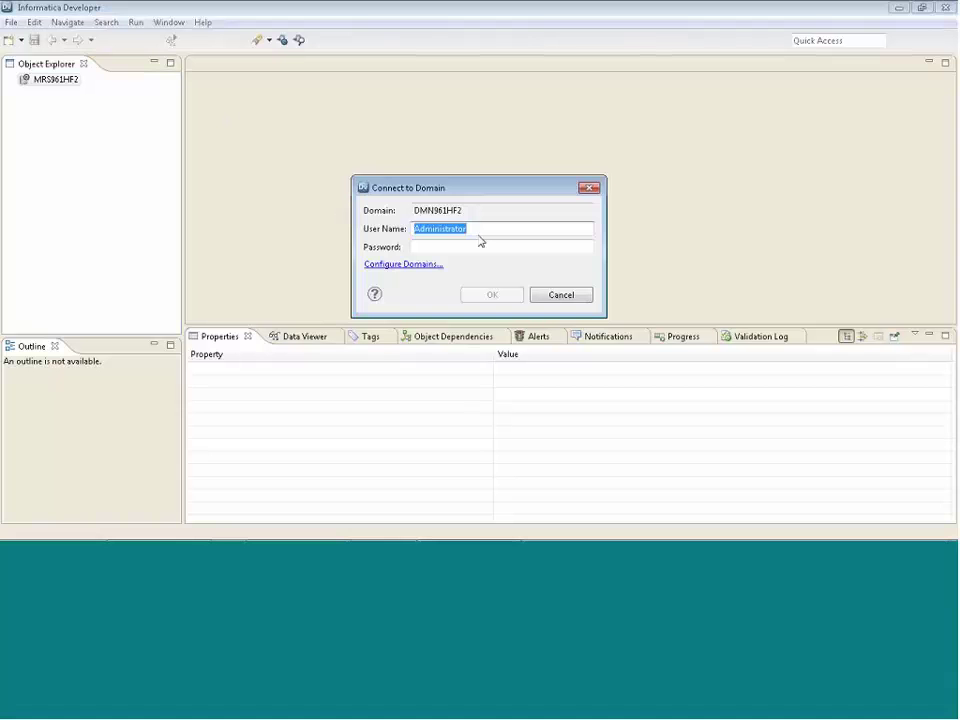
Connect to the DMN961HF2 domain by entering the Administrator account's password.
left_click(481, 244)
key("ctrl+v")
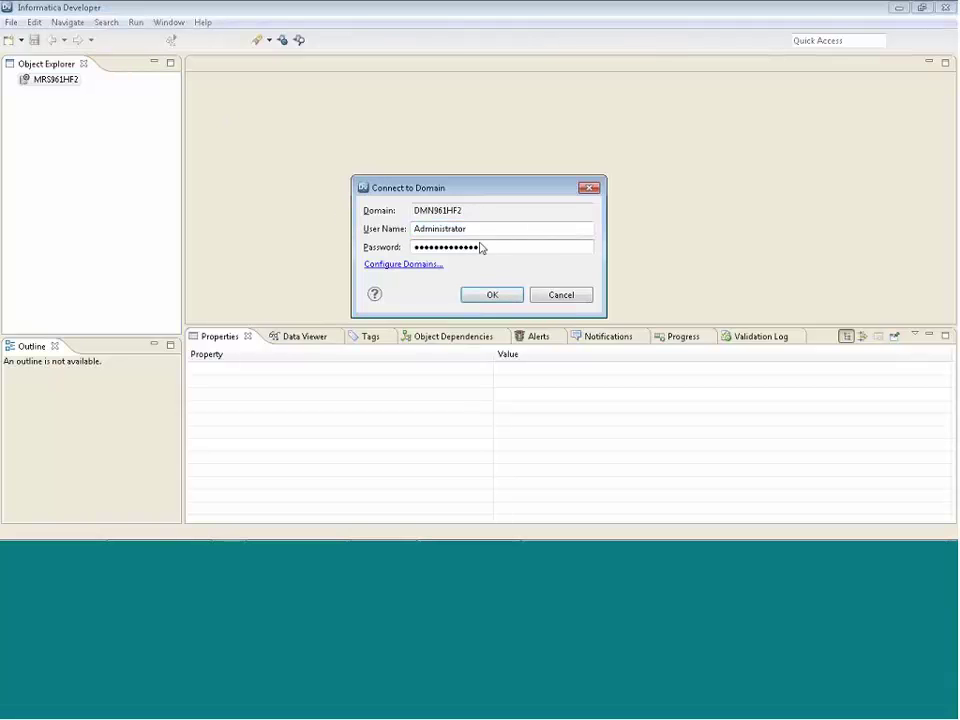
key("Return")
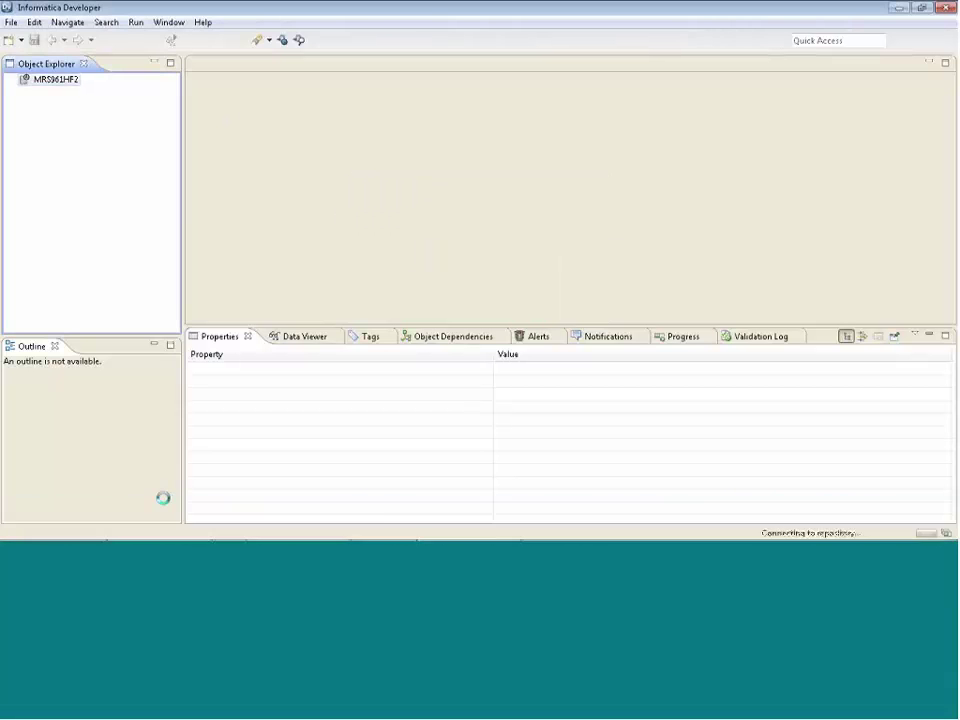
Switch to Informatica Analyst in the Chrome browser and sign in through the saved AdministratorLogin bookmark.
left_click(175, 508)
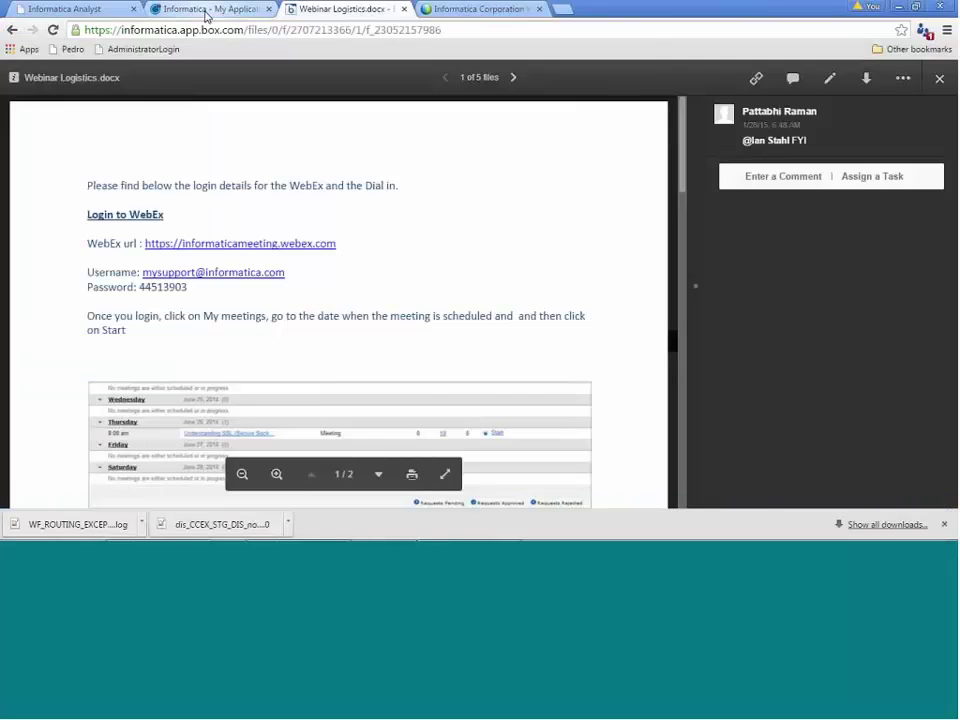
left_click(207, 10)
left_click(68, 9)
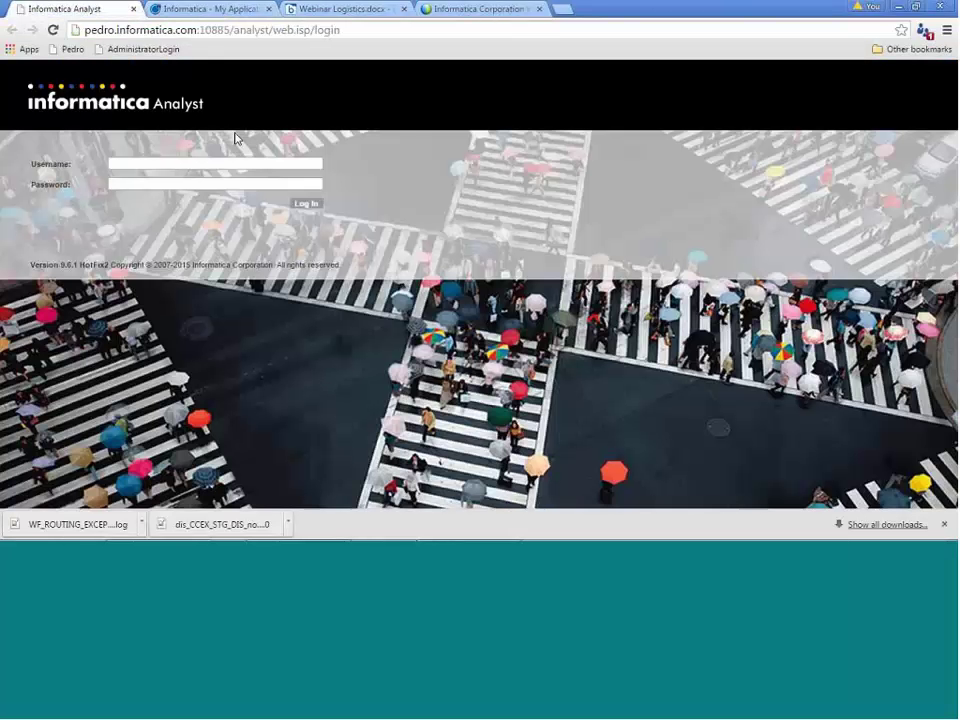
left_click(143, 49)
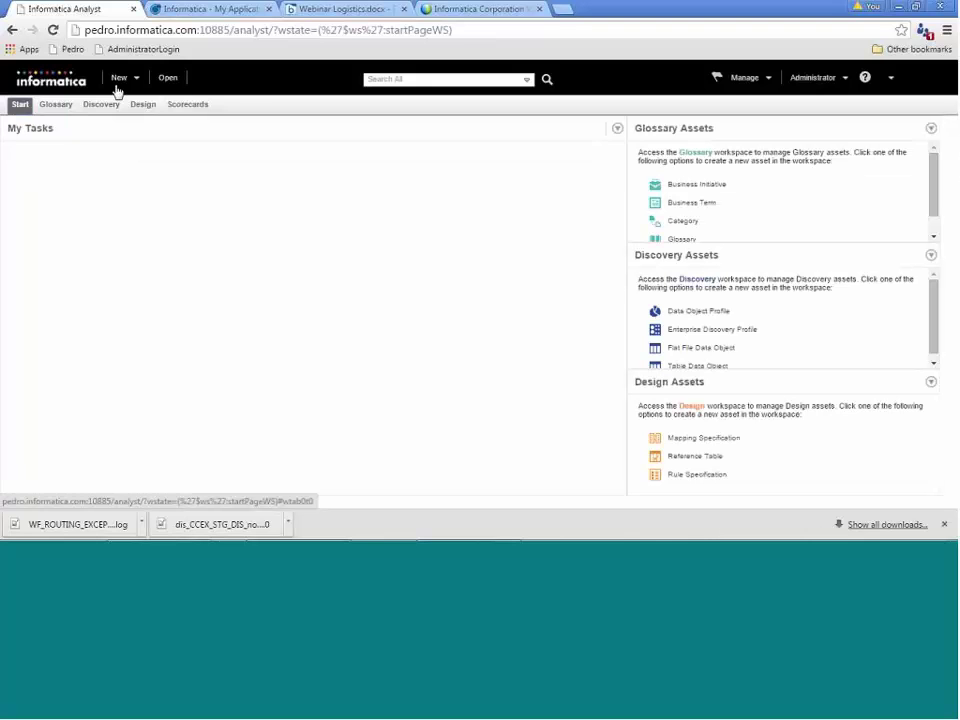
Start a new data object profile of the Column profiling type and dismiss the browser's downloads bar.
left_click(126, 80)
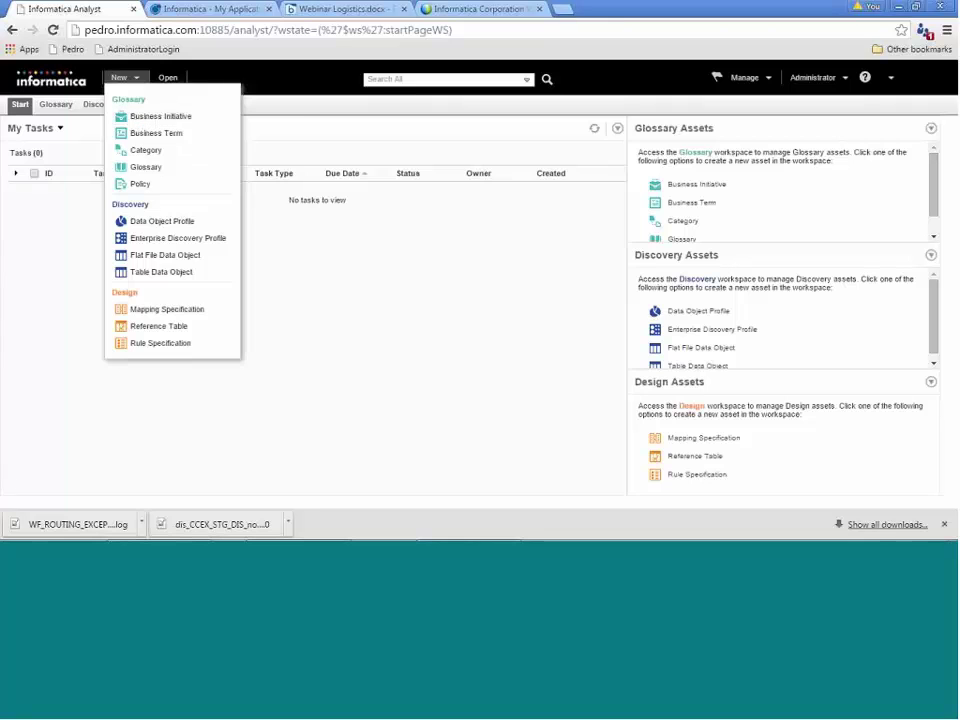
left_click(150, 221)
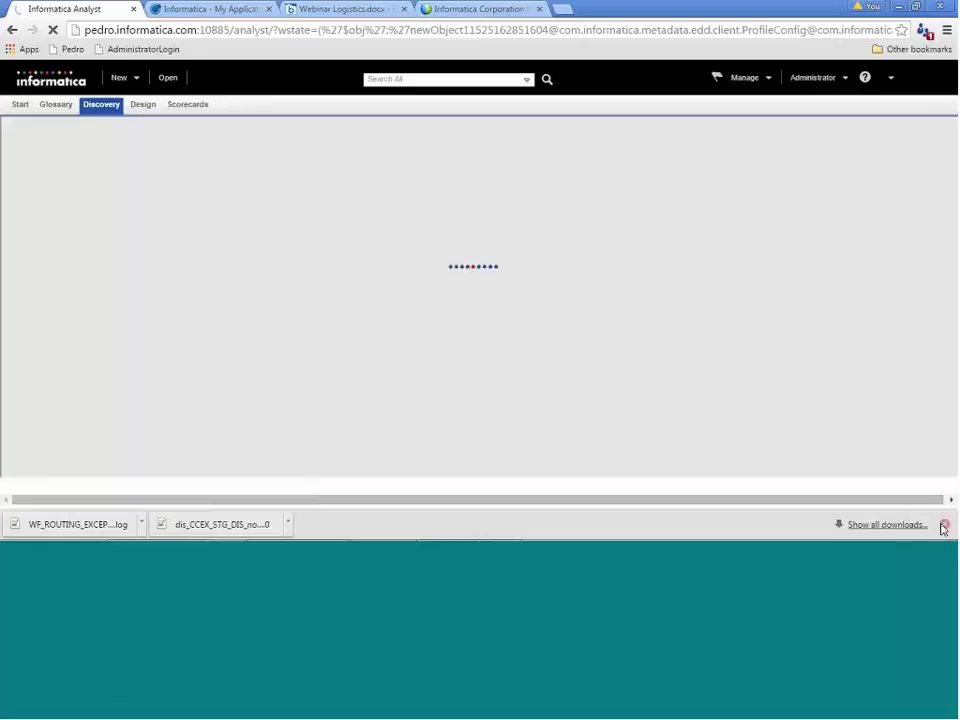
left_click(943, 527)
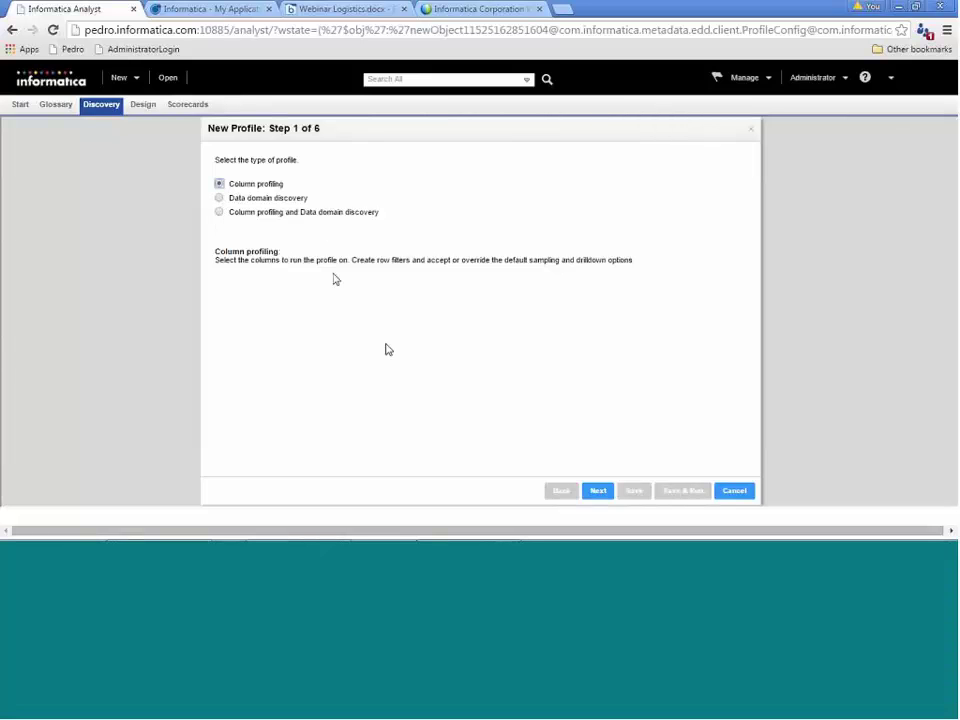
left_click(600, 492)
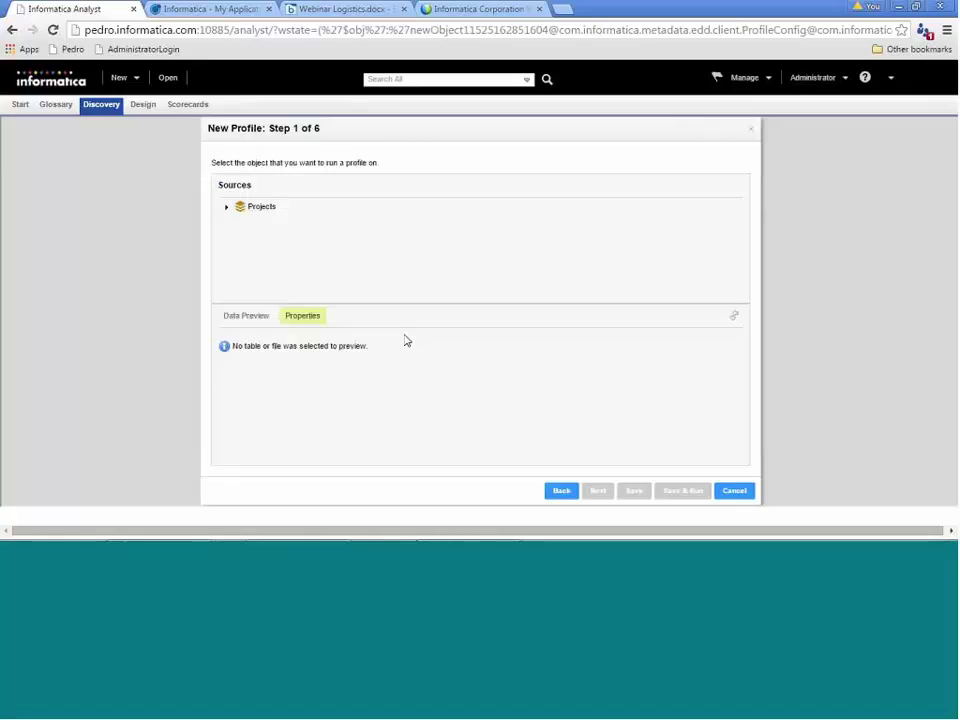
Choose the first ORDERS table in the RW project's Hermes folder as the profile's source.
left_click(228, 210)
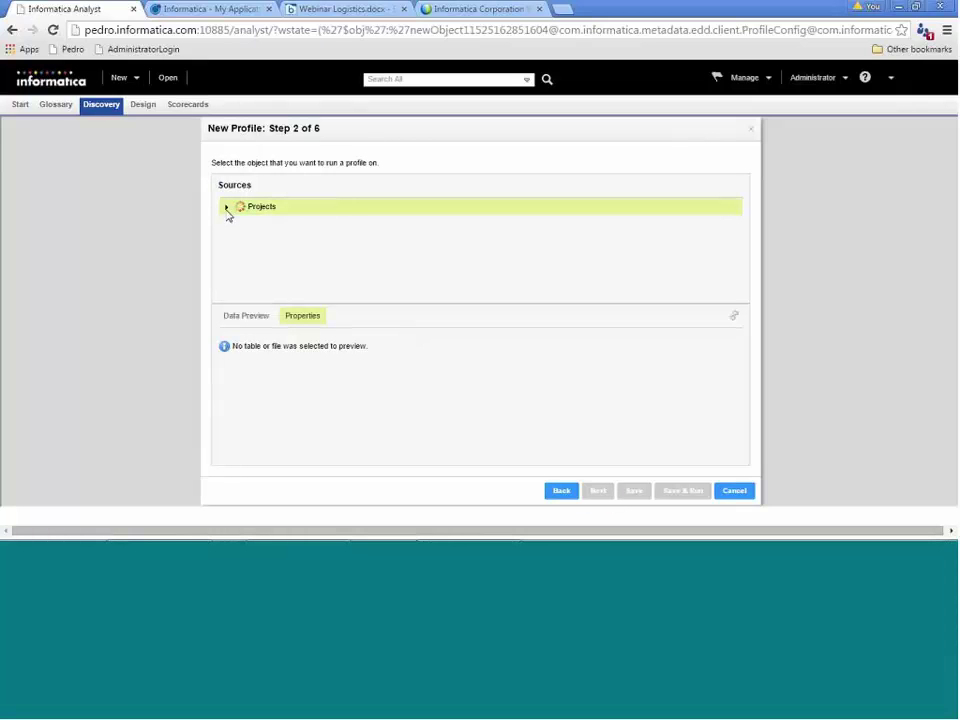
left_click(290, 224)
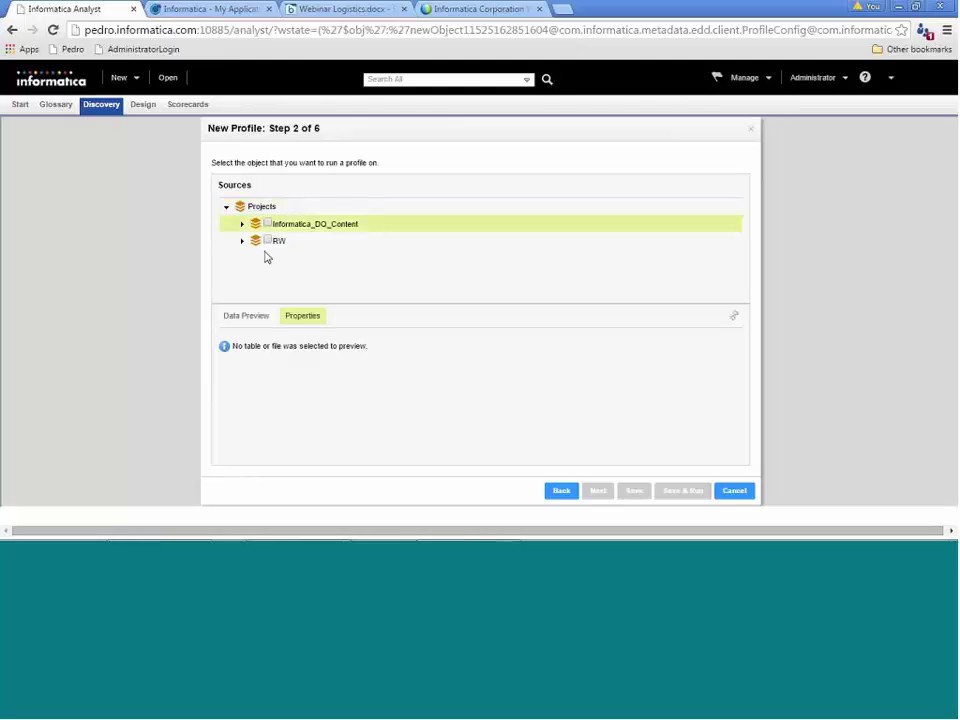
left_click(245, 244)
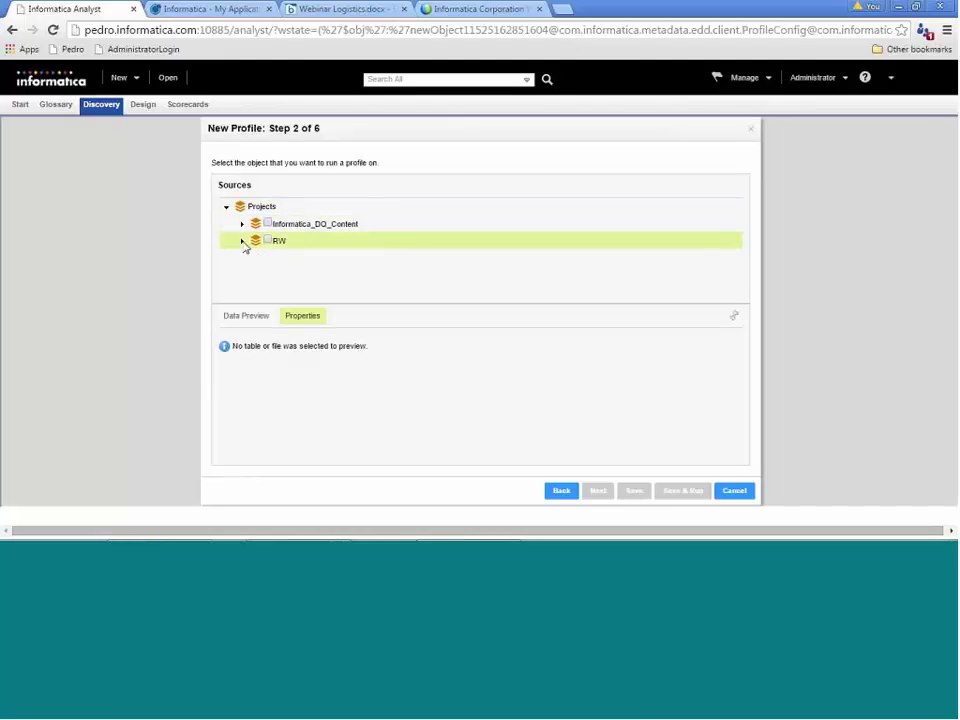
left_click(242, 241)
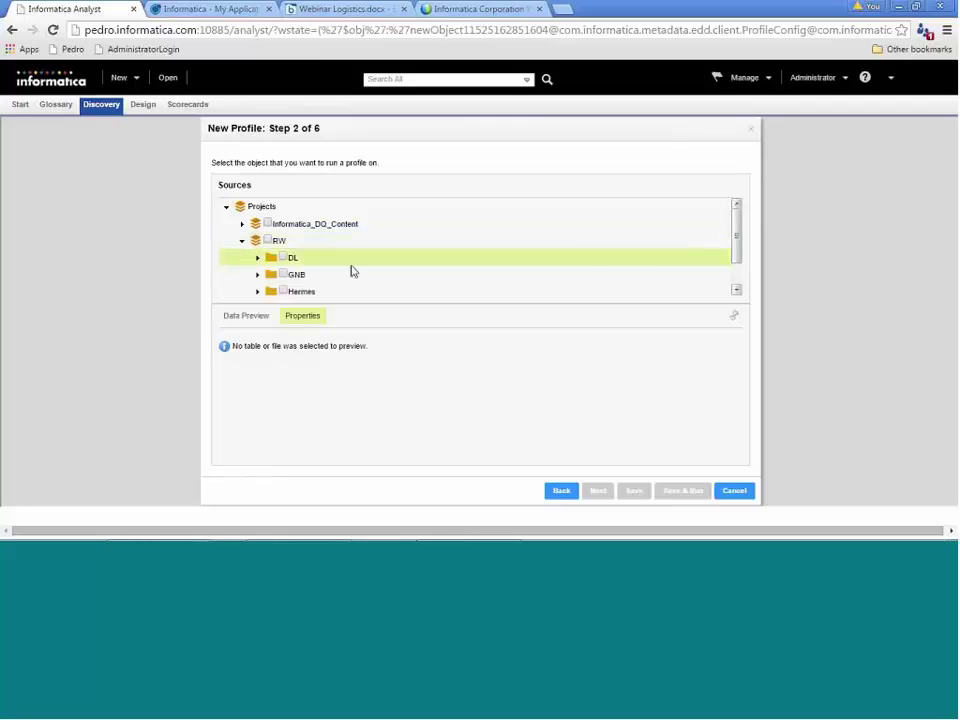
scroll(731, 266, "down", 1)
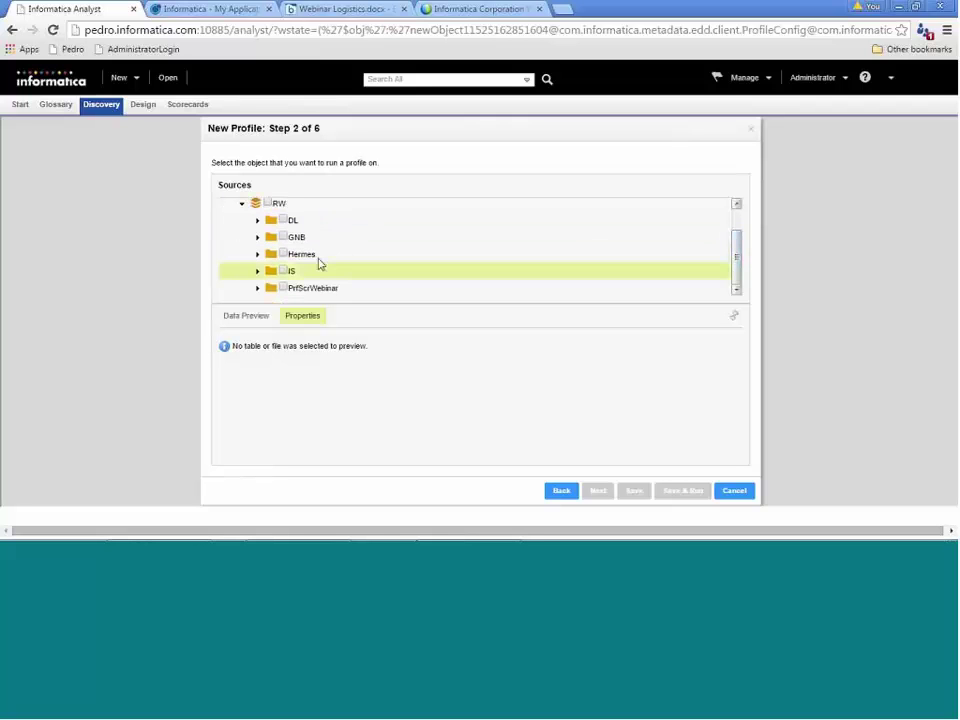
left_click(257, 254)
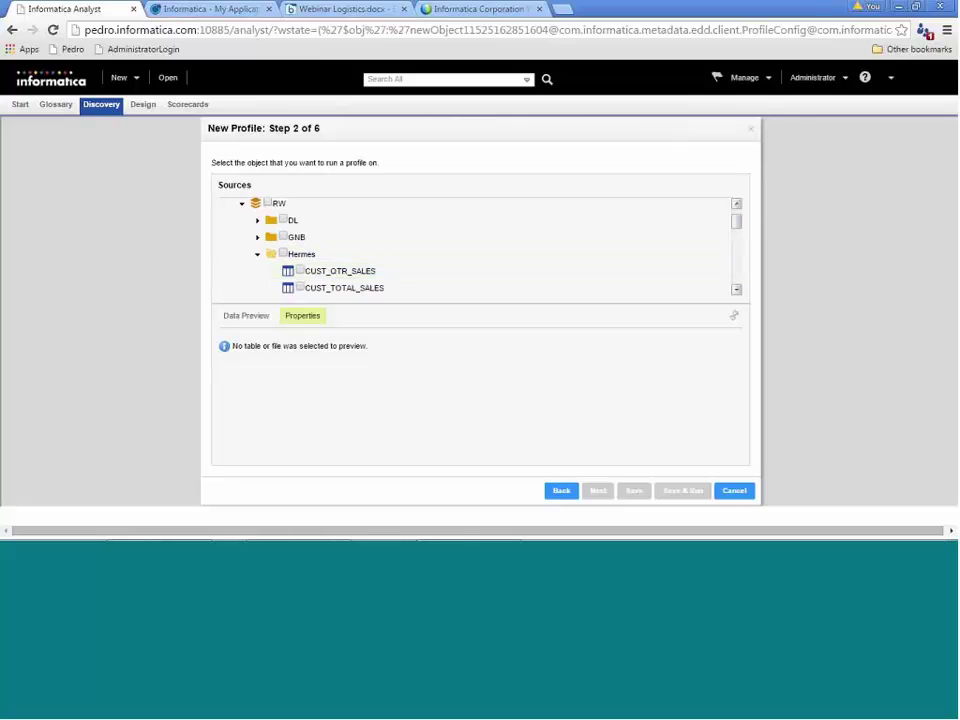
left_click_drag(744, 227, 744, 255)
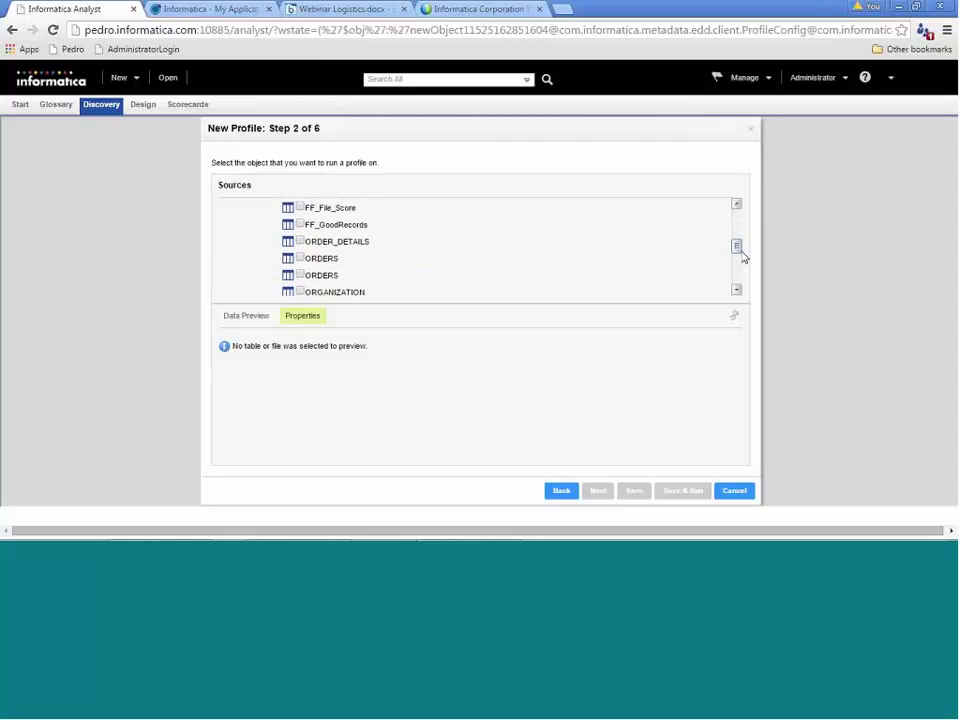
left_click(300, 248)
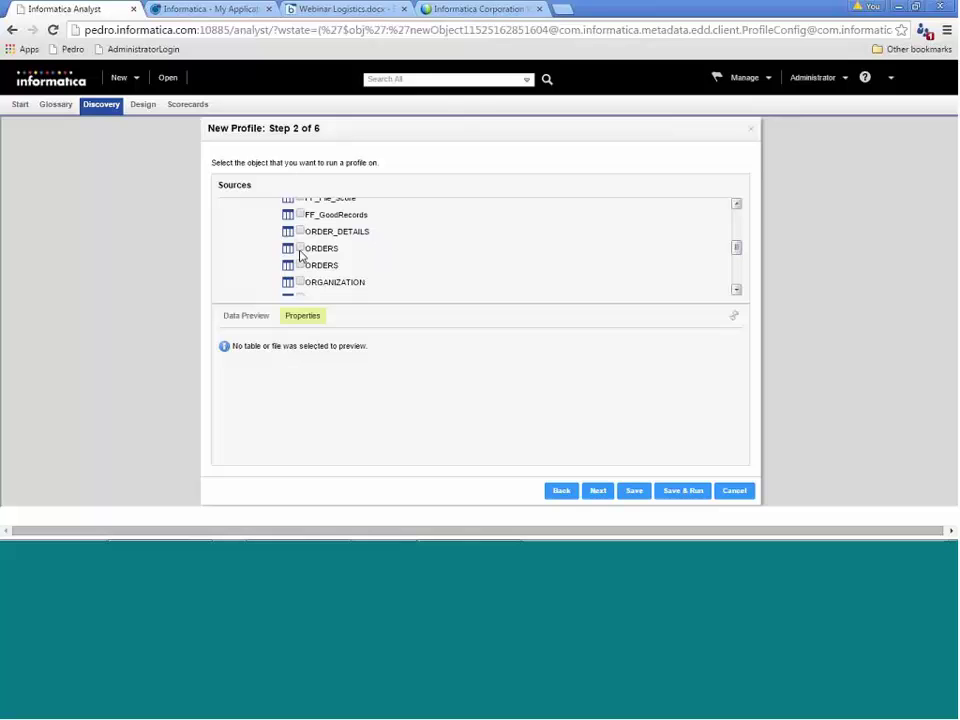
left_click(598, 491)
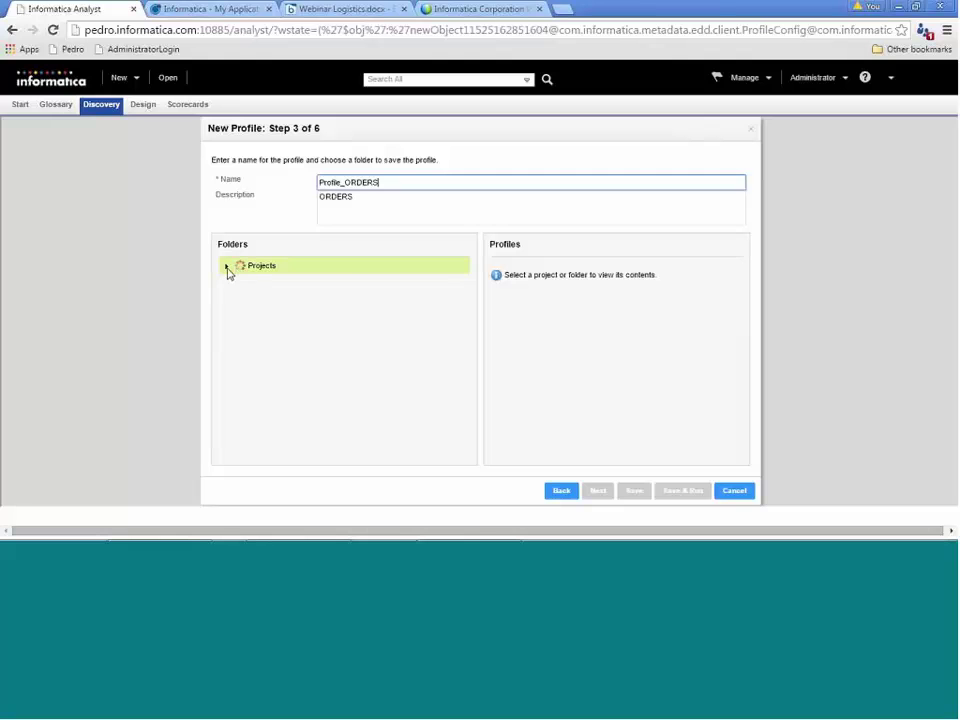
Choose RW > PrfScrWebinar > Demo as the folder for saving Profile_ORDERS, keeping the proposed name and description.
left_click(227, 268)
left_click(242, 300)
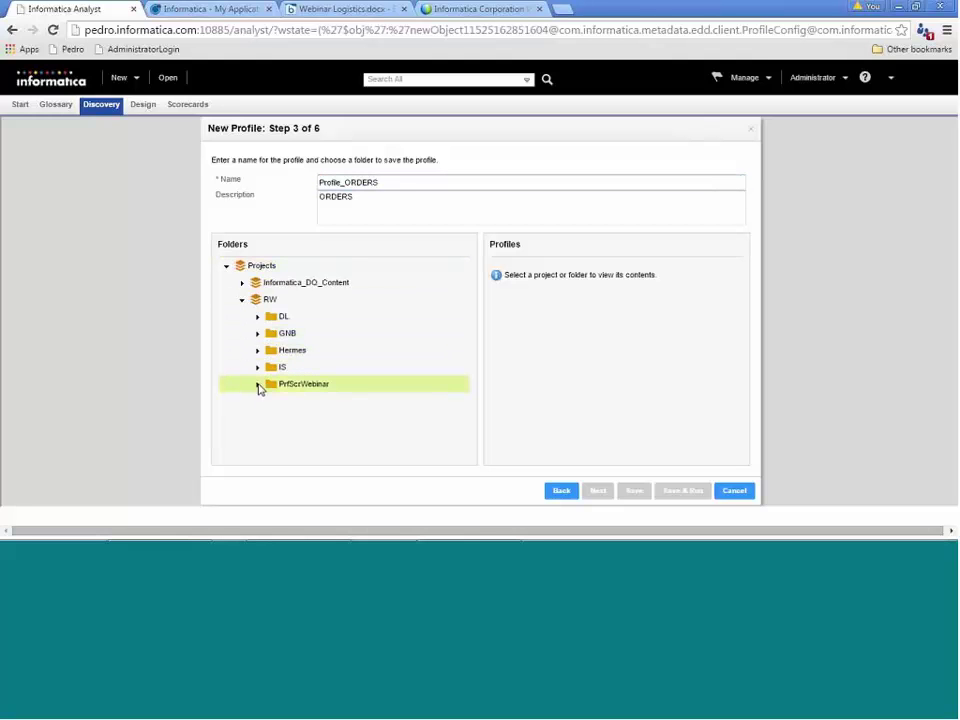
left_click(259, 386)
left_click(297, 405)
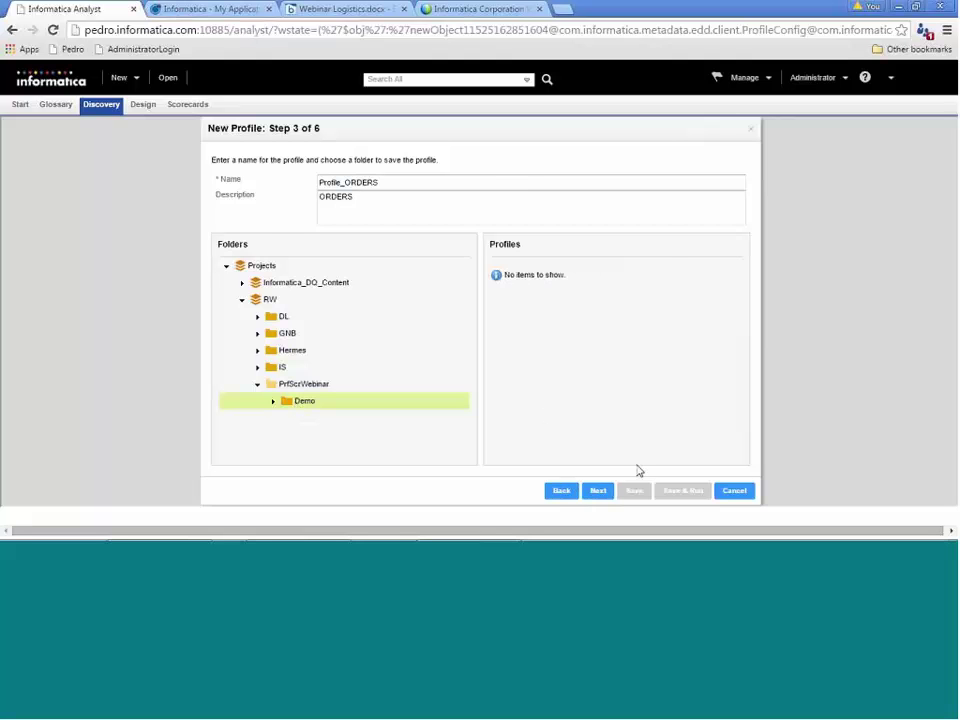
left_click(598, 490)
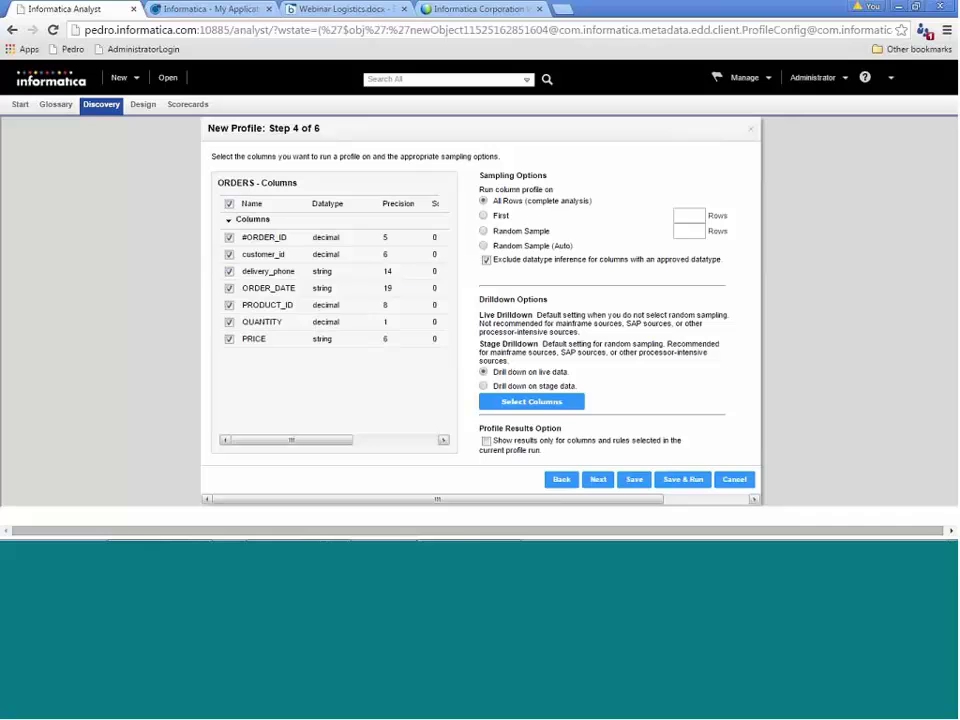
Keep all ORDERS columns selected with the default sampling and drilldown options, and proceed to the profile's filters.
left_click(230, 238)
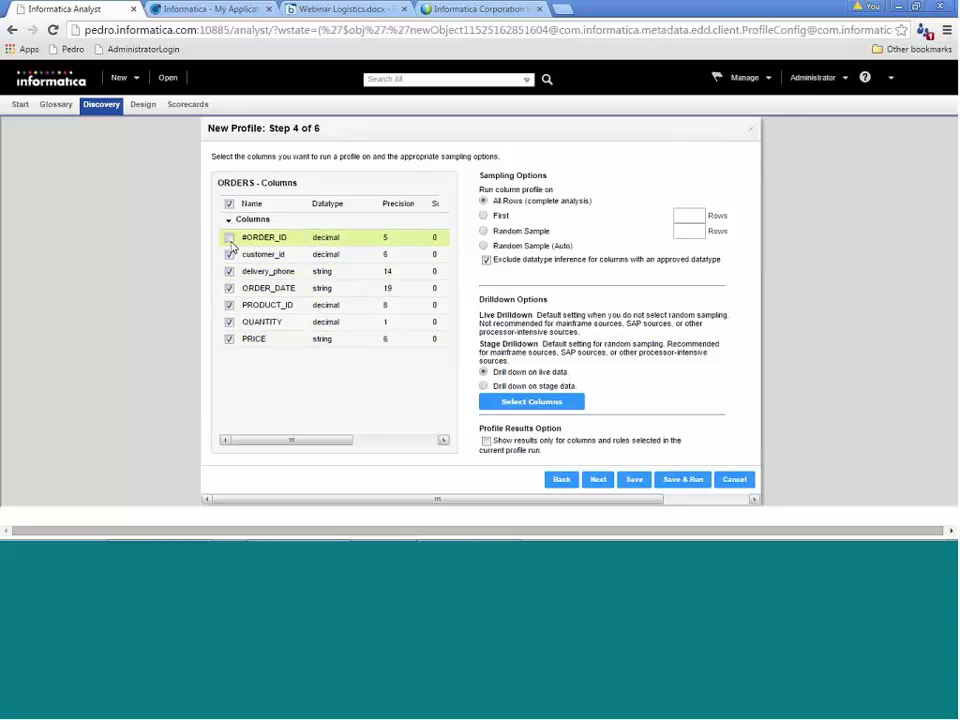
left_click(229, 238)
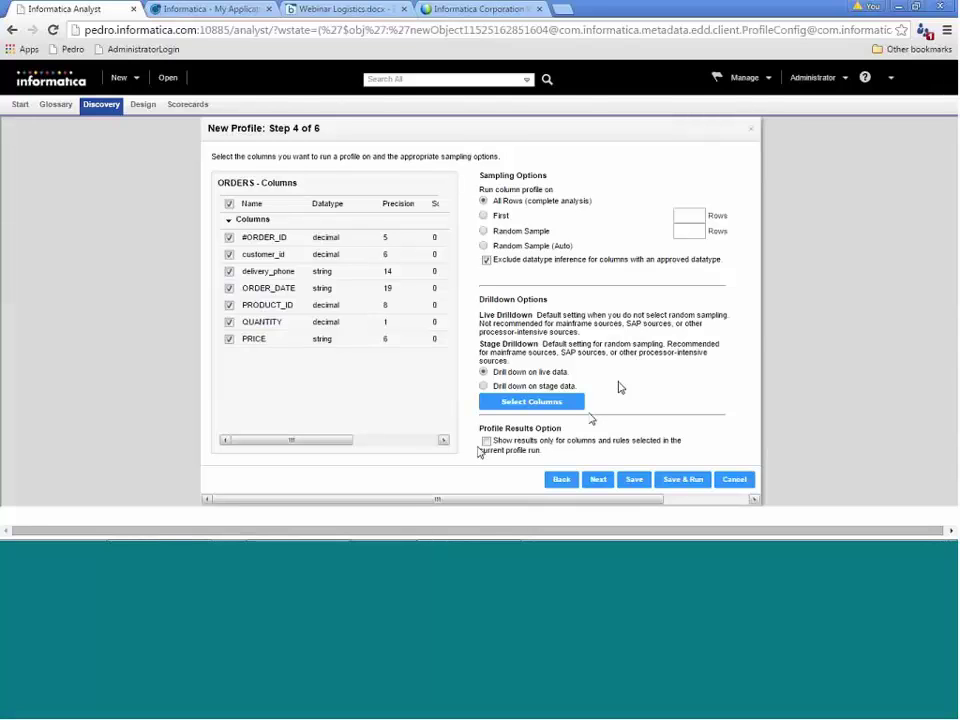
left_click(600, 481)
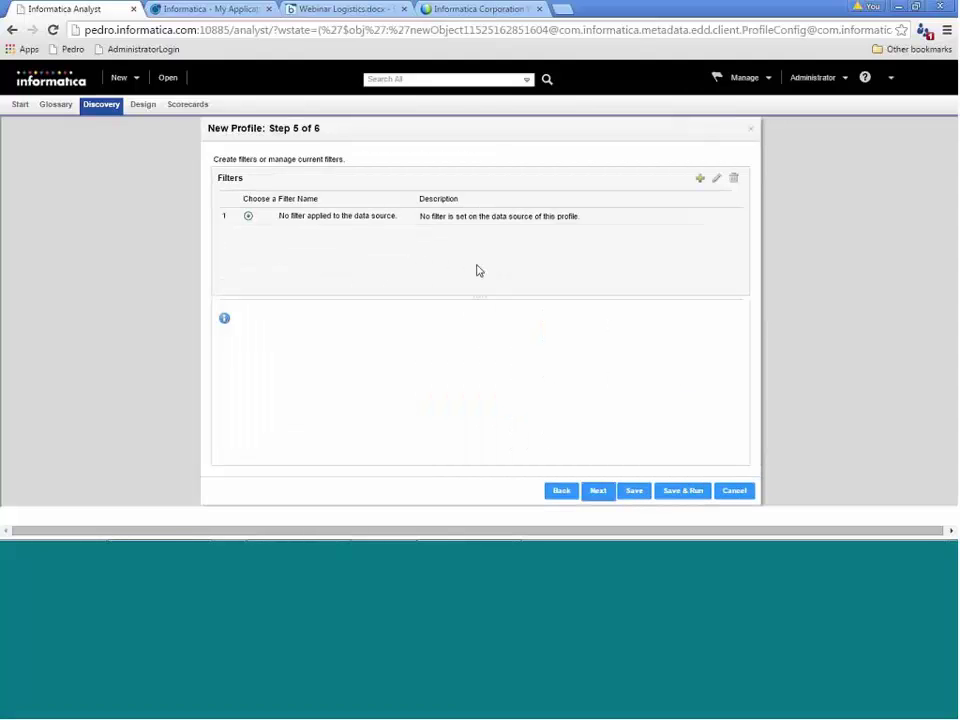
Add a simple filter named flt_PRICE that uses the PRICE column.
left_click(699, 180)
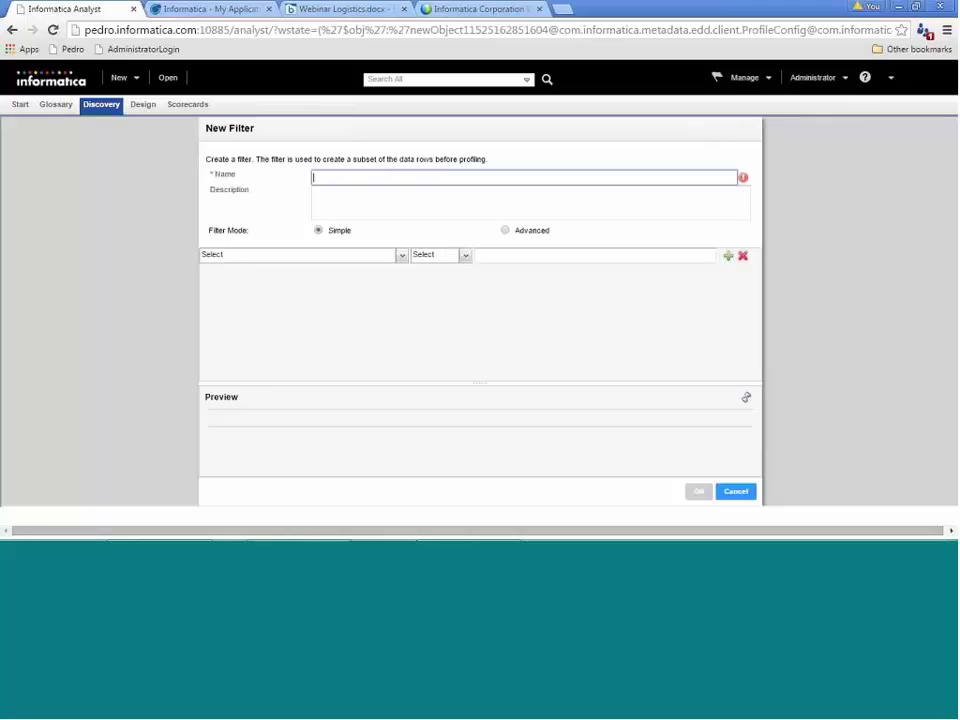
type("p")
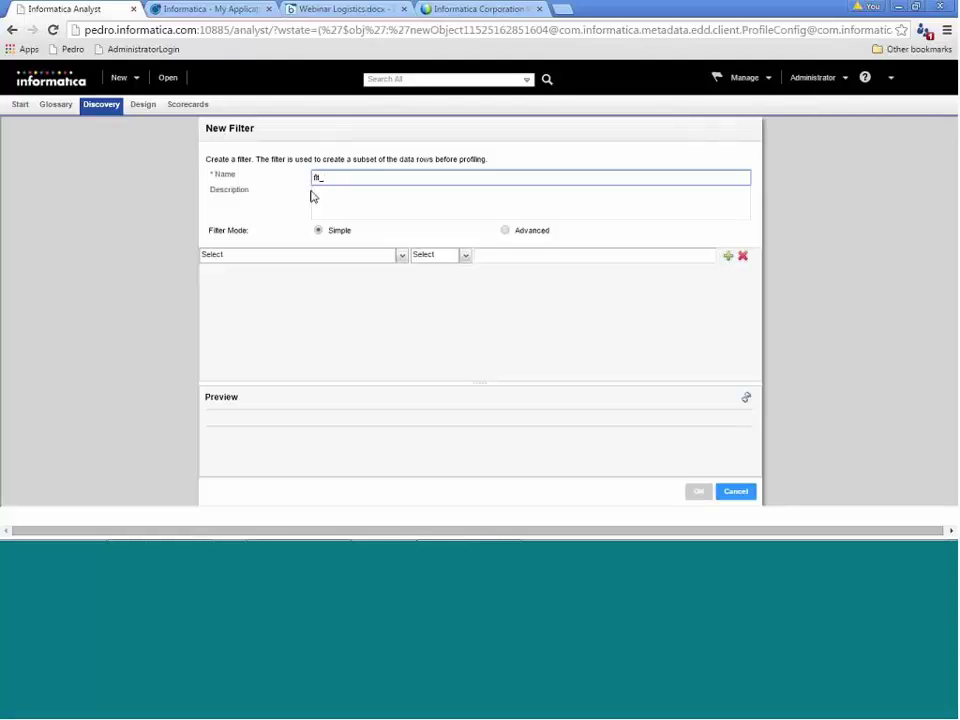
left_click(401, 255)
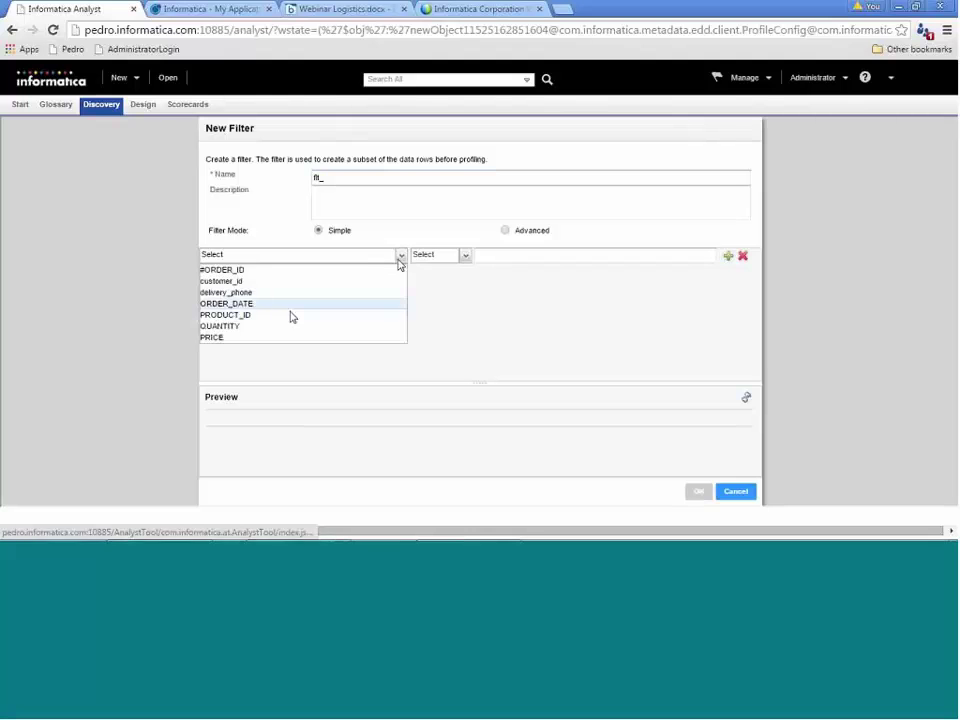
left_click(226, 341)
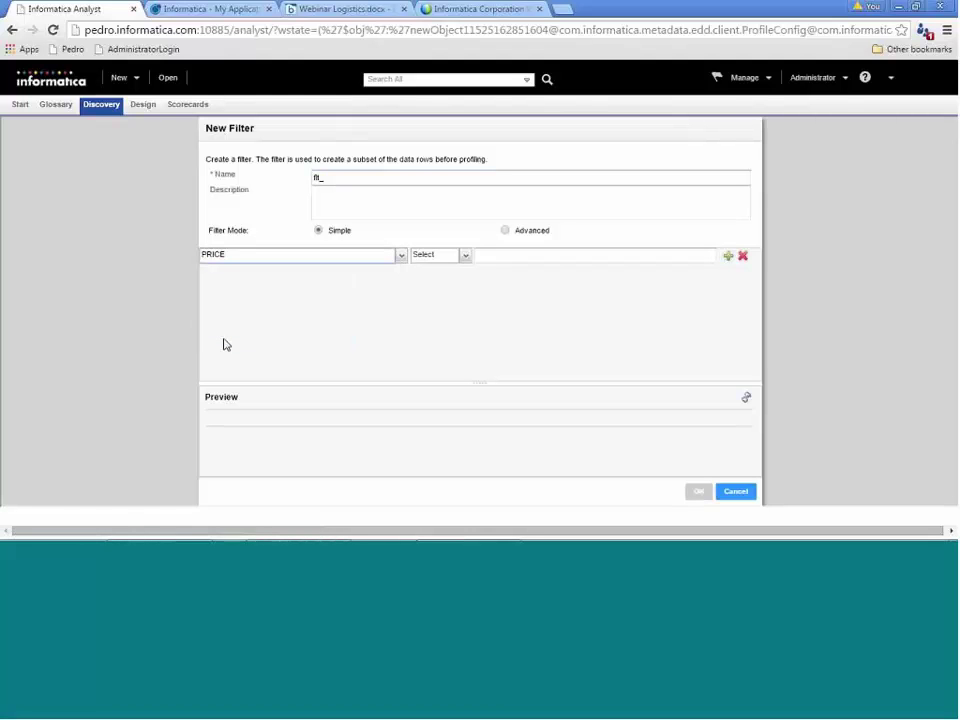
left_click(351, 178)
type("PRICE")
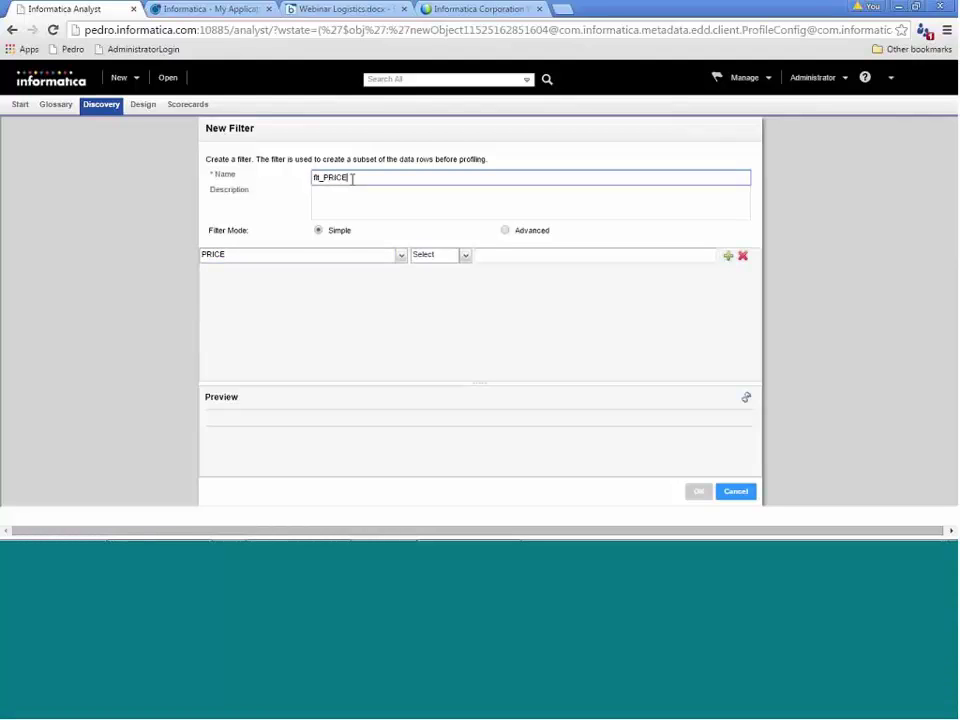
Set the filter condition to PRICE > 20 and preview the resulting rows to check their PRICE values.
left_click(463, 256)
left_click(424, 294)
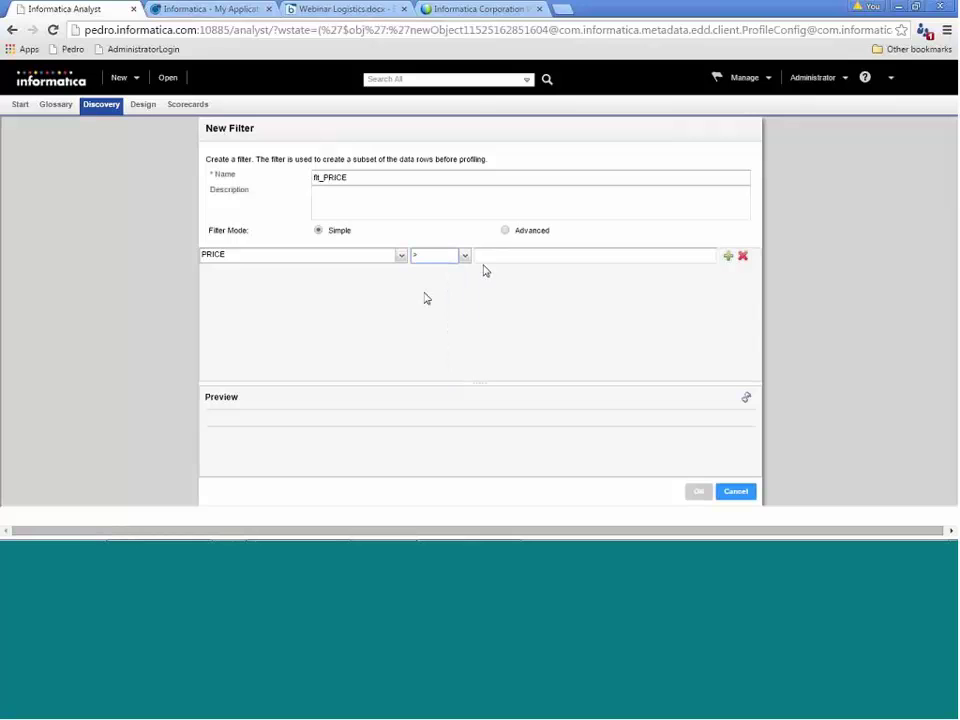
left_click(502, 254)
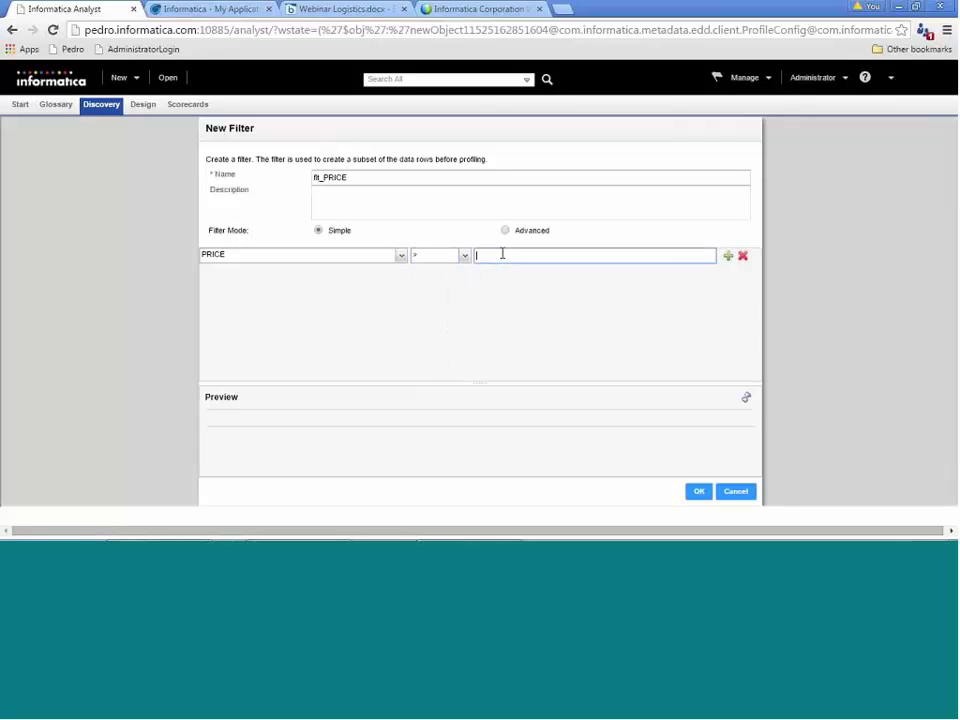
type("20")
left_click(747, 400)
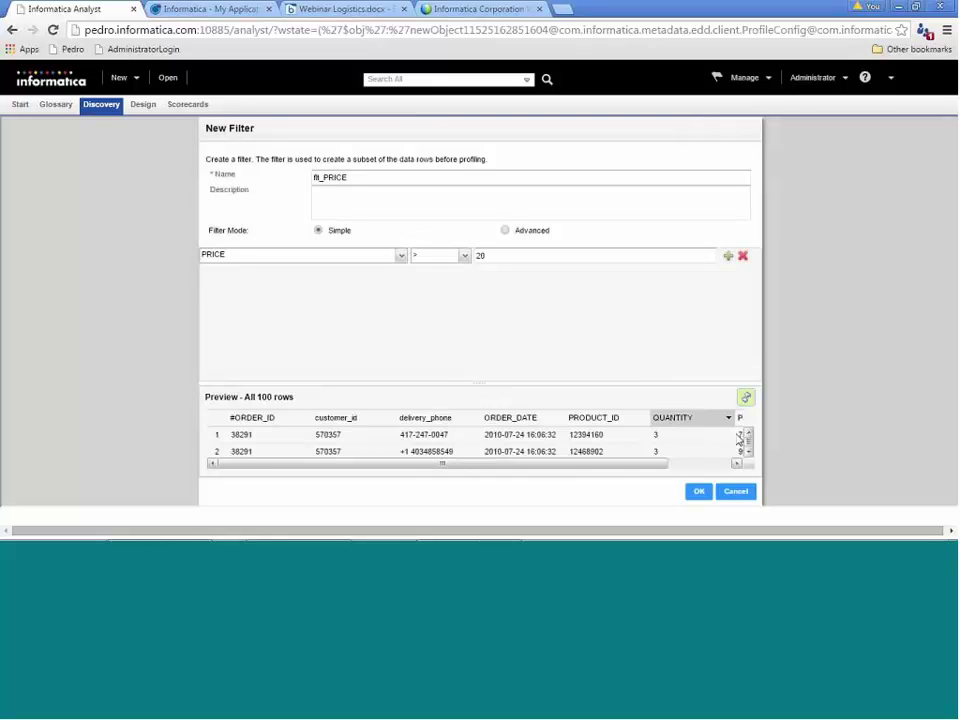
left_click_drag(697, 461, 754, 456)
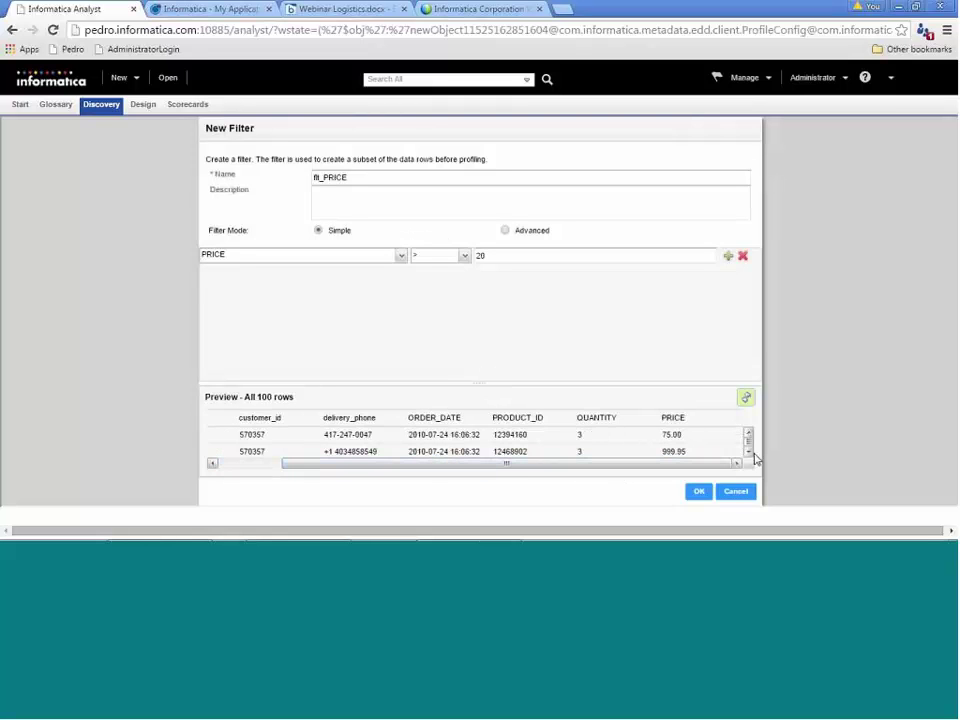
scroll(752, 456, "down", 3)
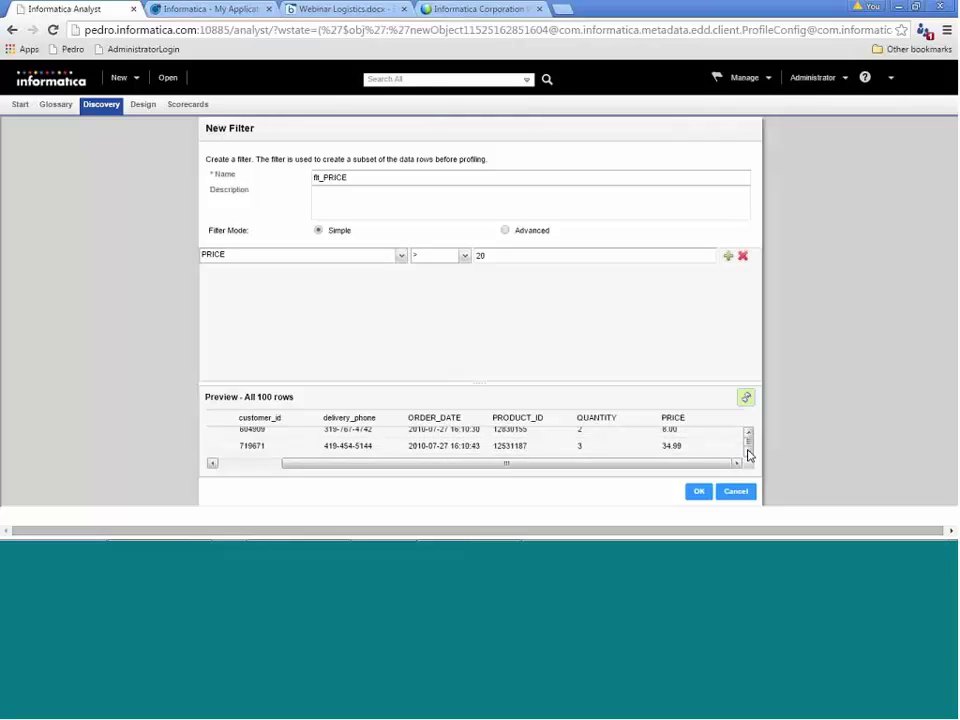
scroll(749, 455, "up", 1)
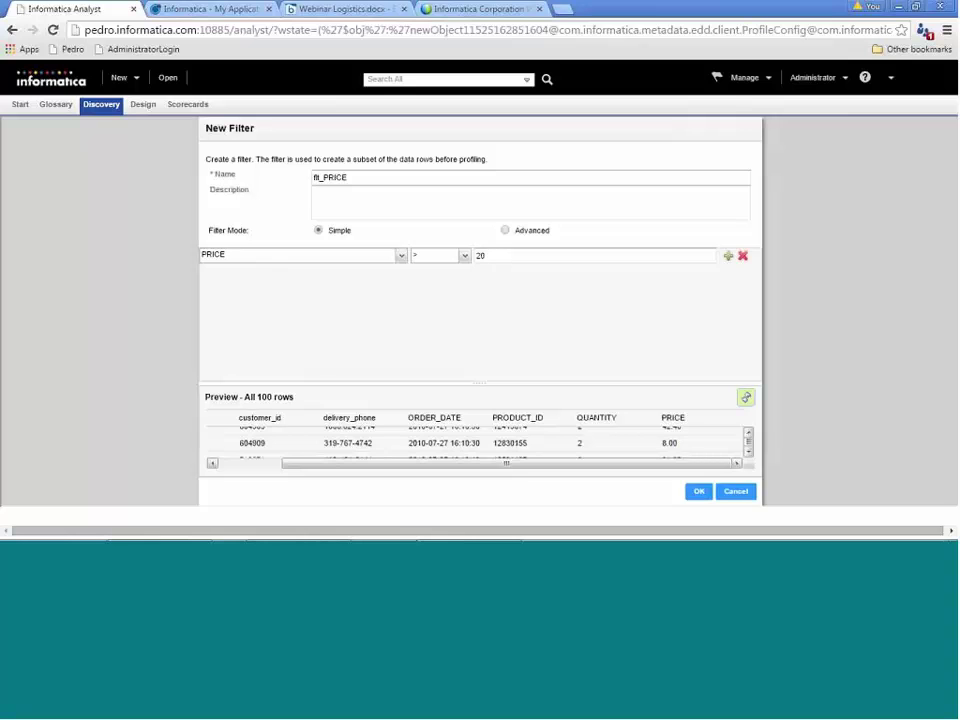
Examine the PRICE values in further preview rows for the PRICE > 20 filter condition.
left_click(748, 434)
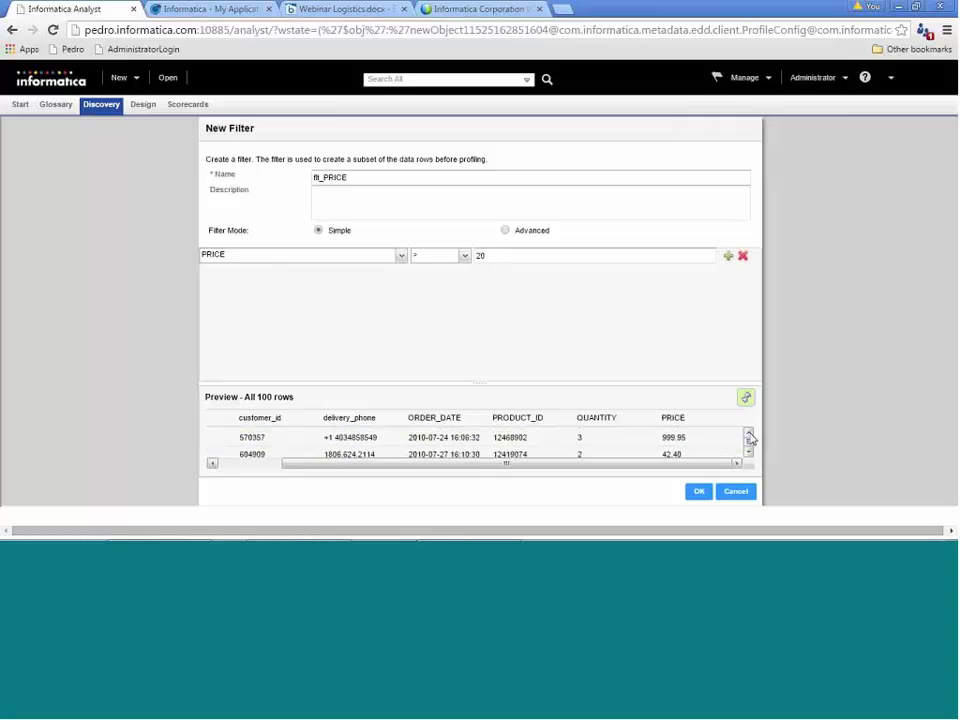
left_click(748, 434)
left_click(748, 452)
left_click(748, 452)
left_click(748, 453)
left_click(748, 453)
left_click(748, 453)
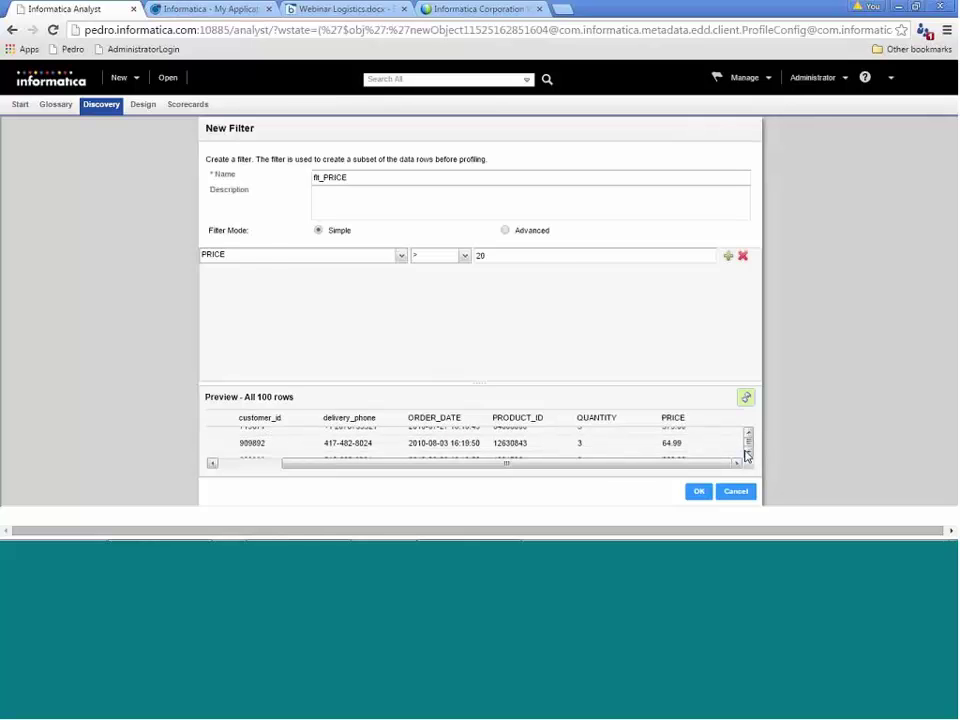
Change the filter condition to QUANTITY > 2 and preview the rows to check their QUANTITY values.
left_click(272, 256)
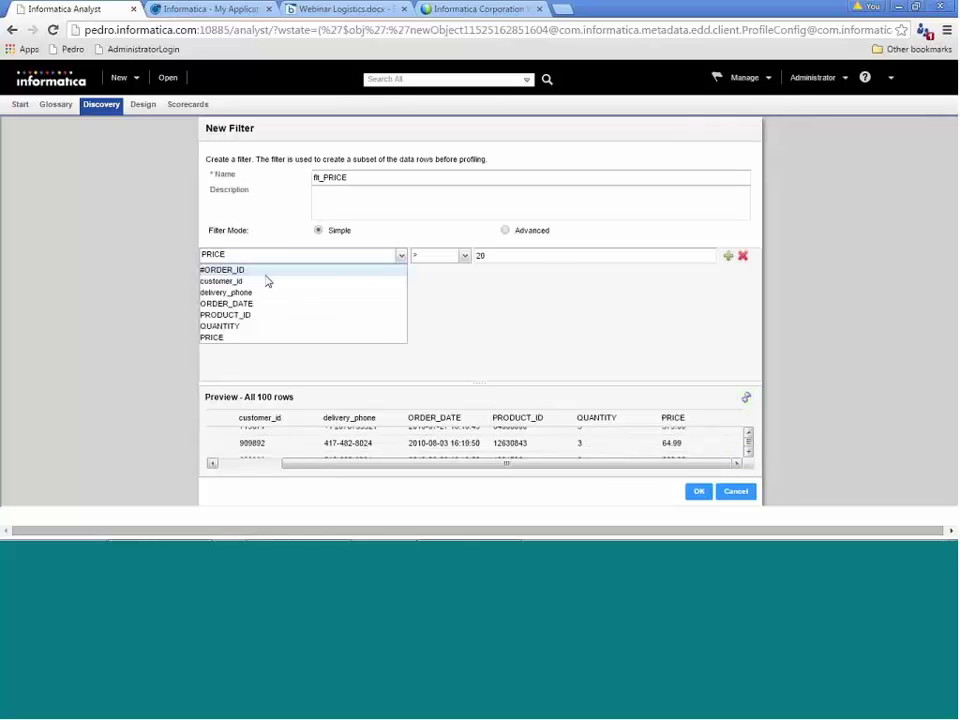
left_click(232, 327)
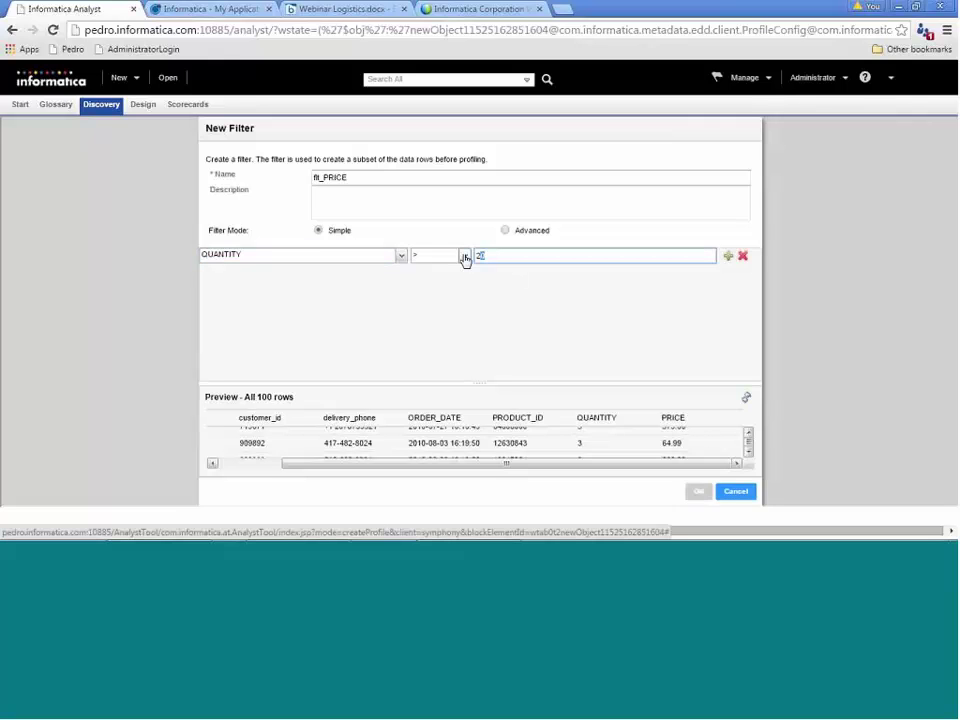
type("3")
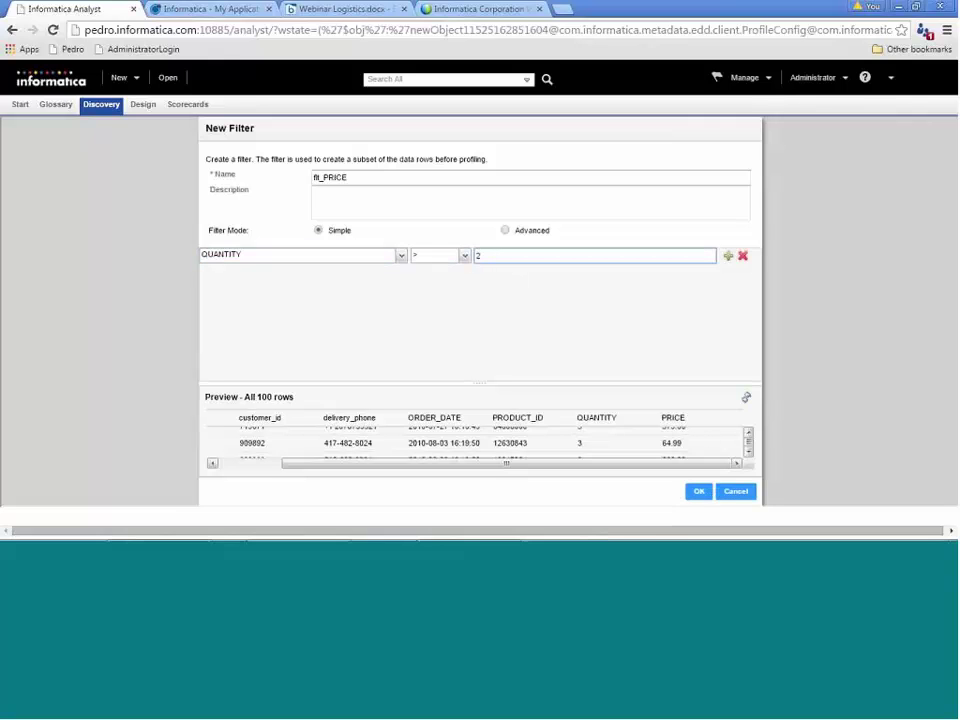
left_click(746, 398)
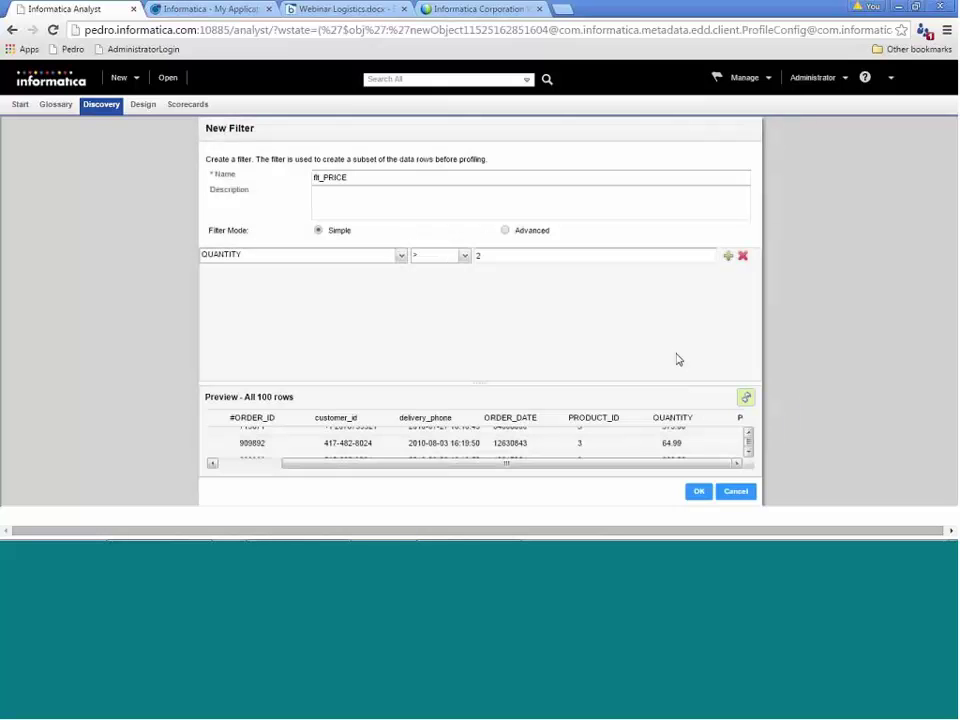
scroll(748, 447, "down", 5)
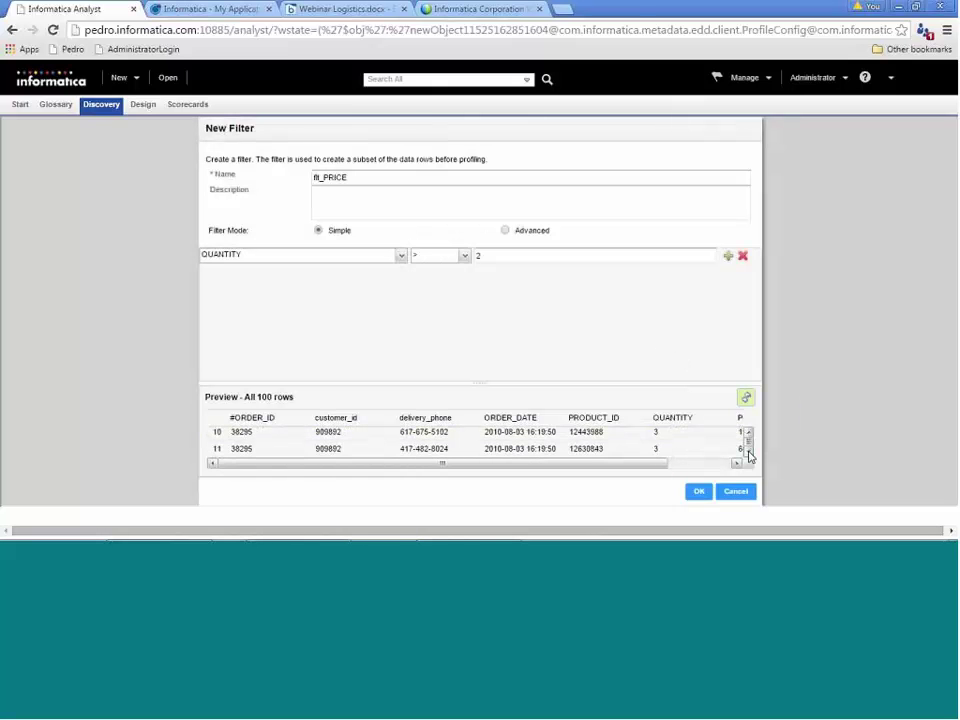
scroll(748, 450, "down", 1)
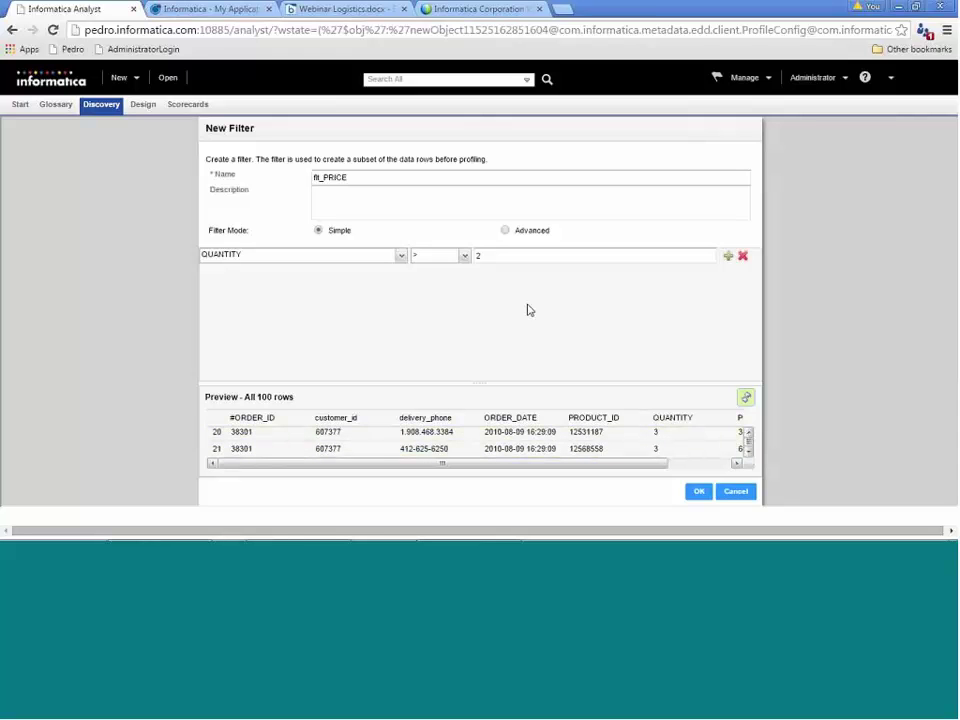
Switch the filter to Advanced mode, keep the expression (QUANTITY>2), and accept the filter.
left_click(505, 231)
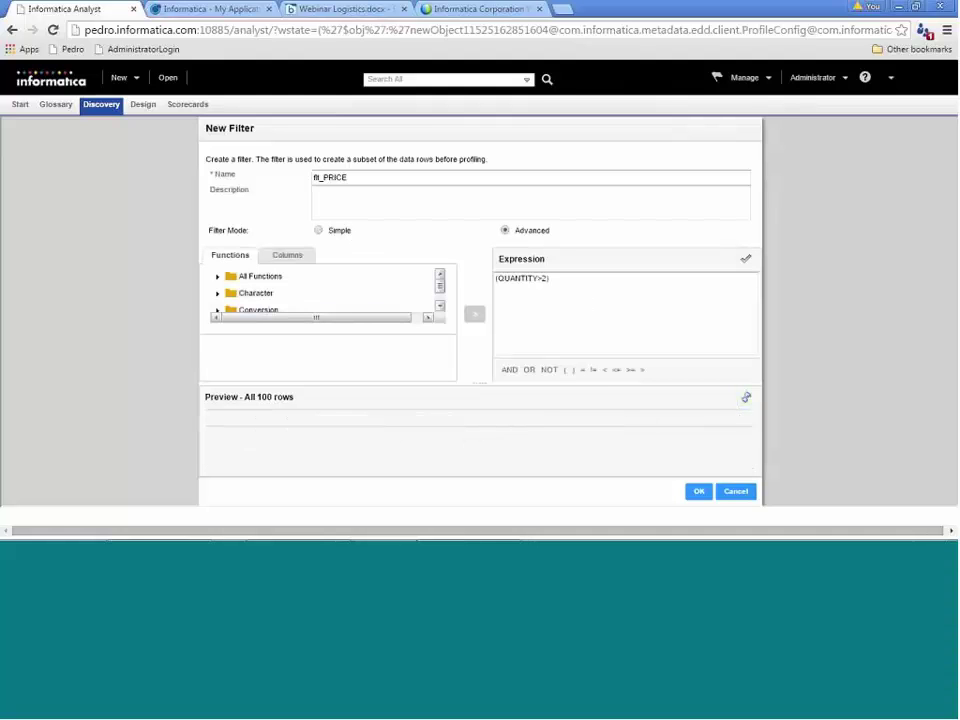
left_click(436, 312)
left_click(699, 492)
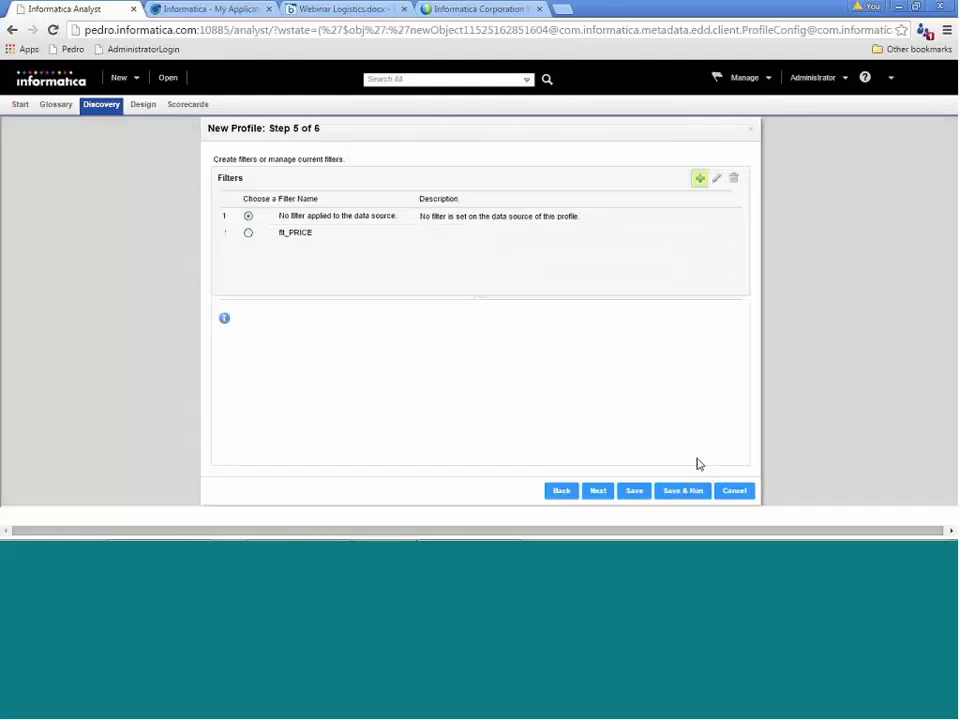
Apply the flt_PRICE filter to the profile, keep row drilldown and the Native run-time environment, and save and run the profile.
left_click(248, 232)
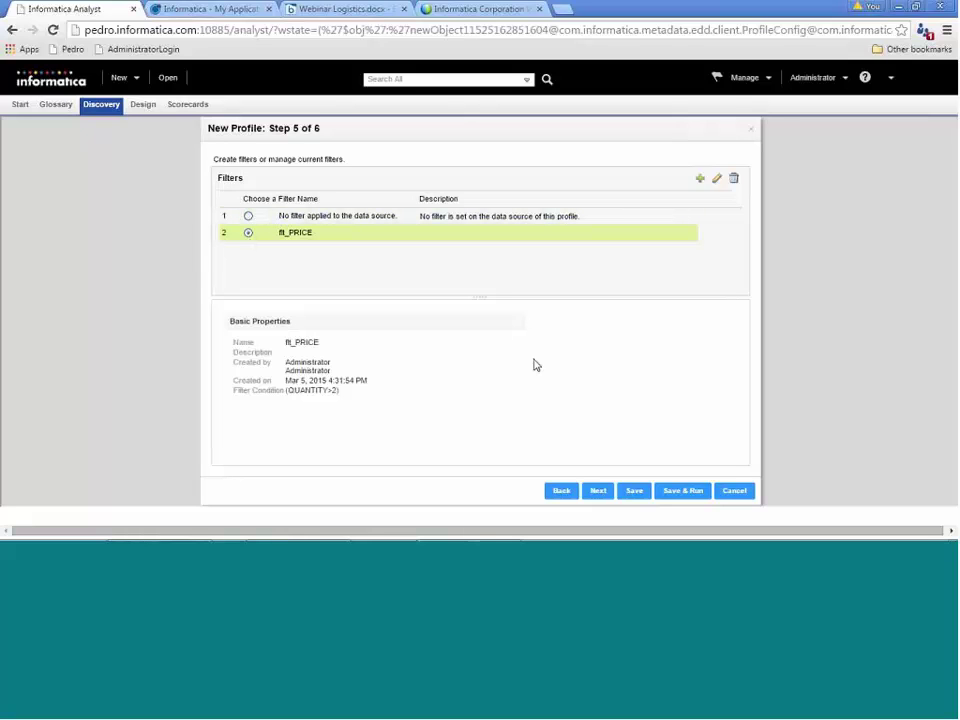
left_click(598, 491)
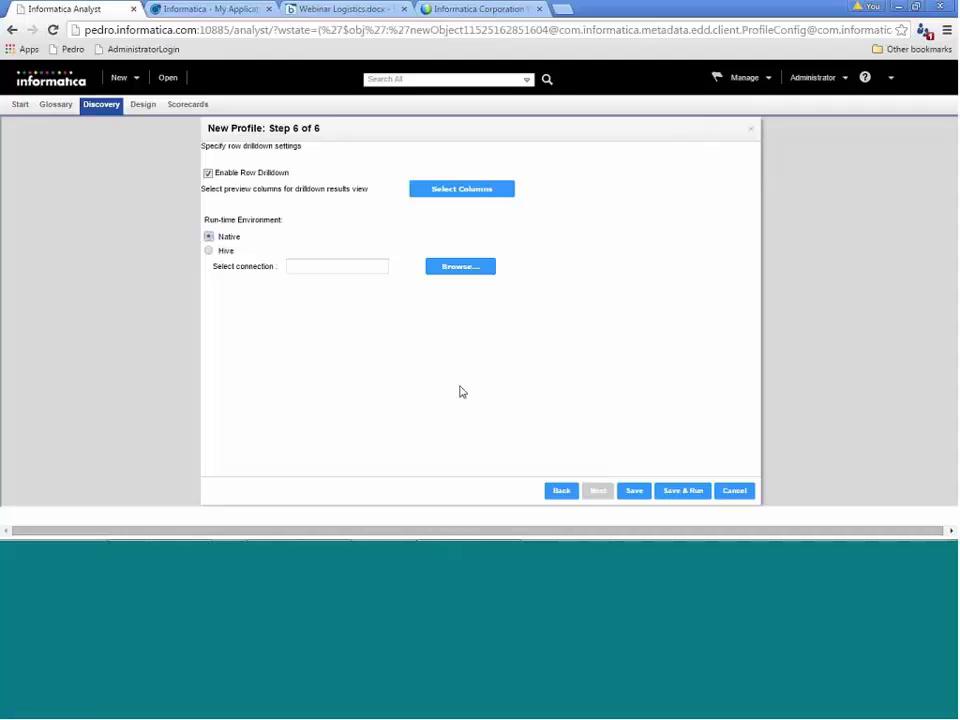
left_click(680, 492)
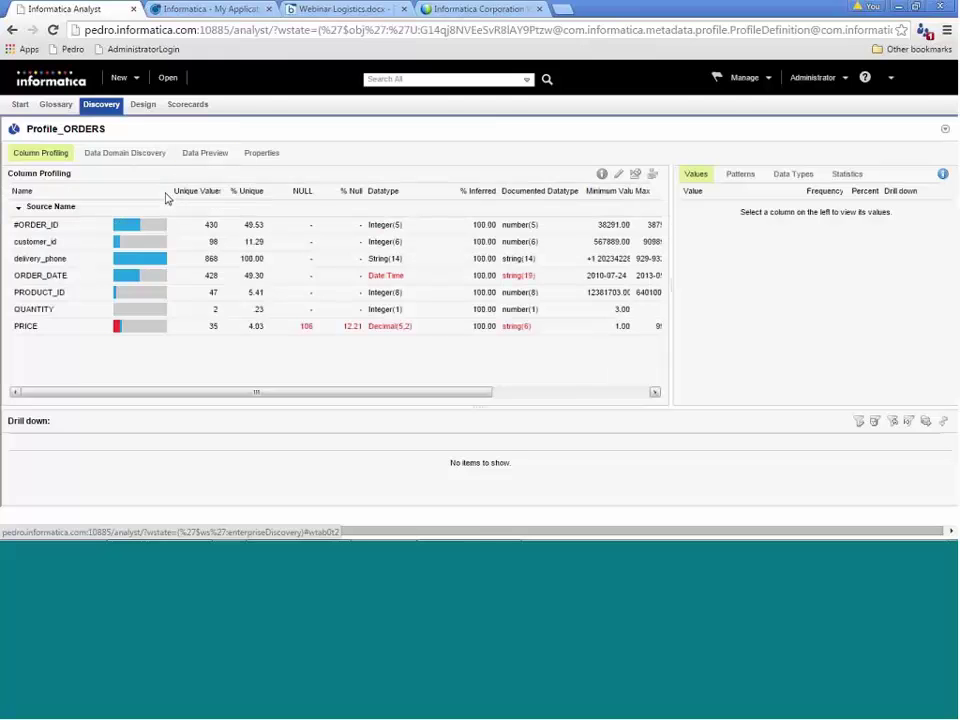
Review the column results: customer_id and #ORDER_ID values, #ORDER_ID patterns, data types and statistics, and the QUANTITY statistics.
left_click(94, 242)
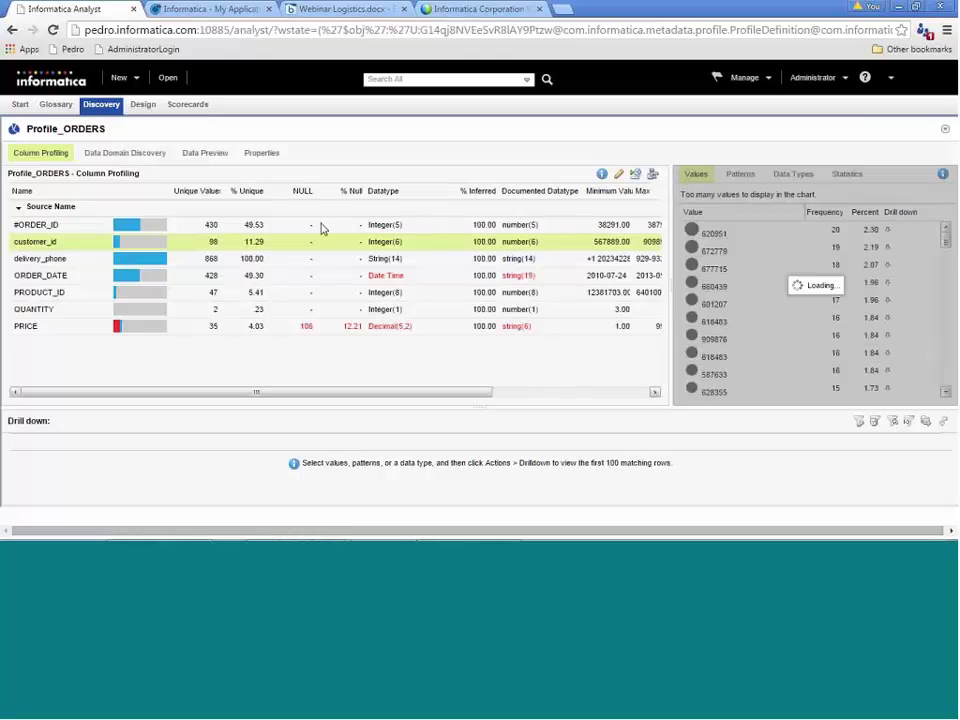
left_click(95, 225)
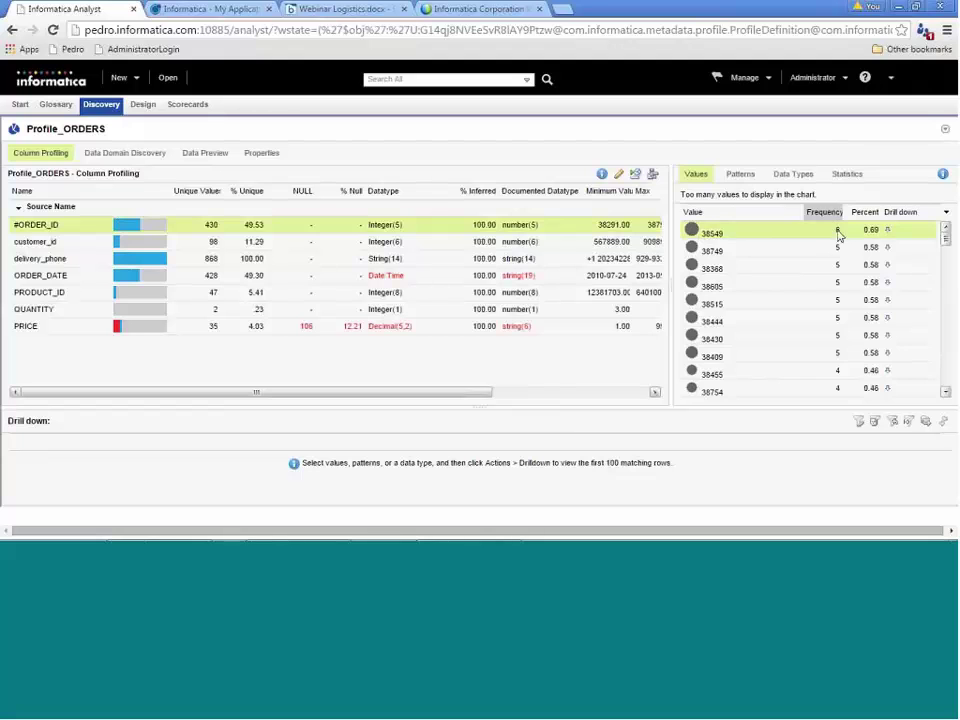
left_click(738, 174)
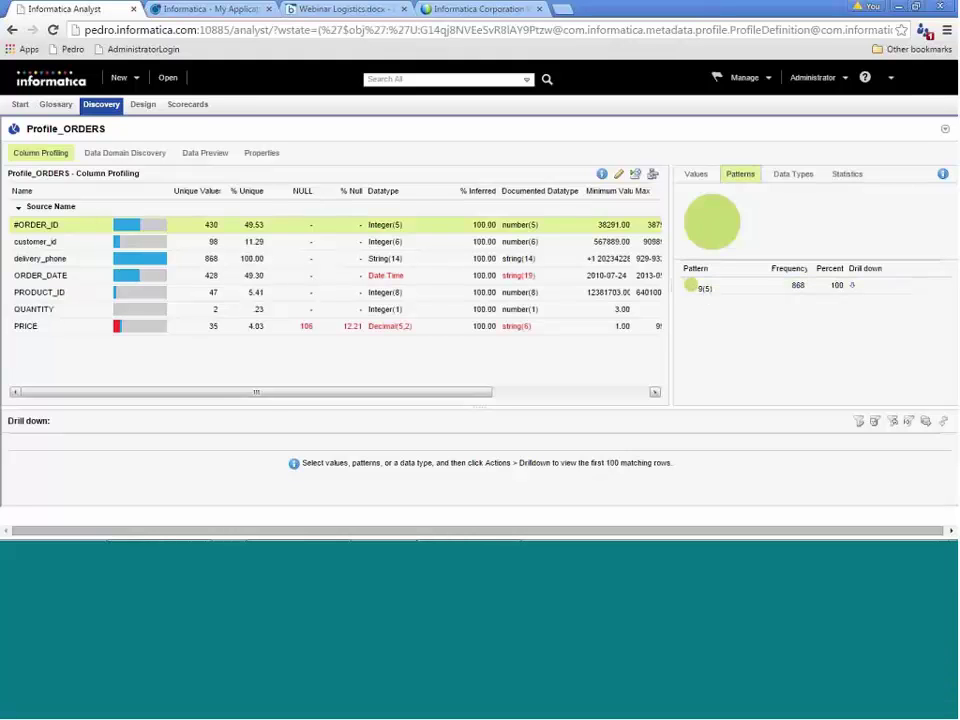
left_click(794, 181)
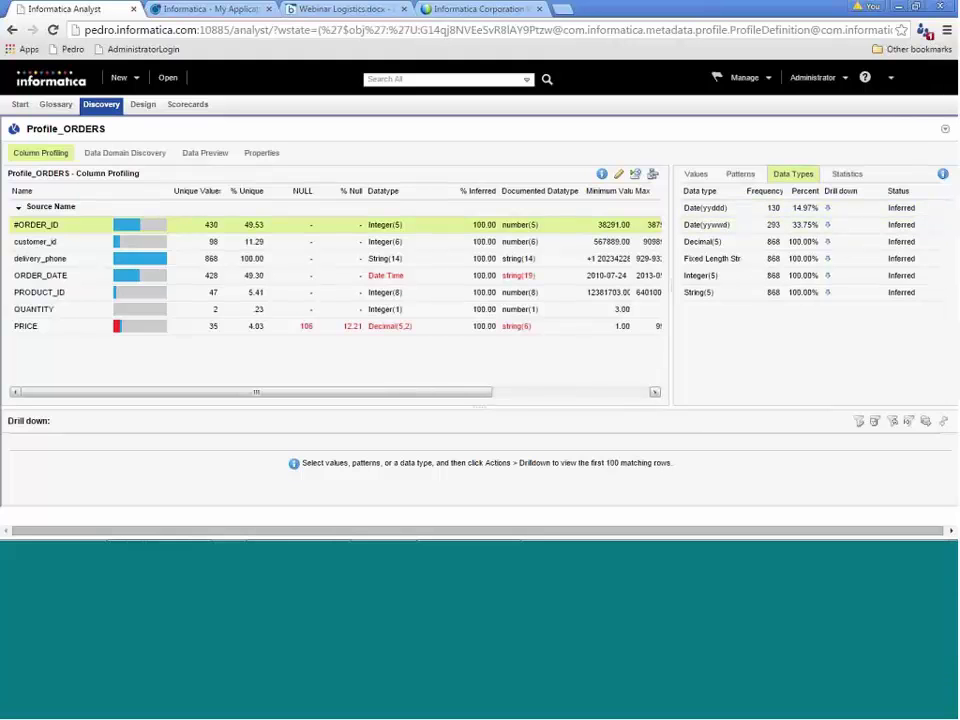
left_click(832, 178)
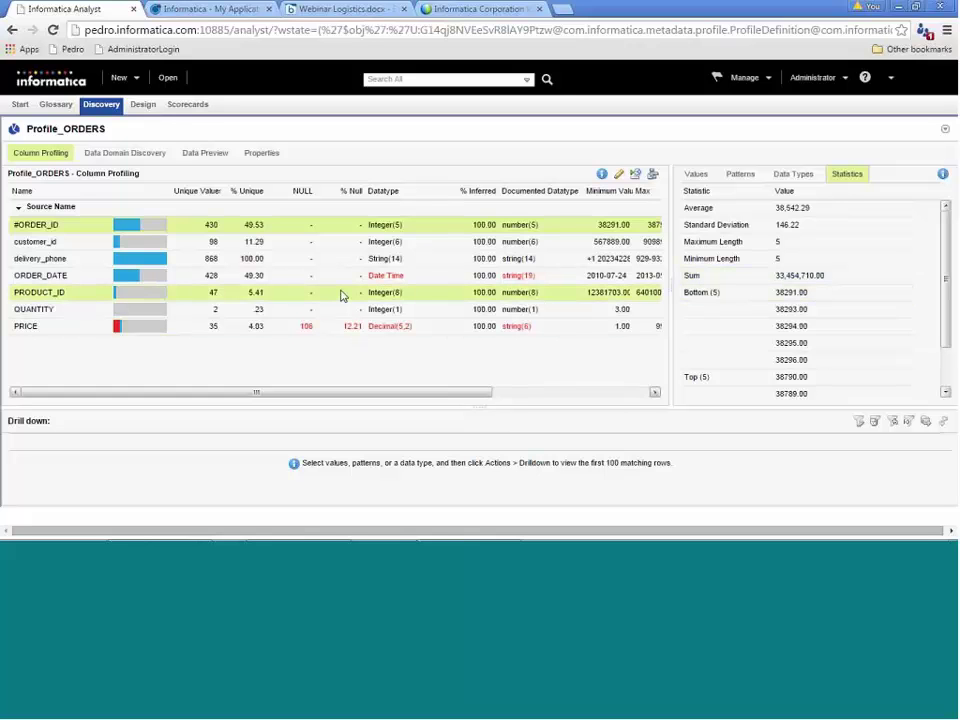
left_click(226, 311)
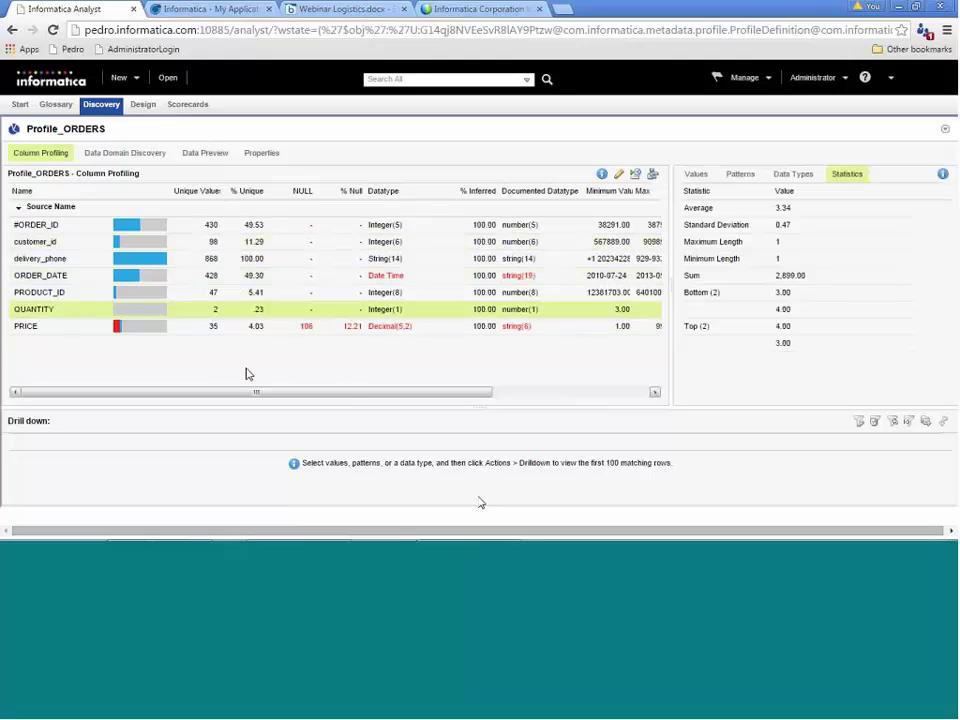
Switch to Informatica Developer and open the m_TestOrders mapping from RW > PrfScrWebinar > Mappings.
mouse_move(490, 536)
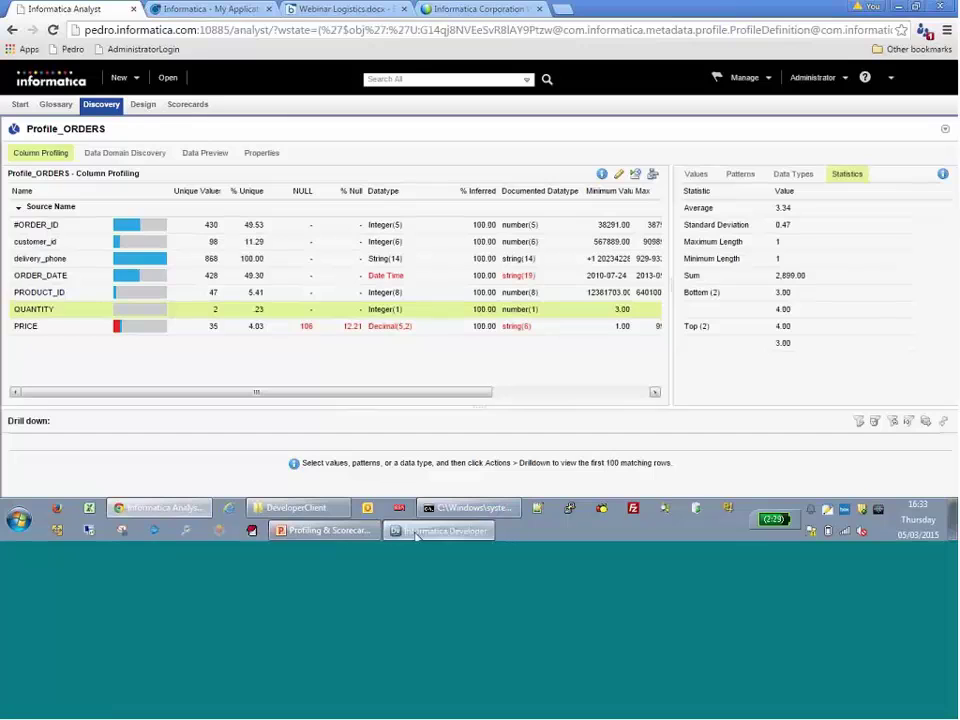
left_click(416, 536)
left_click(26, 105)
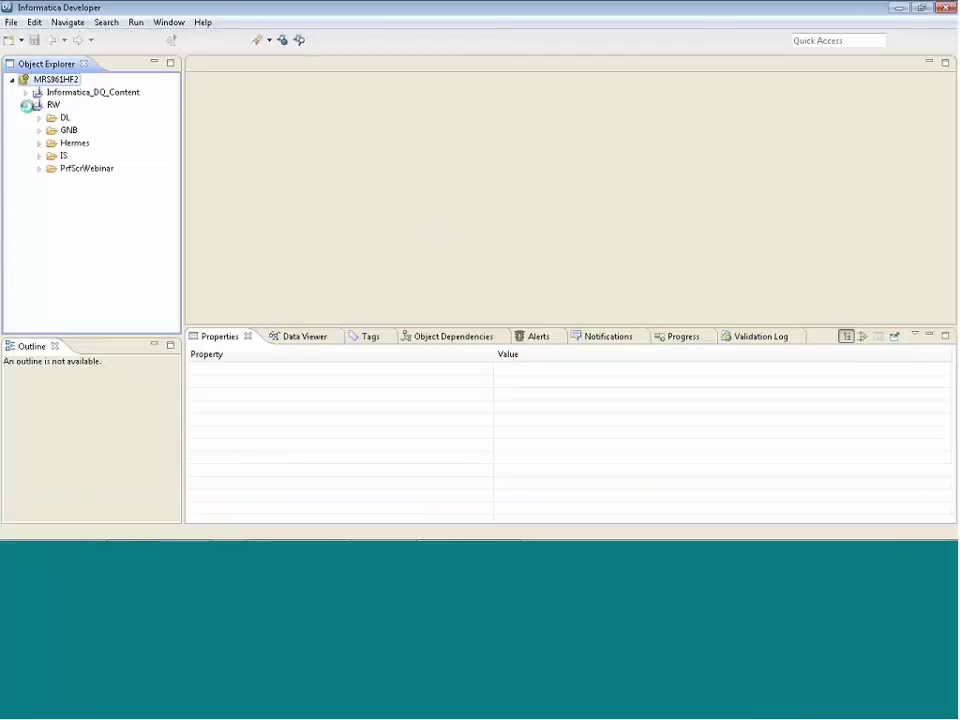
left_click(38, 170)
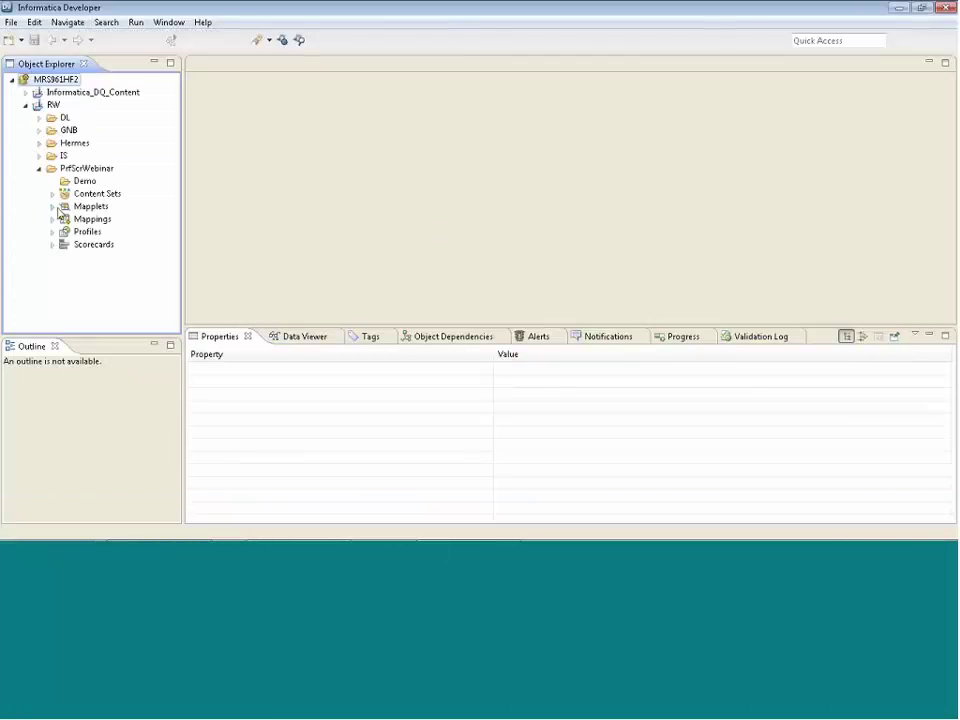
left_click(52, 219)
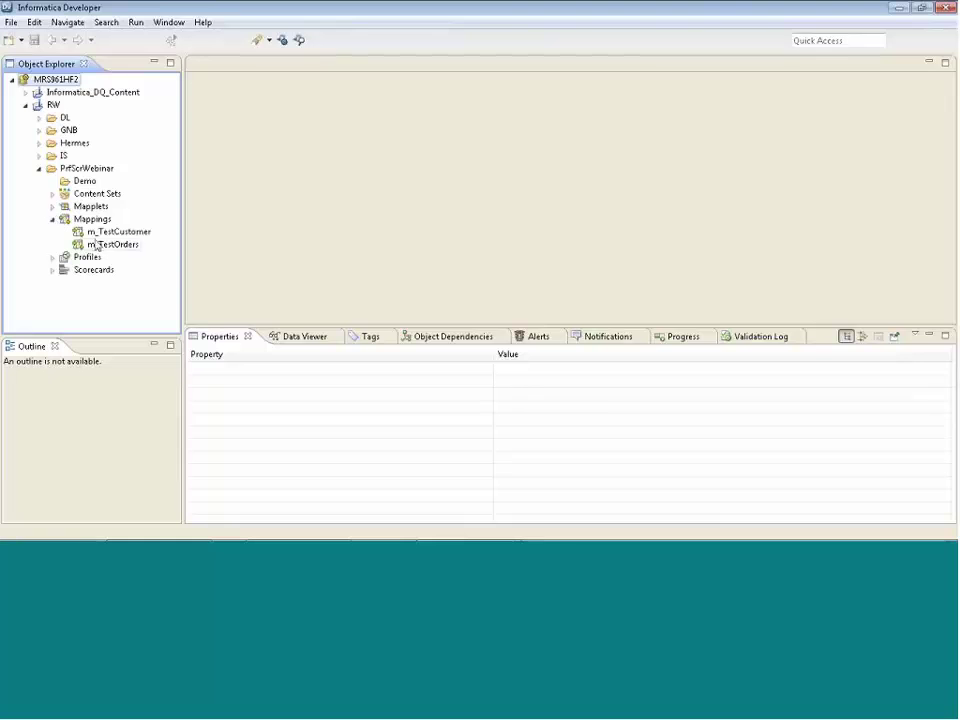
left_click(113, 245)
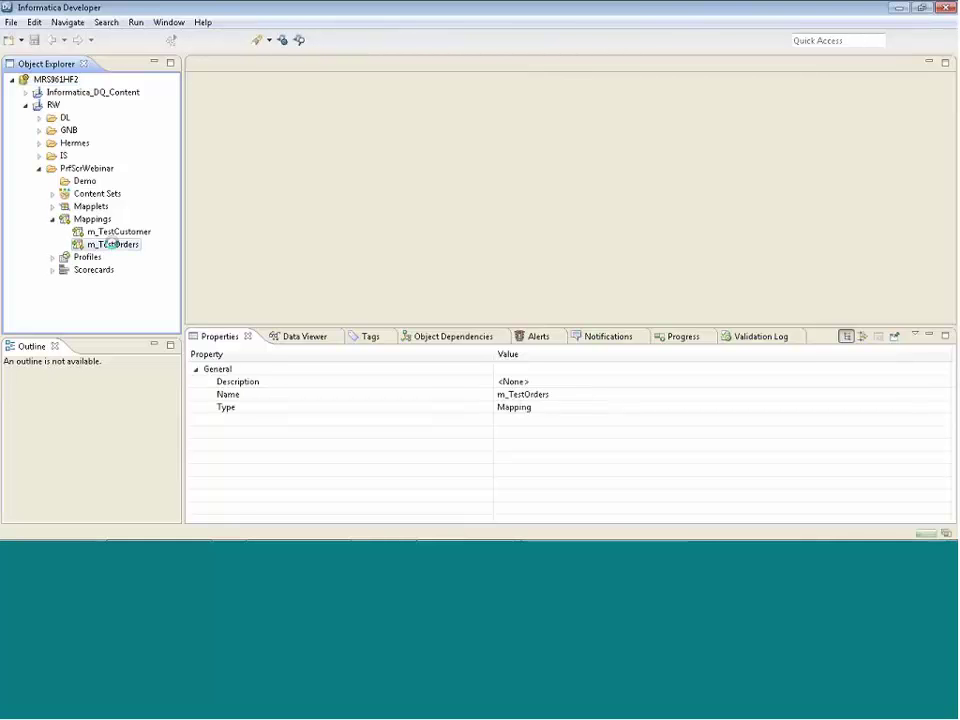
double_click(115, 245)
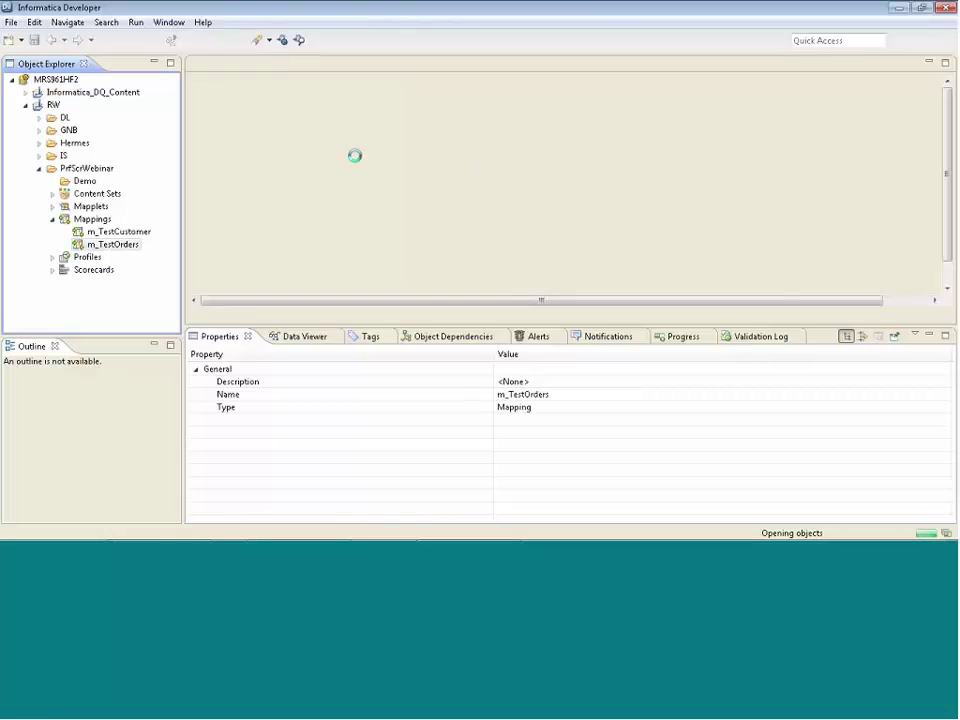
Inspect the DATEDIFF output port's formula in the mapping's Expression transformation and leave it unedited.
left_click(490, 117)
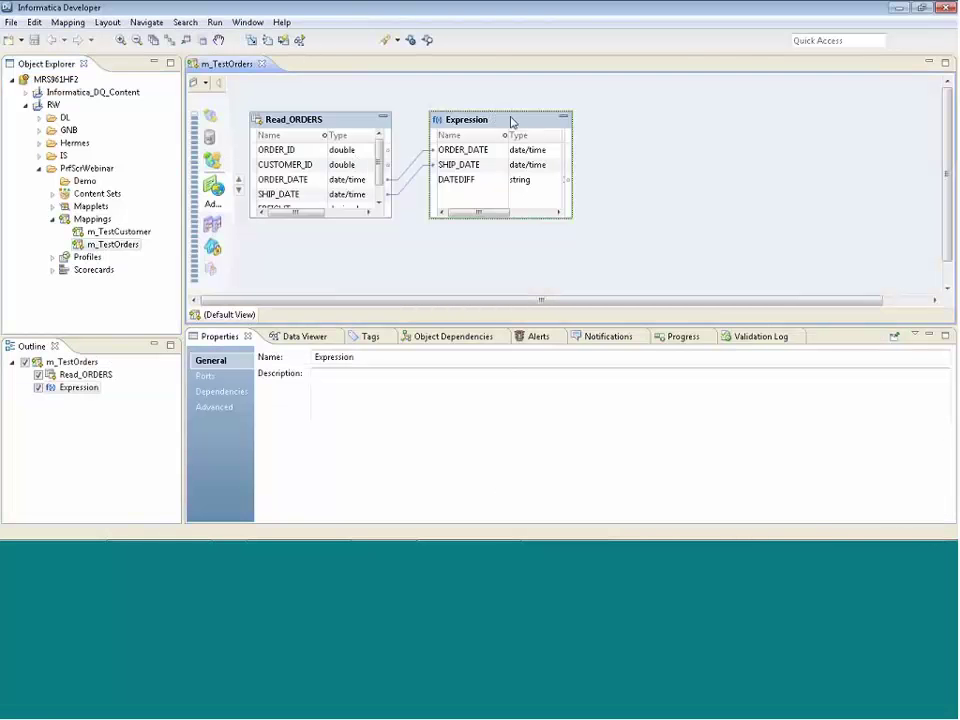
left_click(53, 262)
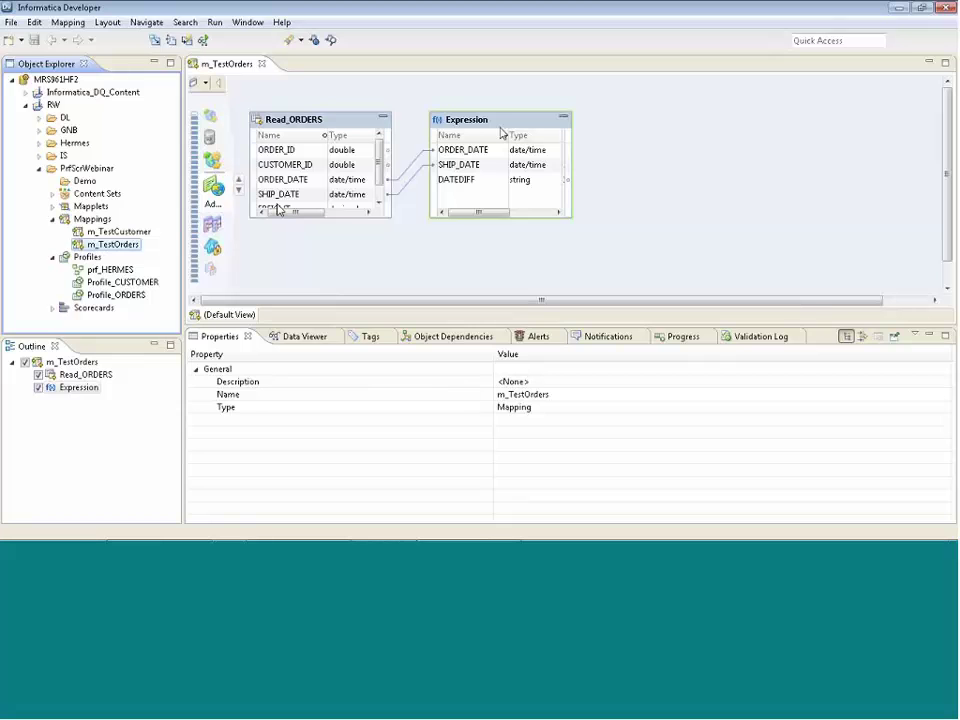
left_click(502, 130)
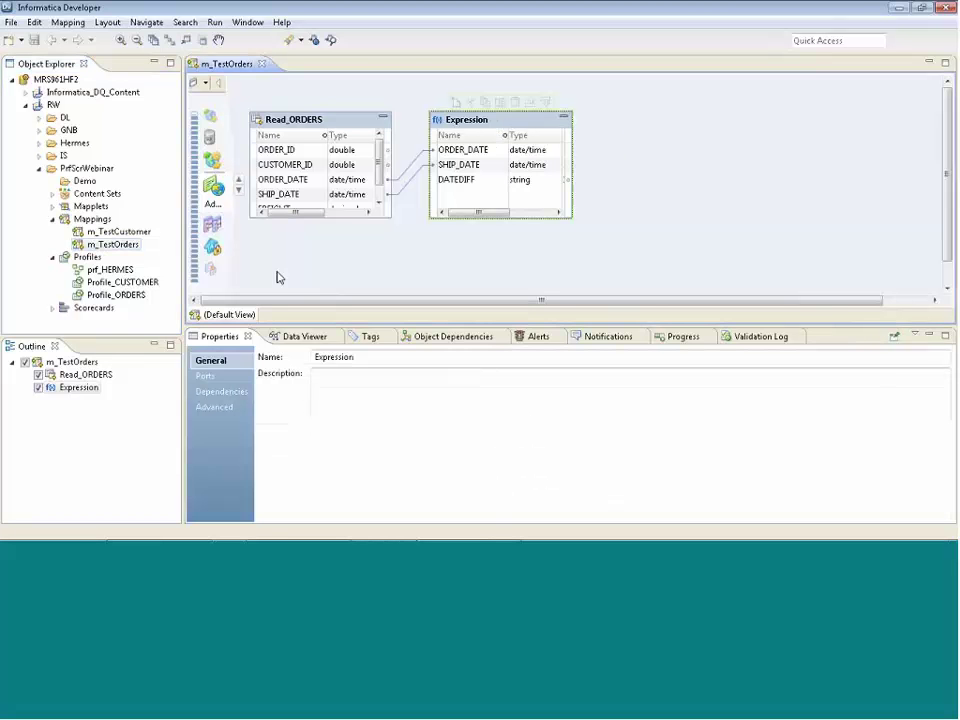
left_click(210, 378)
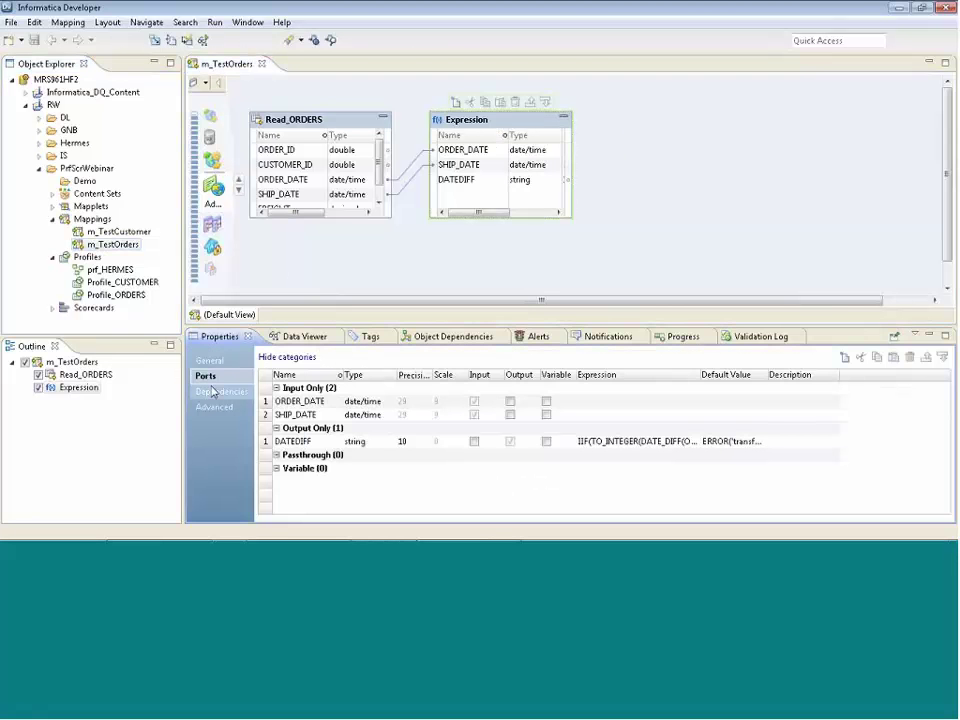
left_click(697, 443)
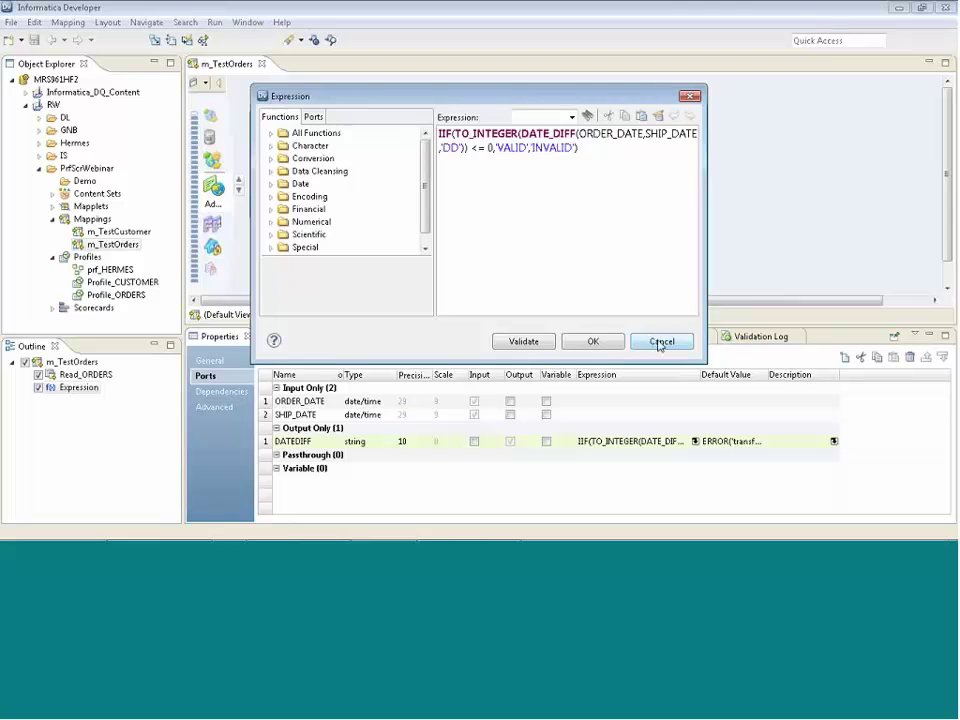
left_click(659, 343)
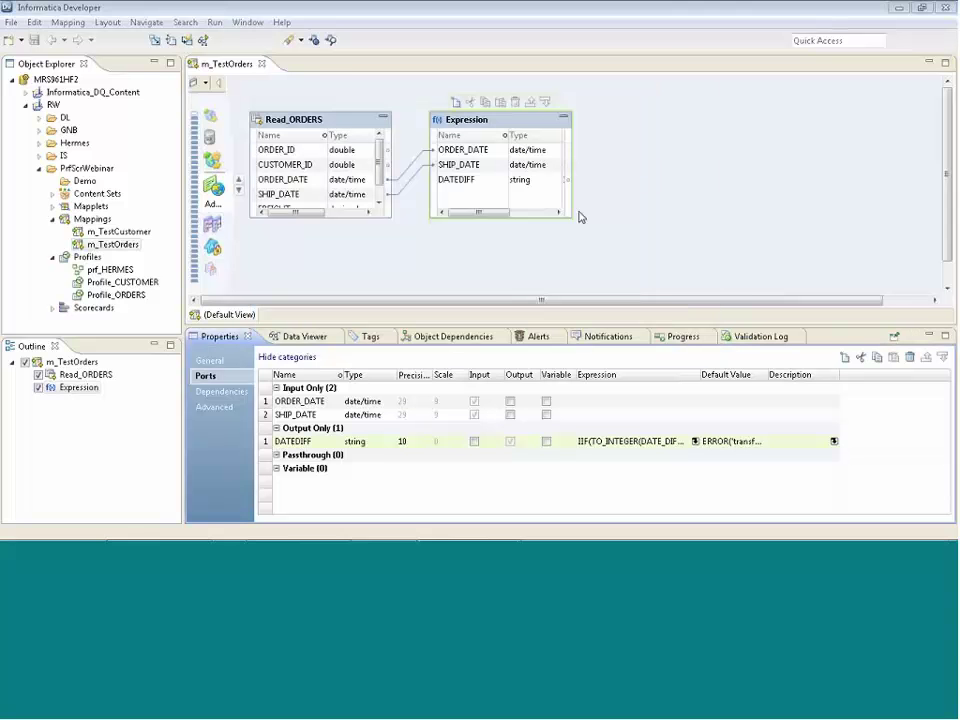
Profile the mapping's Expression transformation with Profile Now, running the job in the background.
right_click(510, 124)
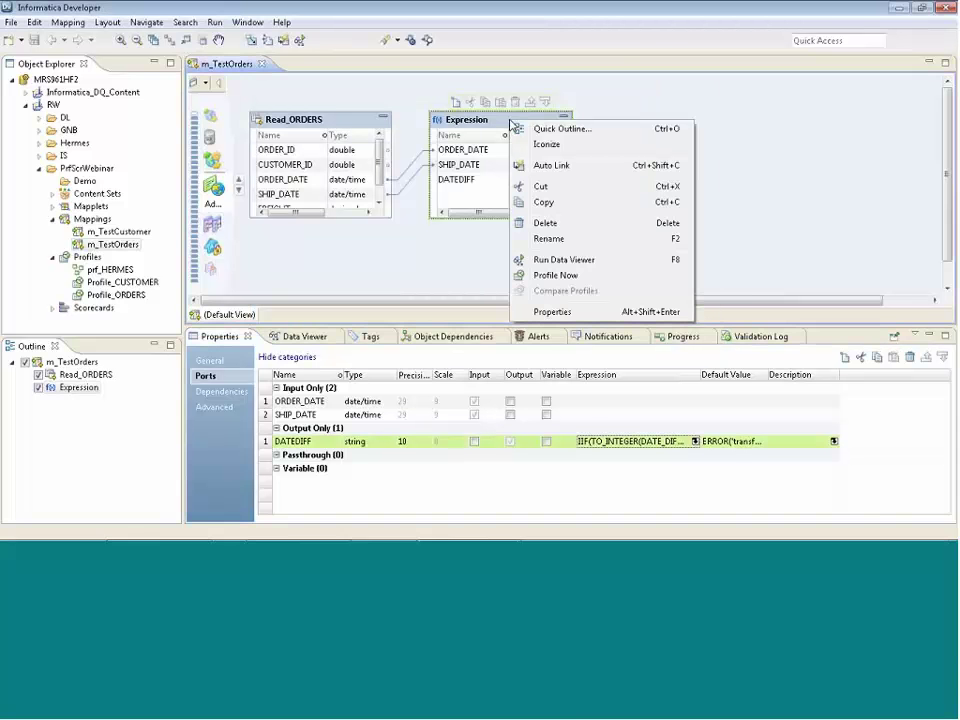
left_click(545, 277)
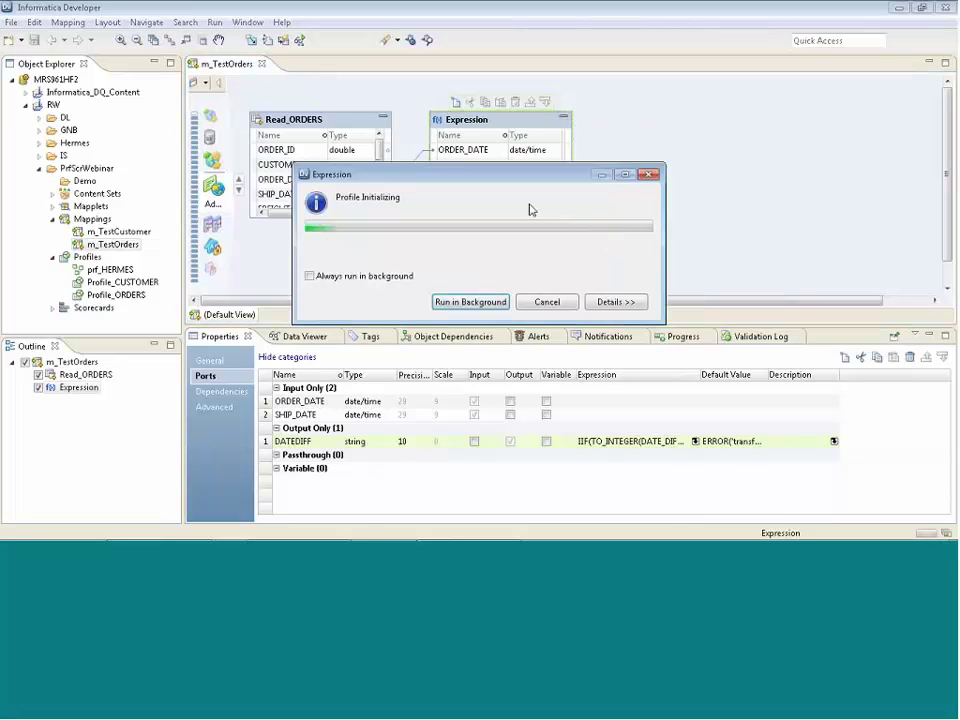
left_click(470, 302)
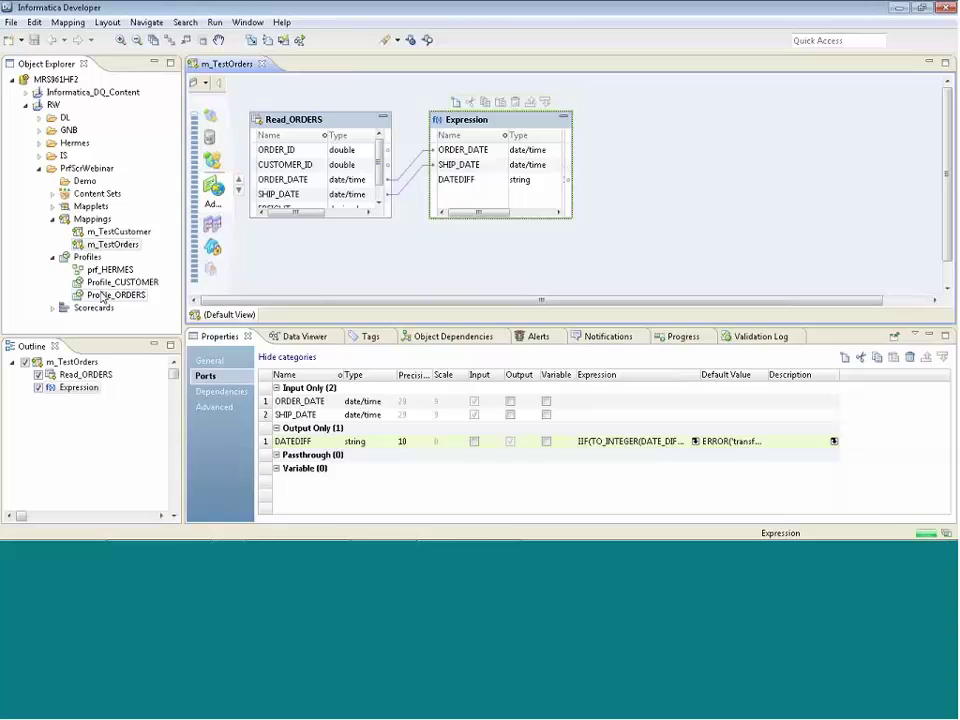
double_click(101, 297)
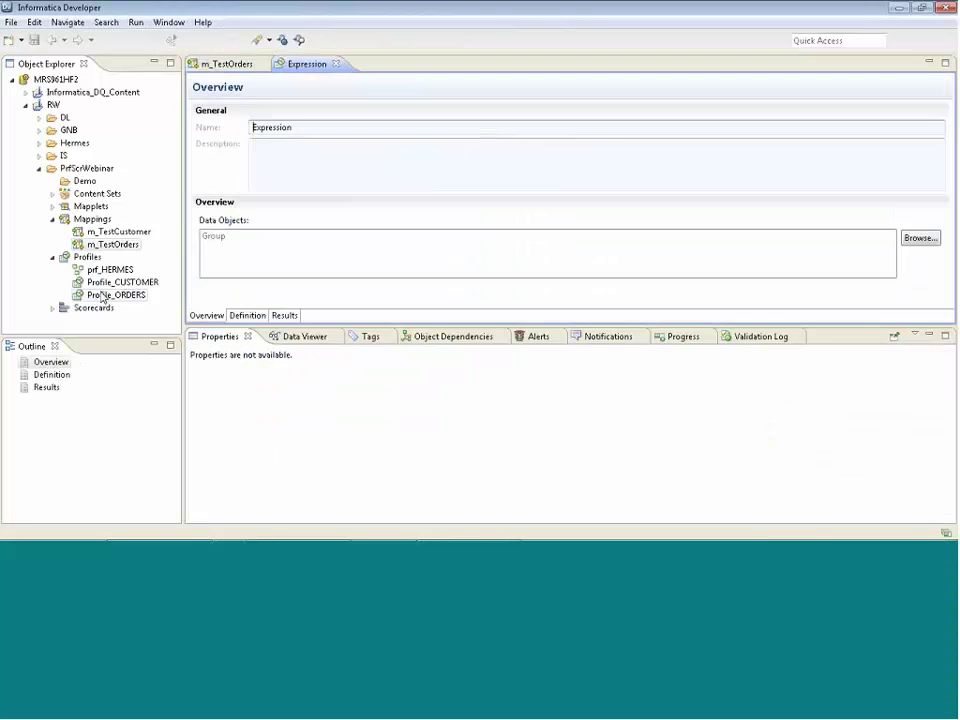
Review the DATEDIFF column's values in the Expression profile's results.
left_click(284, 316)
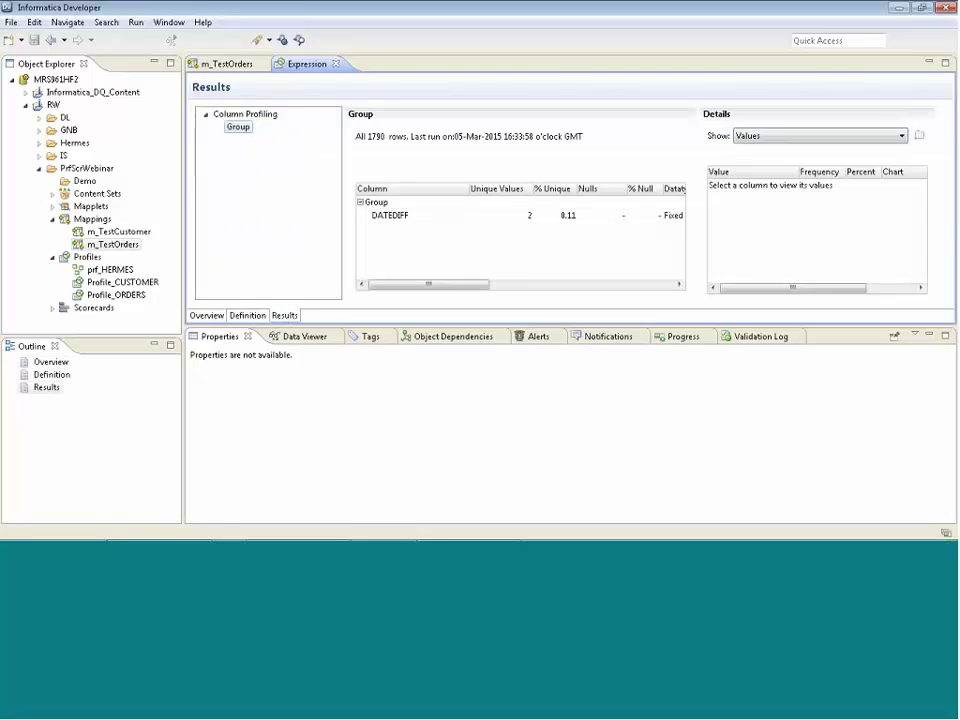
left_click(450, 214)
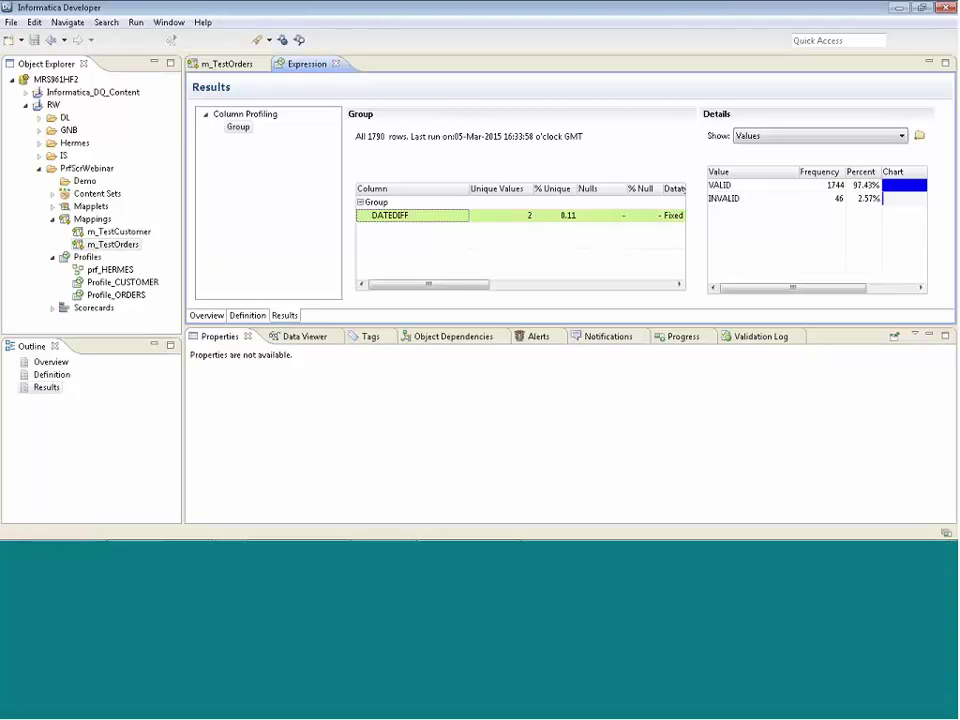
Open Profile_ORDERS, close the Expression profile, and inspect rule_ValidShipDate among the column profiling rules in the profile definition.
left_click(100, 296)
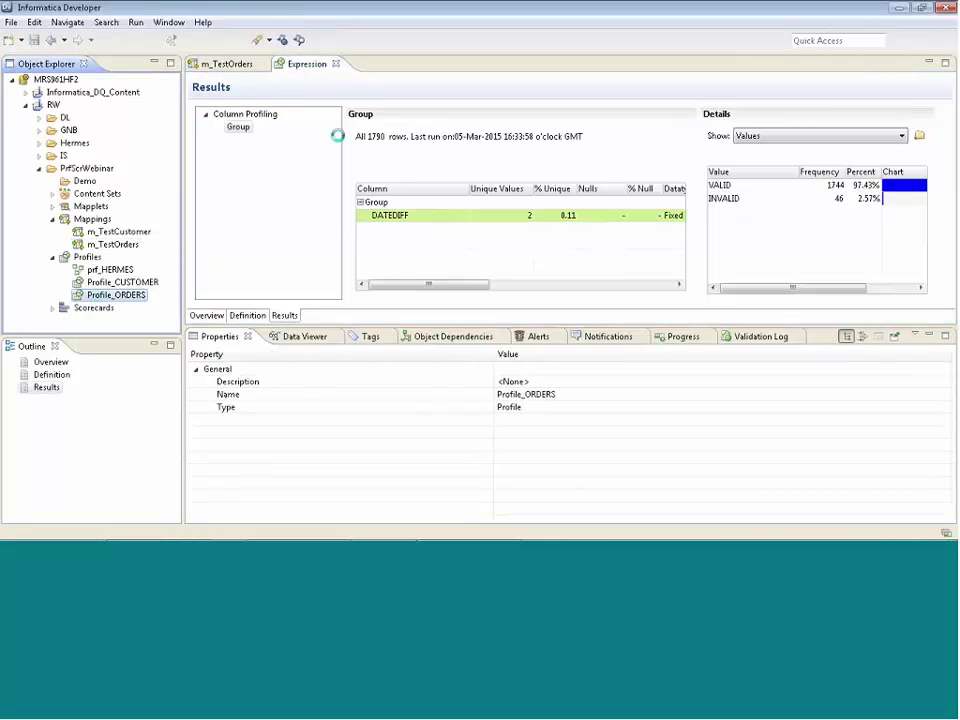
left_click(336, 64)
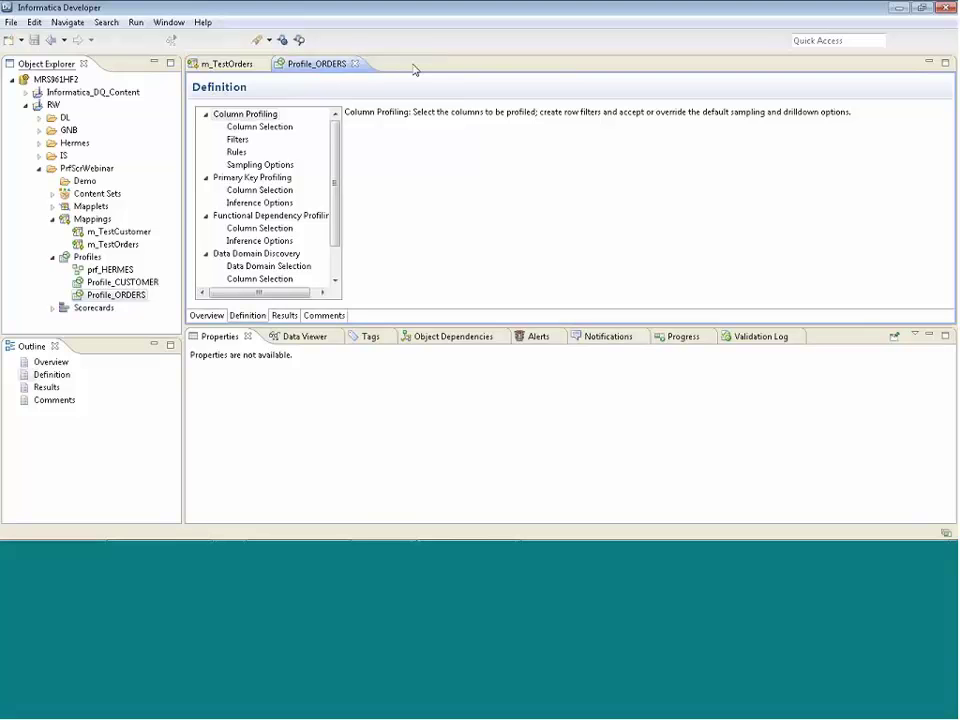
scroll(334, 180, "down", 3)
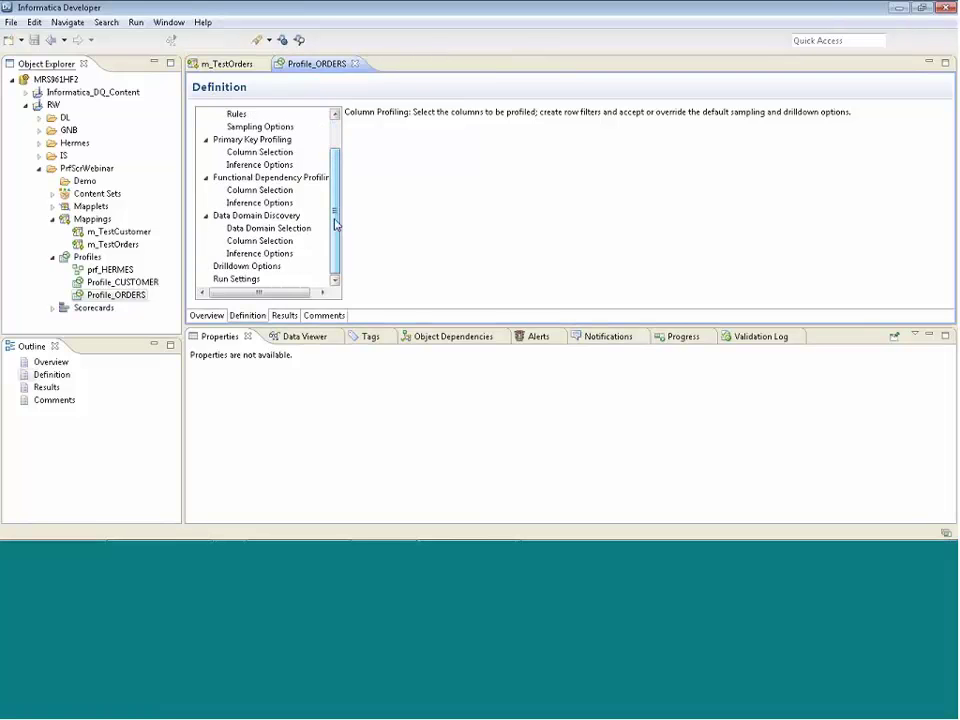
scroll(338, 195, "up", 3)
left_click(240, 152)
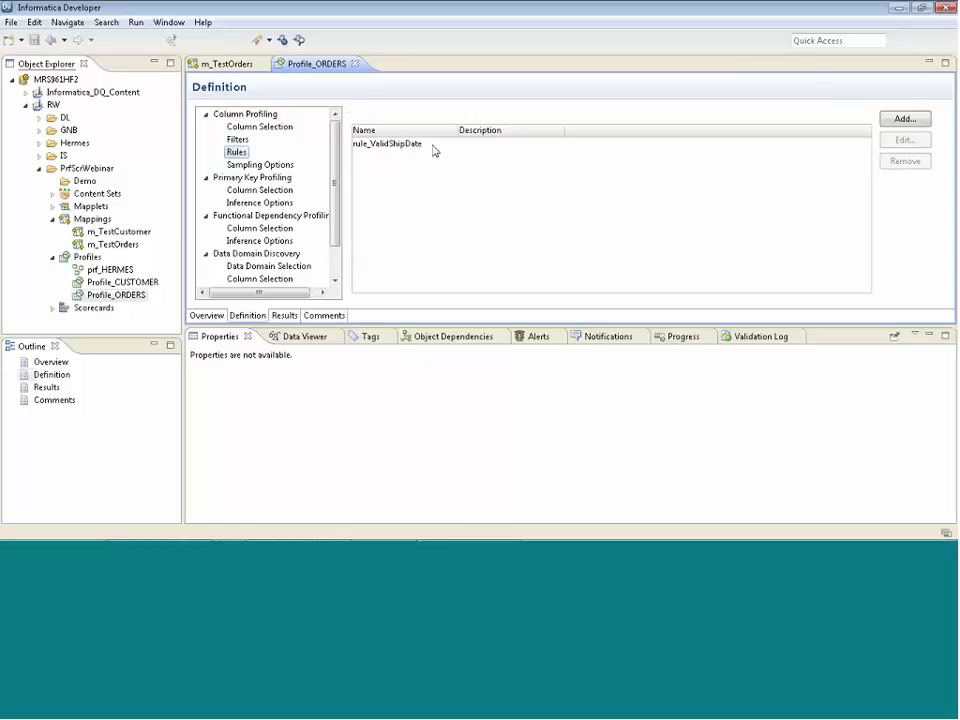
left_click(433, 145)
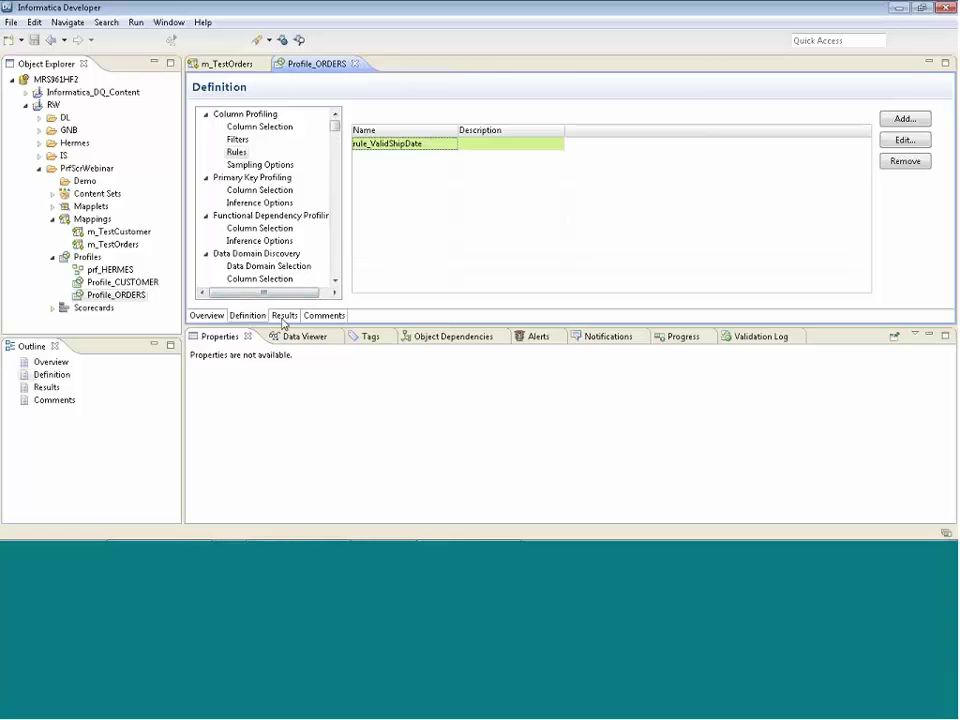
Review the DATEDIFF values produced by rule_ValidShipDate in the Profile_ORDERS results, and close the profile and the m_TestOrders mapping.
left_click(284, 316)
scroll(681, 266, "down", 3)
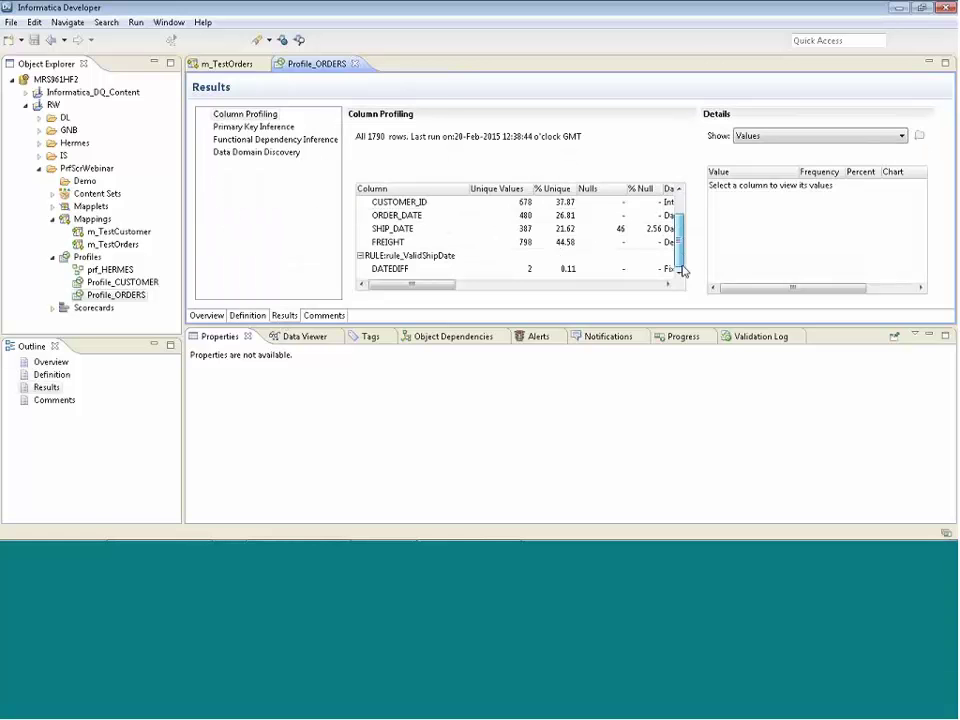
left_click(446, 266)
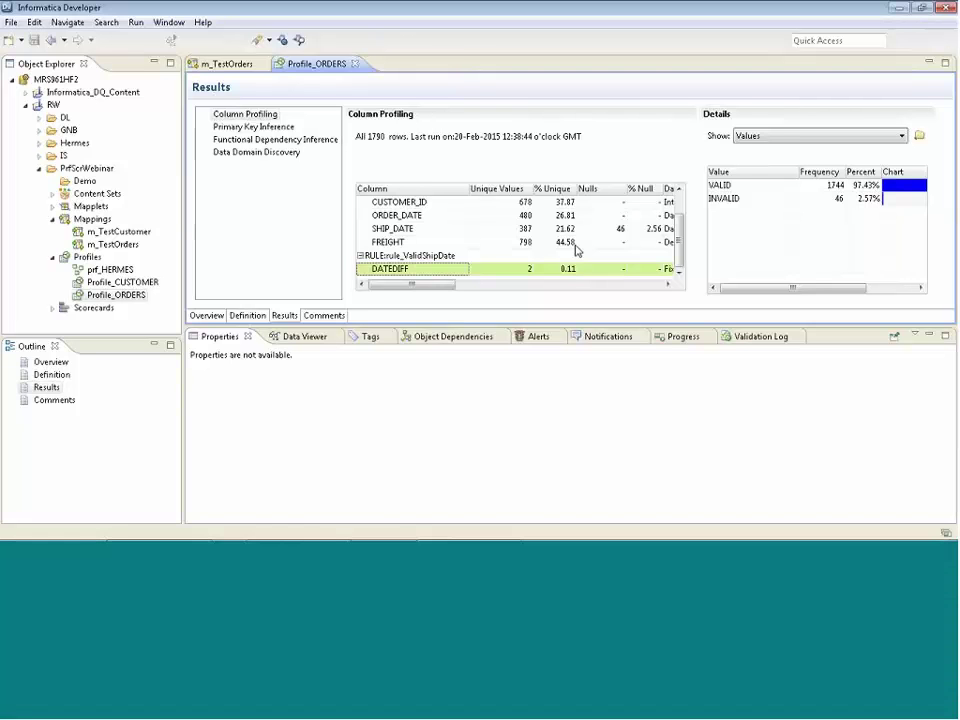
left_click(357, 67)
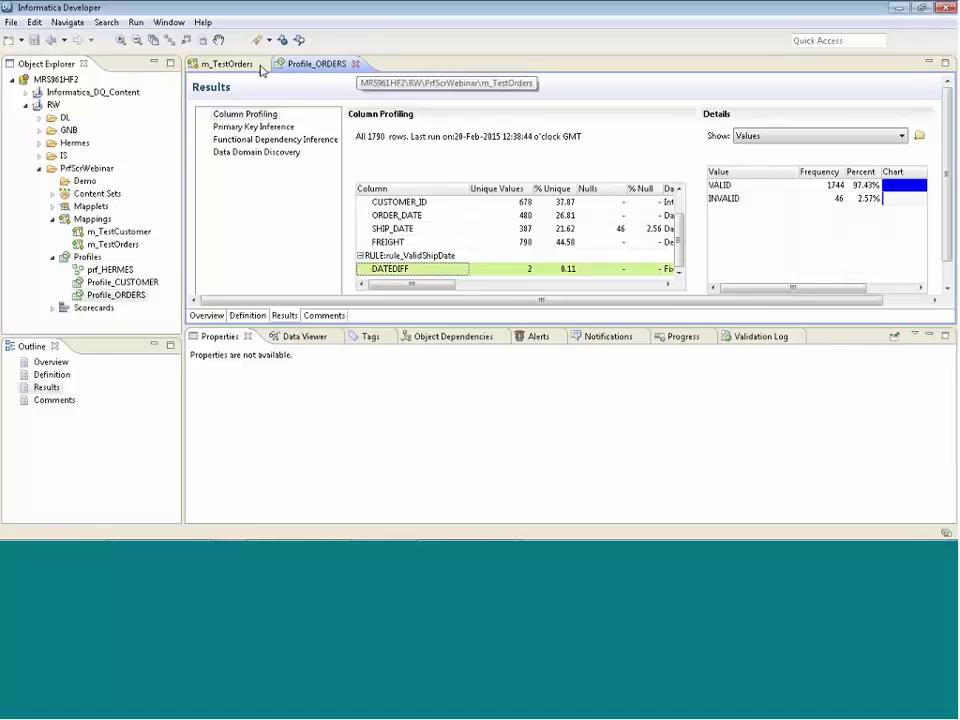
left_click(263, 64)
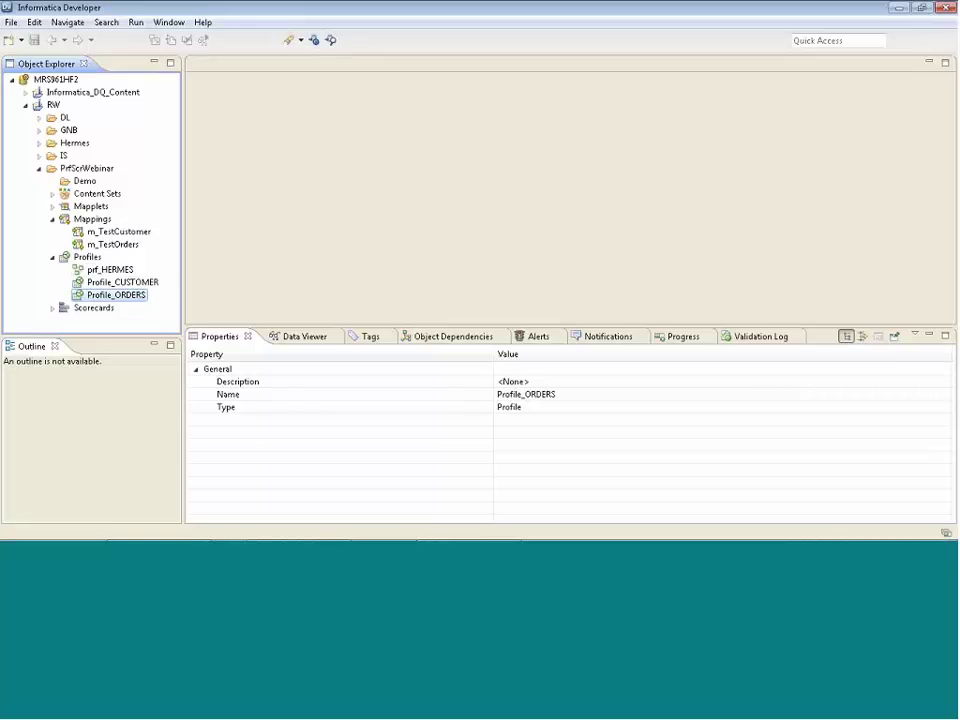
Start a new Enterprise Discovery Profile named prf_ED in the PrfScrWebinar project folder.
left_click(90, 259)
right_click(90, 259)
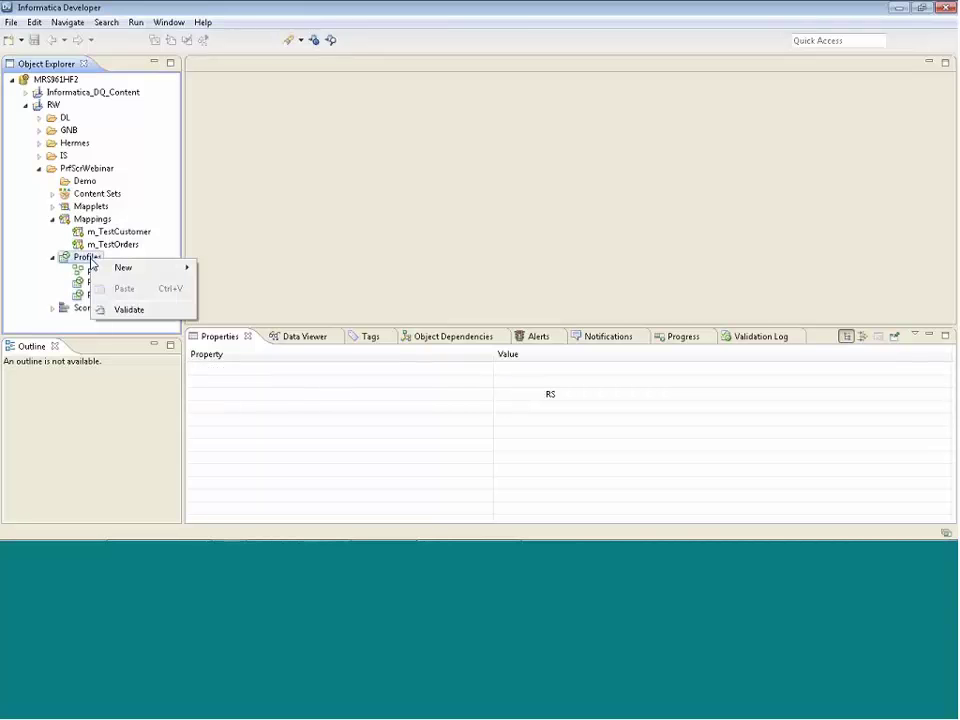
mouse_move(131, 268)
left_click(249, 293)
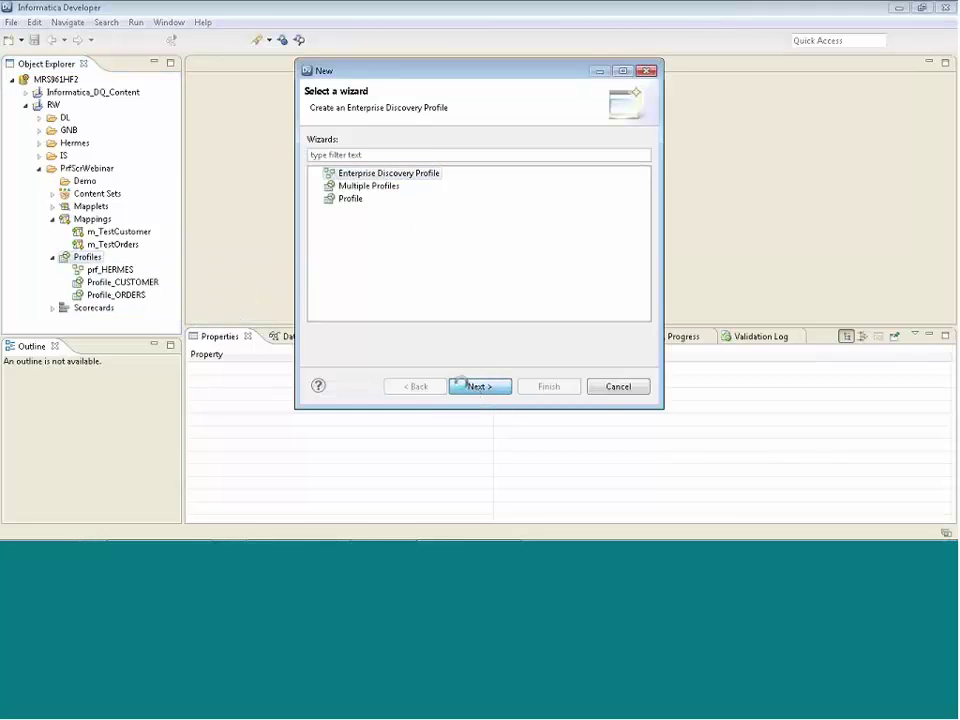
left_click(476, 387)
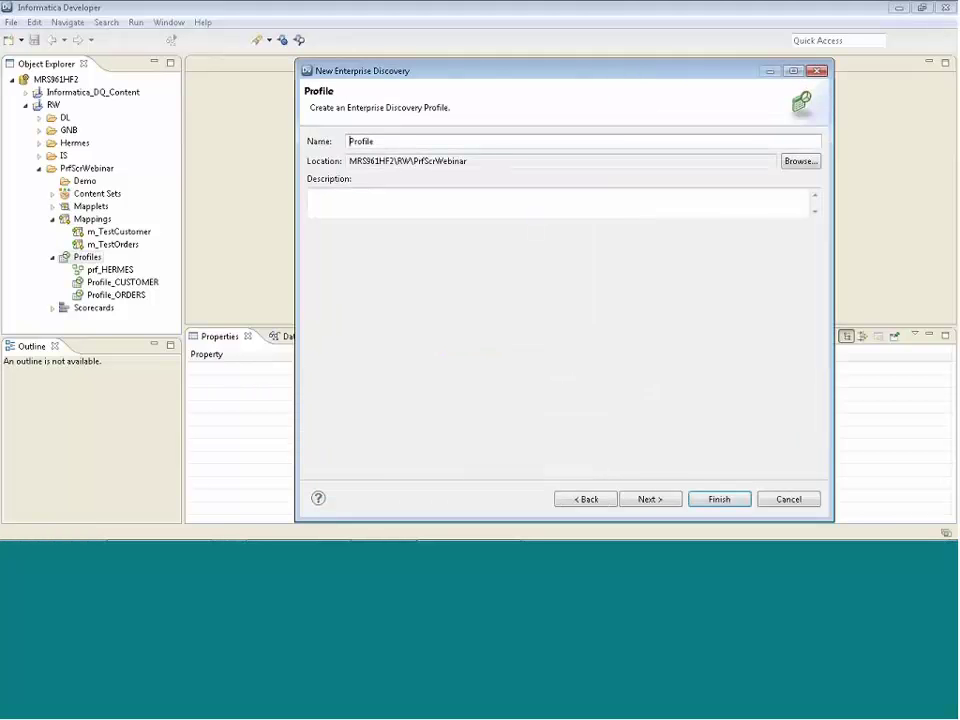
type("prf_ED")
left_click(649, 499)
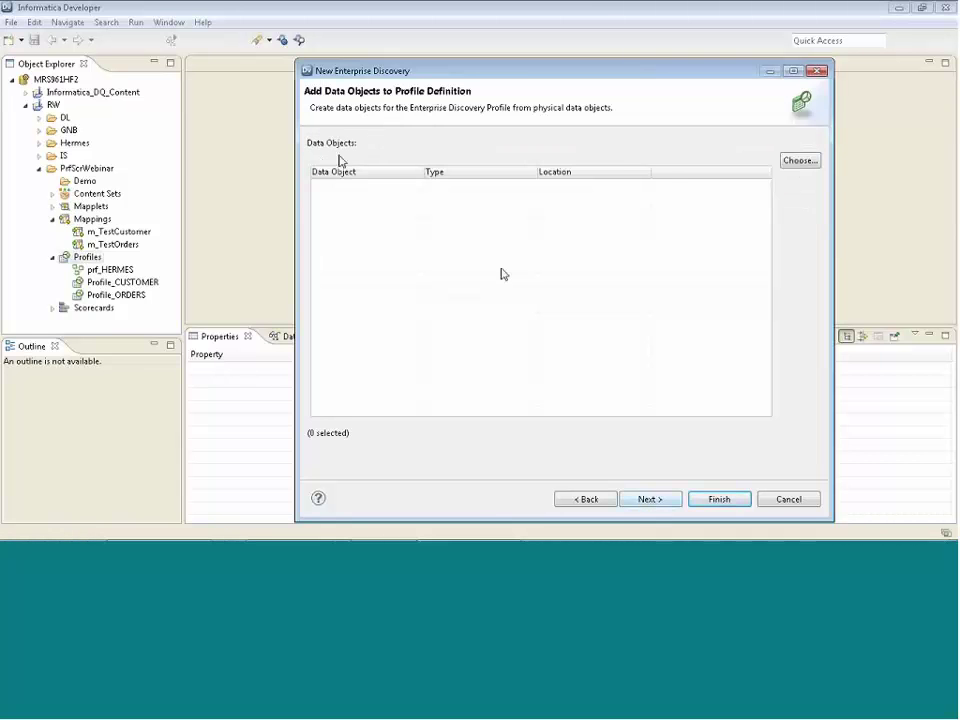
Browse the selectable data objects under RW > Hermes > HERMES without adding any to the profile.
left_click(798, 161)
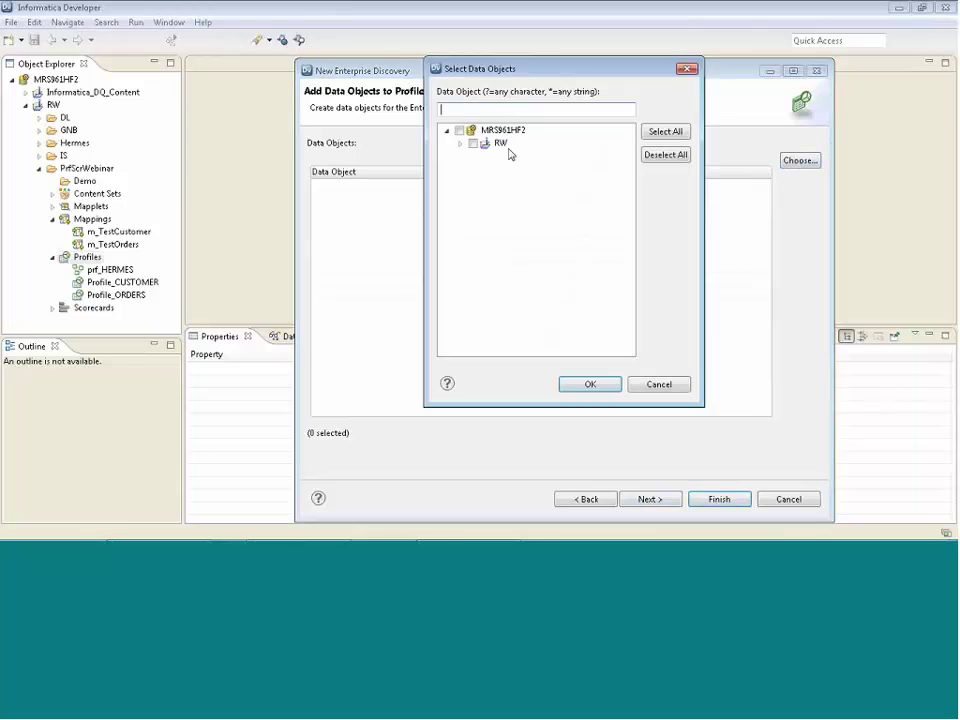
left_click(461, 144)
left_click(474, 181)
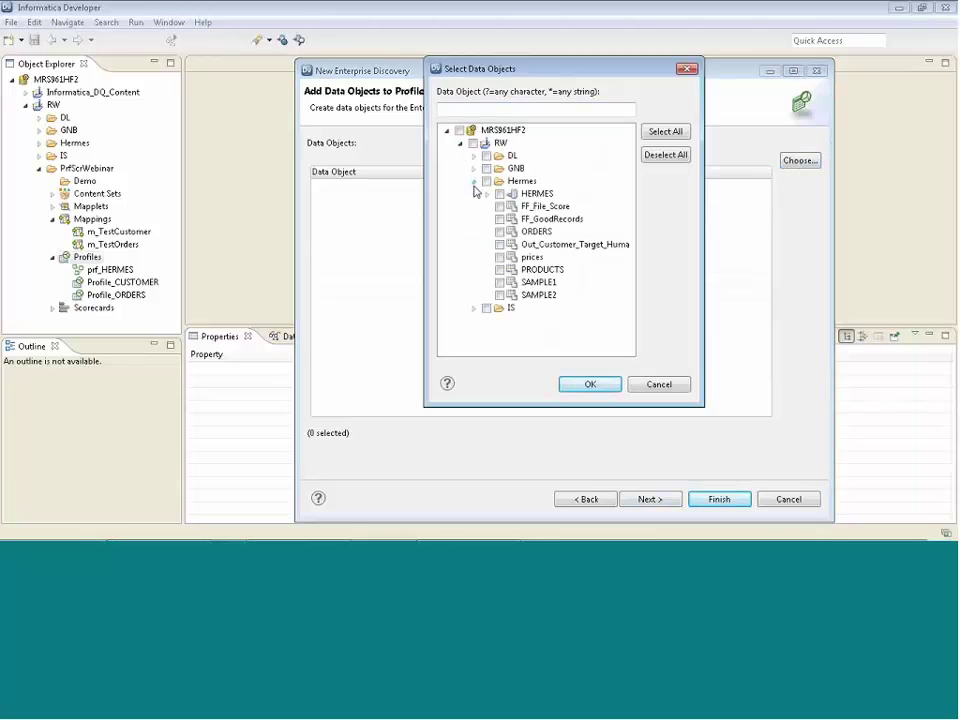
left_click(487, 194)
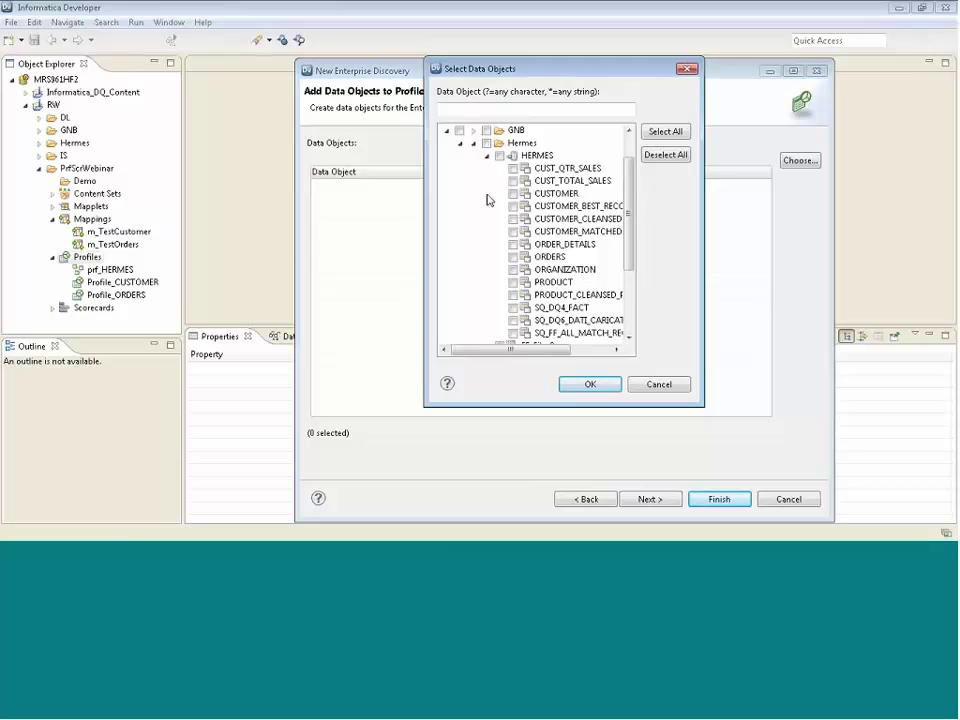
left_click(657, 388)
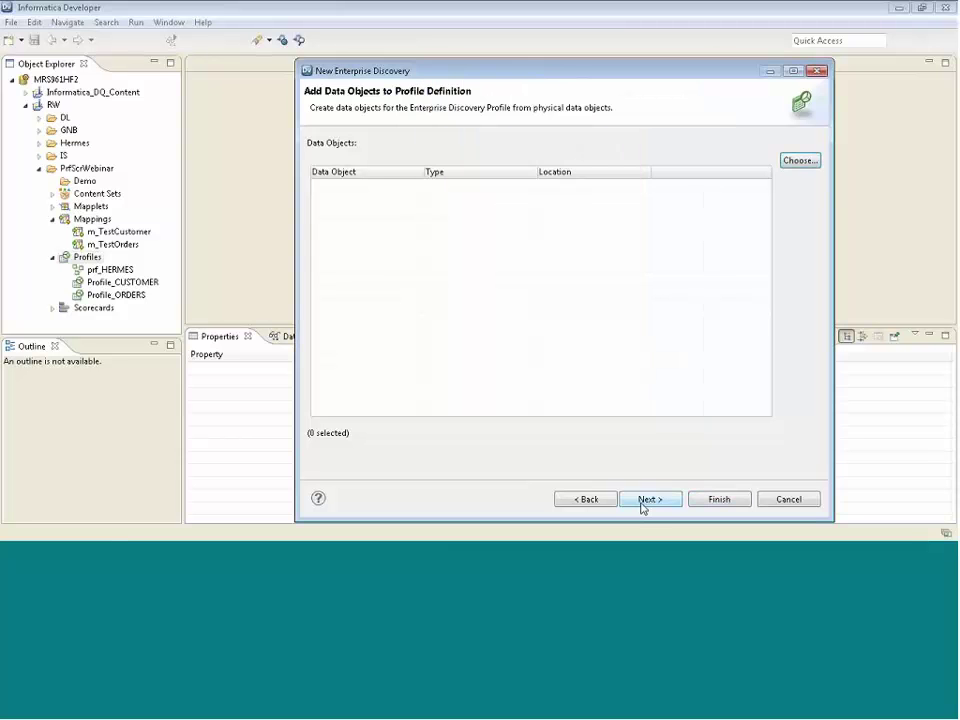
Add the SANDPIT Oracle database's resources to the enterprise discovery profile and continue to the profiling options.
left_click(643, 500)
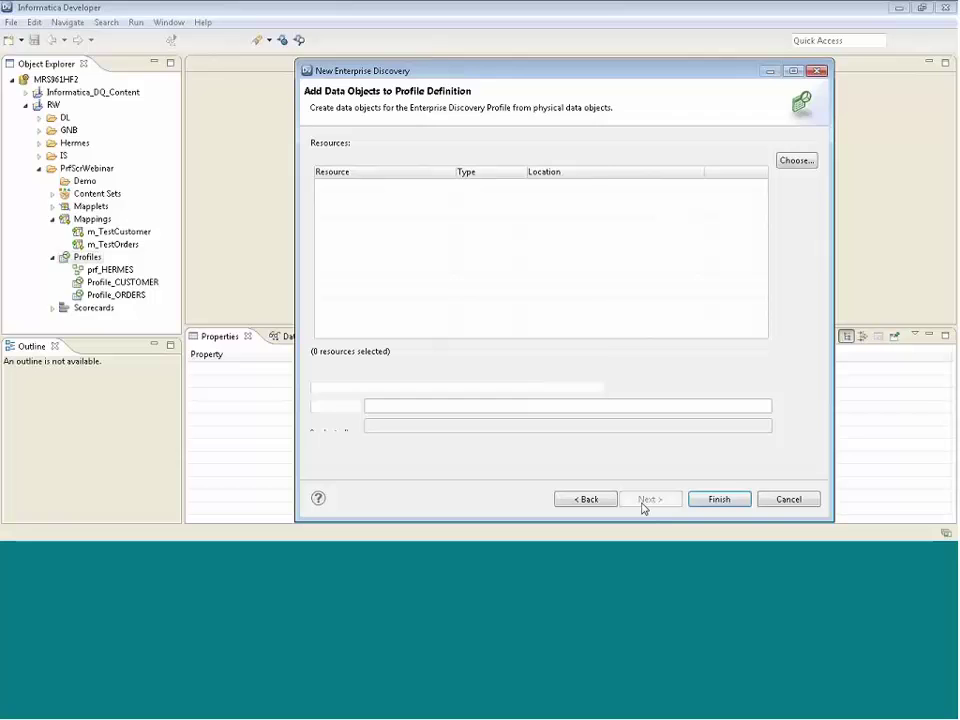
left_click(795, 163)
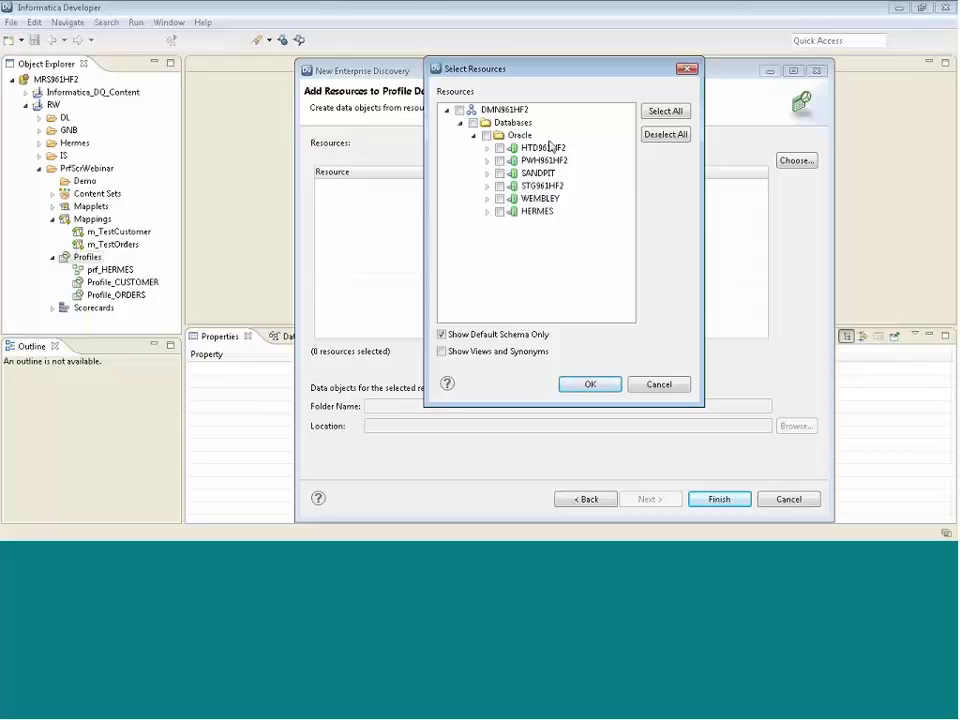
left_click(500, 173)
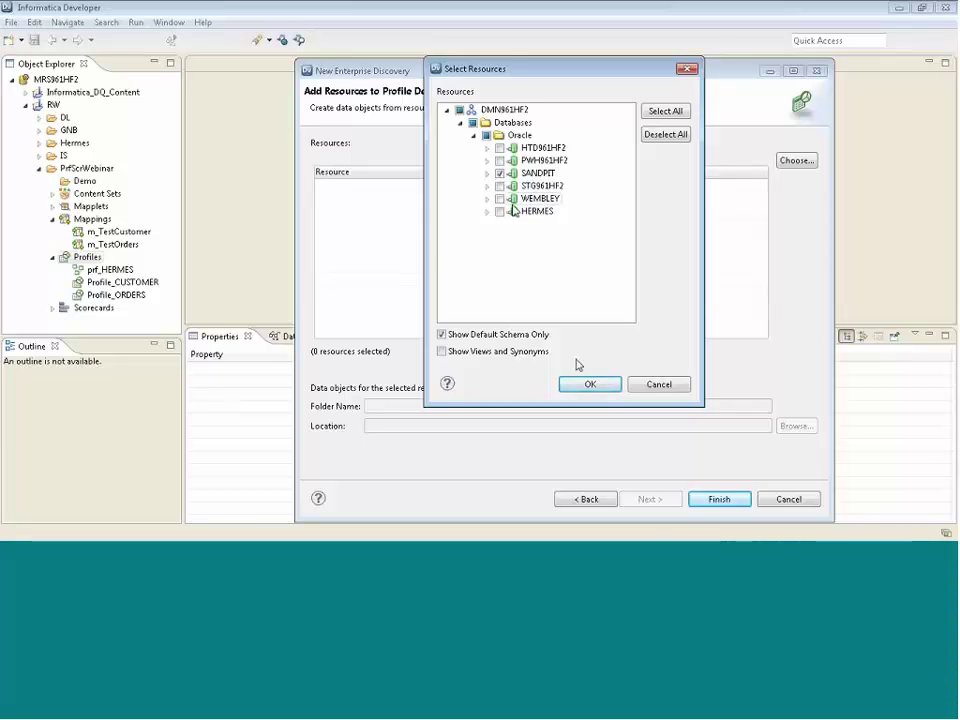
left_click(586, 383)
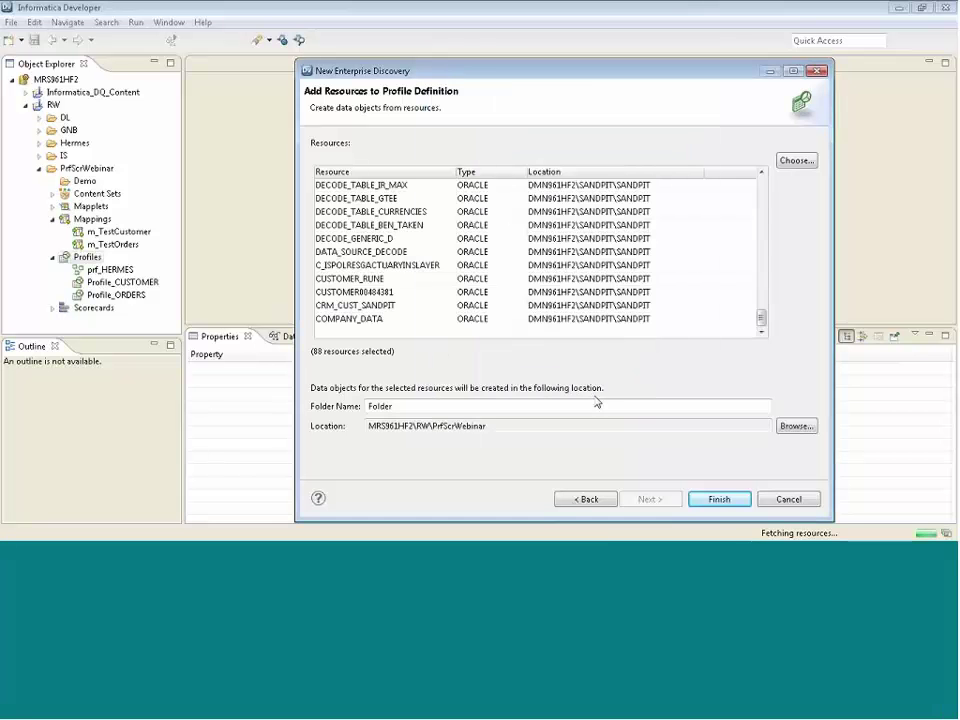
left_click(652, 500)
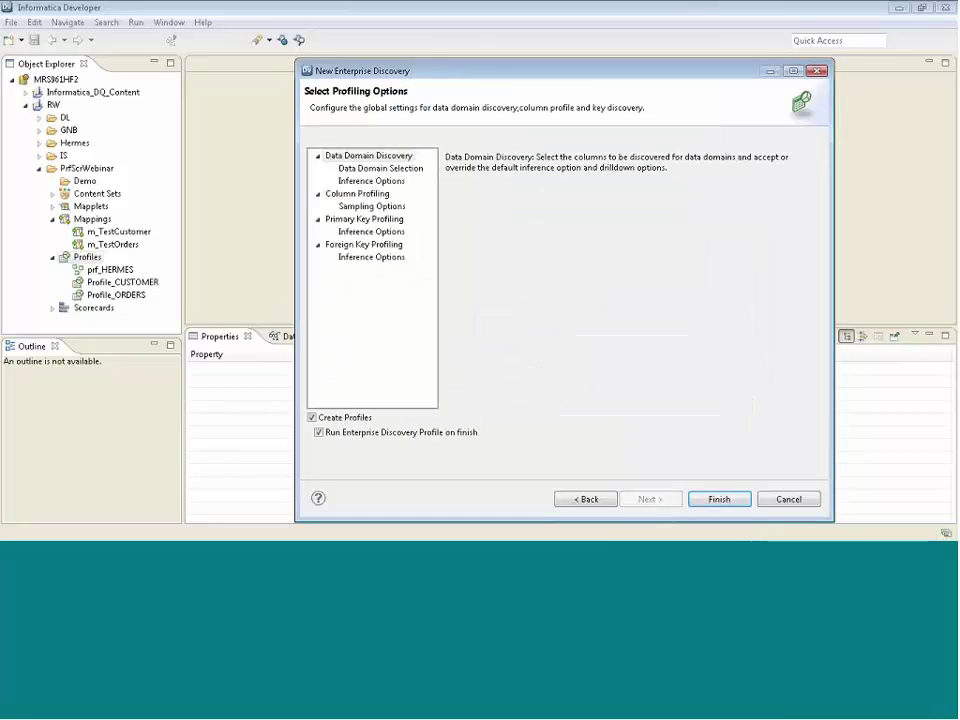
Try selecting all data domains for the profile's data domain discovery.
left_click(375, 169)
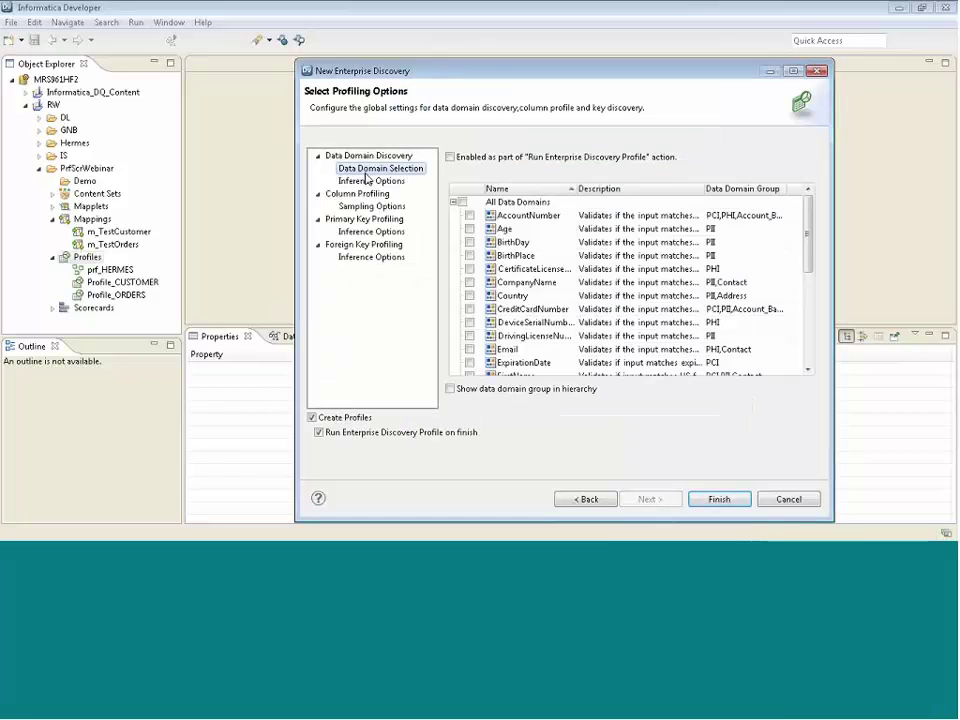
left_click(462, 202)
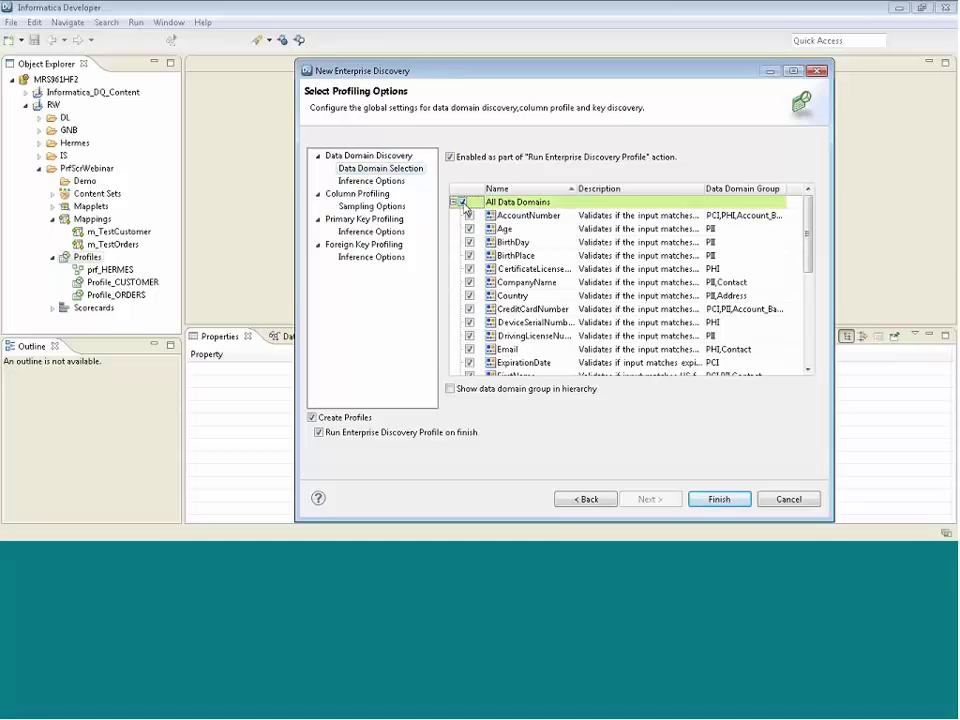
left_click(463, 203)
left_click(463, 205)
Review the column sampling options and the primary and foreign key inference options, and cancel the new enterprise discovery profile.
left_click(347, 205)
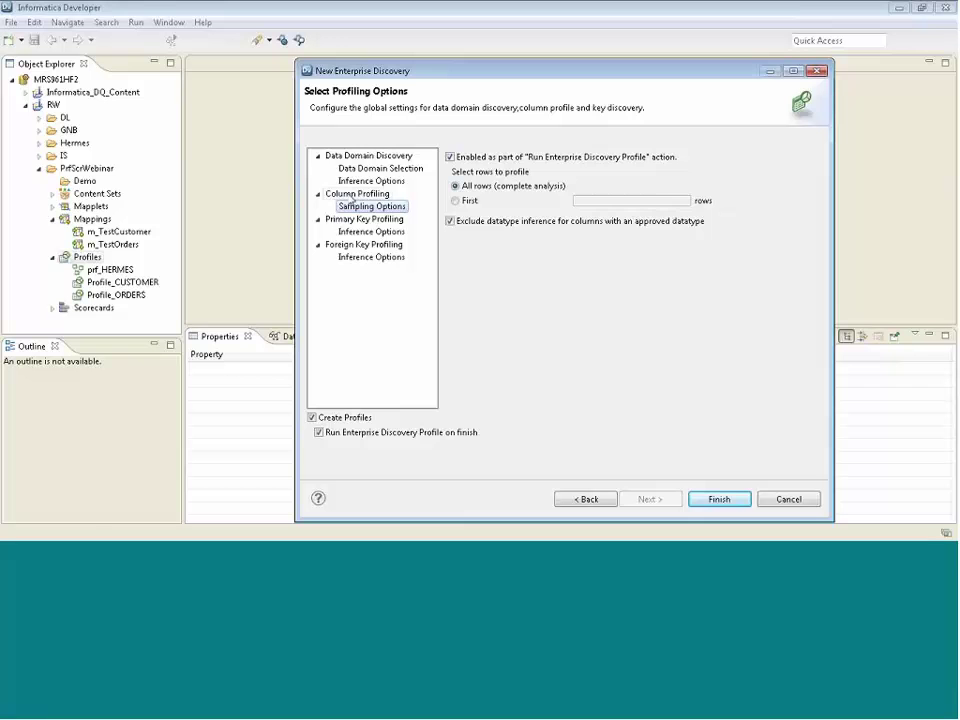
left_click(372, 231)
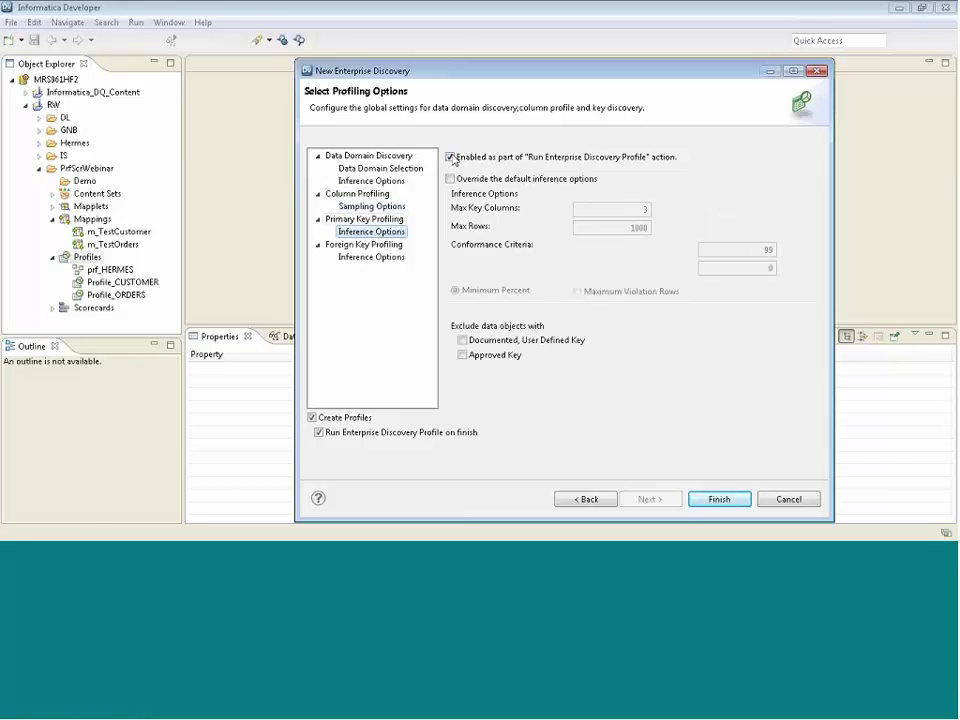
left_click(375, 258)
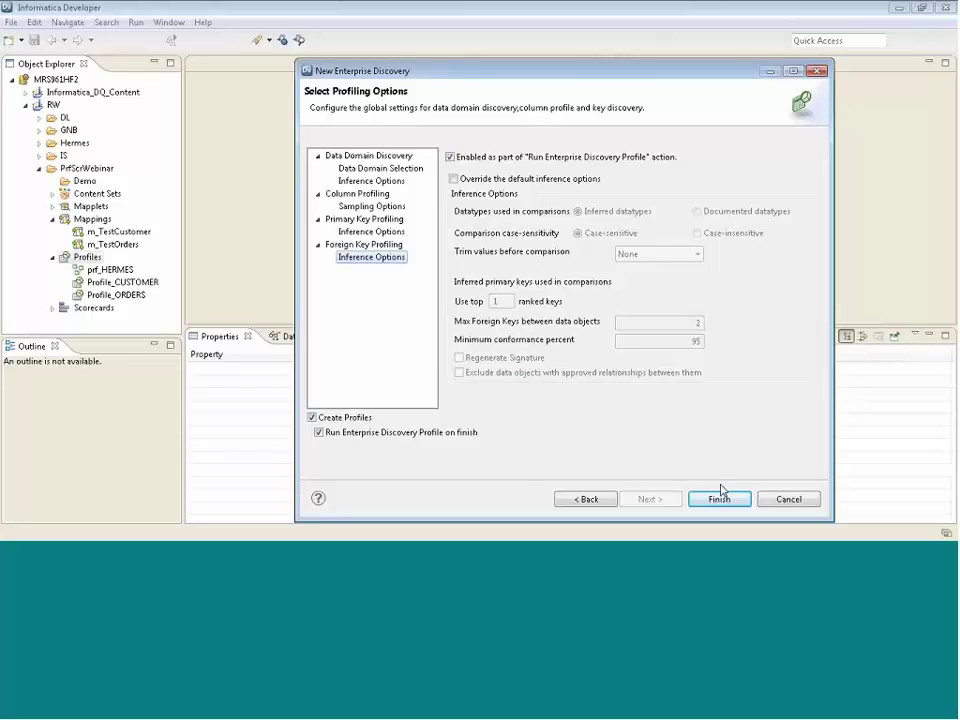
left_click(789, 499)
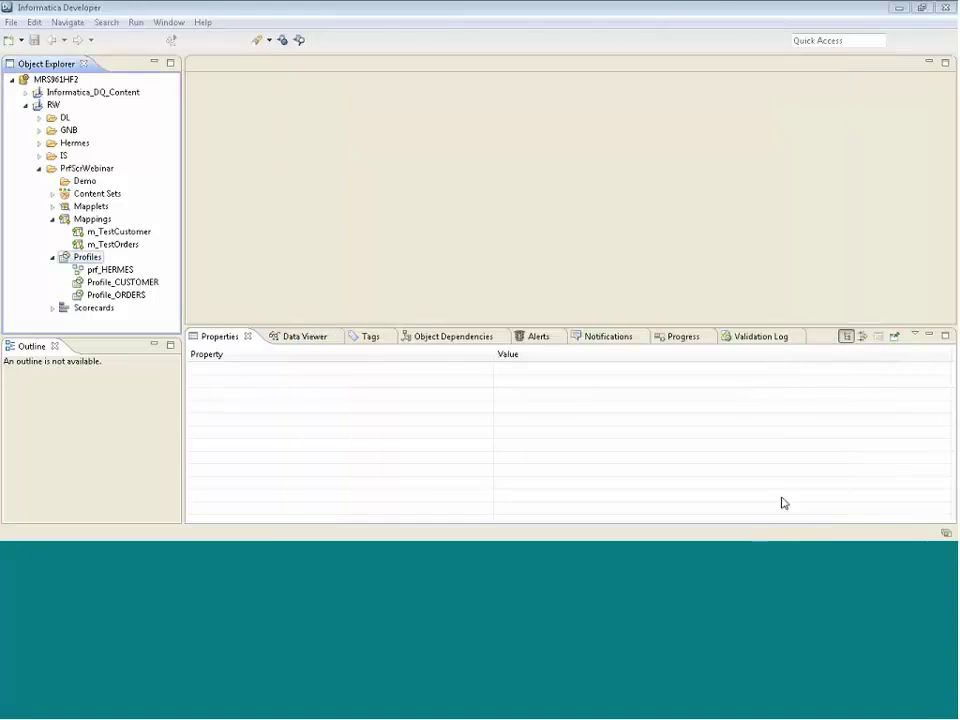
Open prf_HERMES in a maximized, widened view and examine which data objects belong to Entity_1 and Entity_2 in its relationships.
double_click(105, 268)
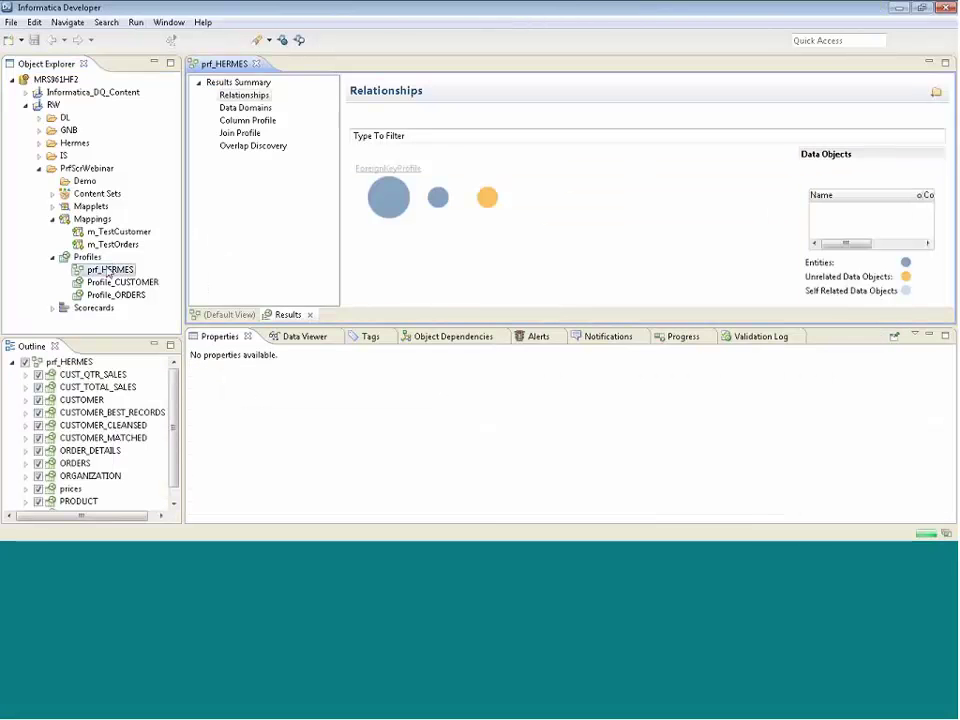
left_click(392, 199)
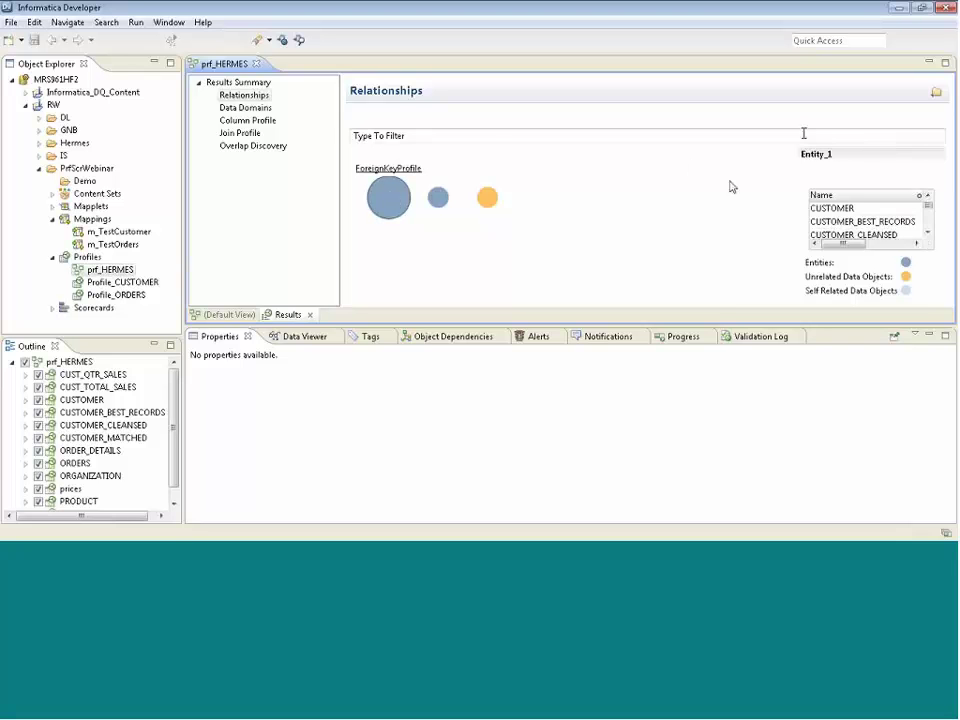
double_click(237, 66)
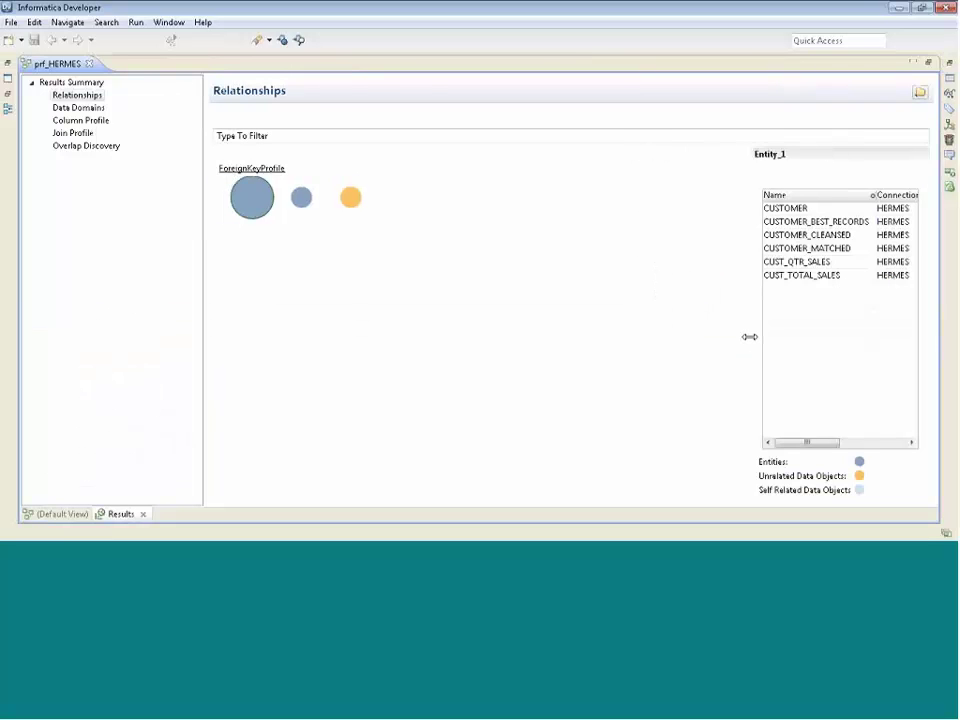
left_click_drag(749, 337, 578, 325)
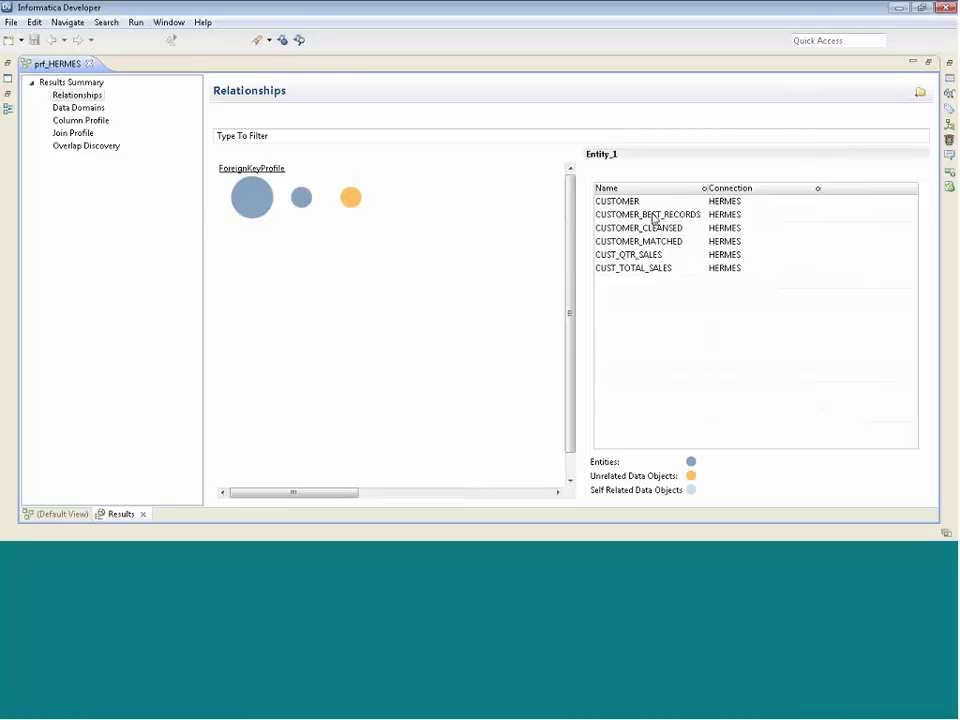
left_click(301, 198)
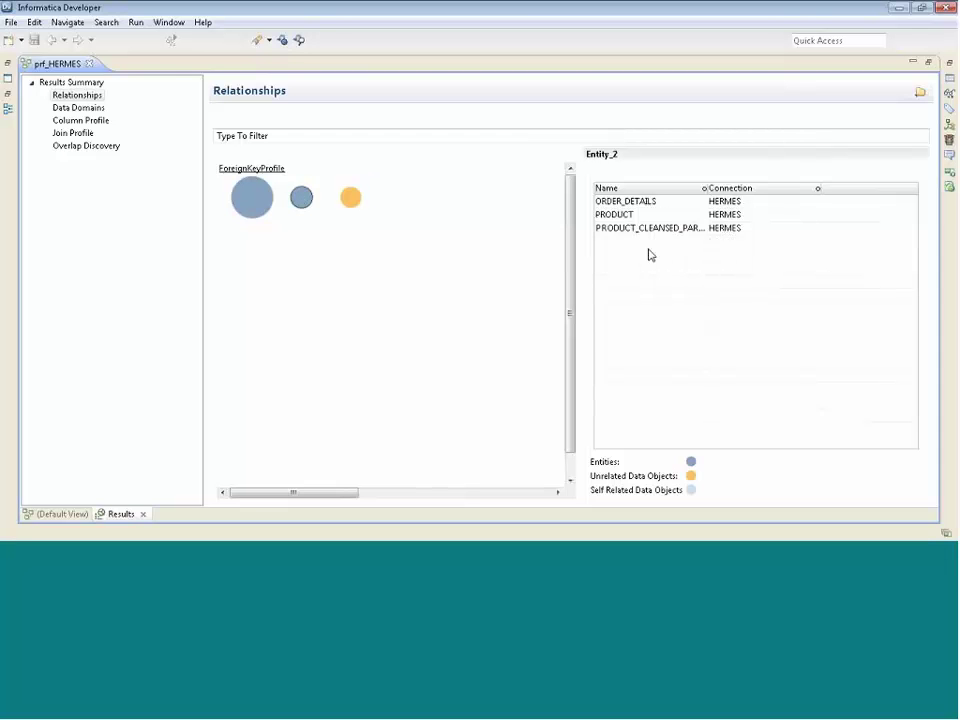
Examine the unrelated data objects in prf_HERMES, and open Entity_1's foreign key relationship diagram in a maximized view.
left_click(342, 201)
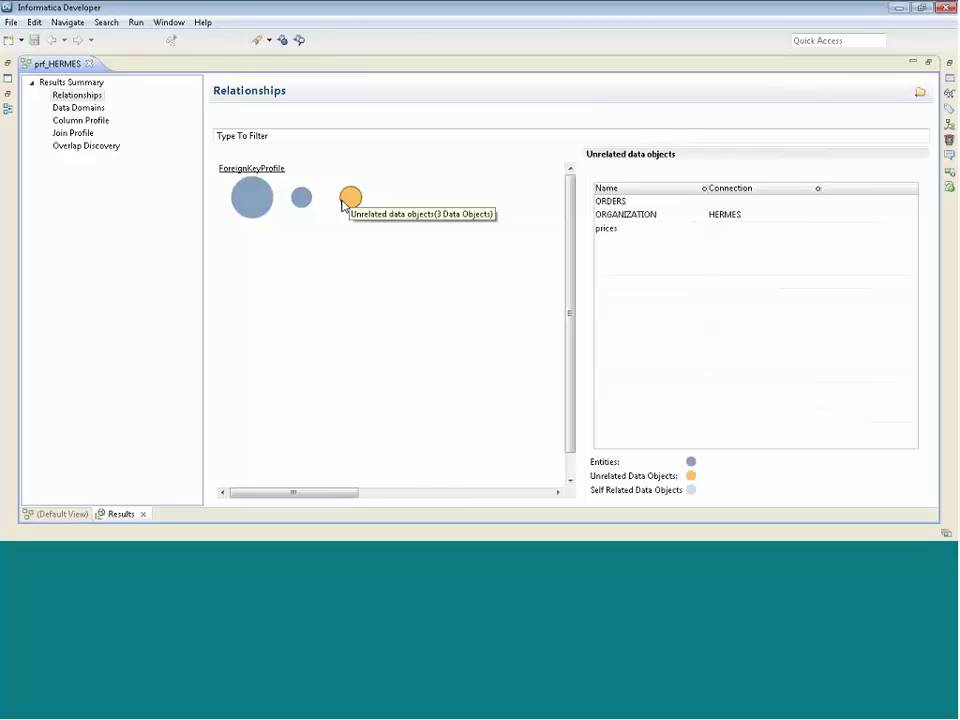
left_click(256, 200)
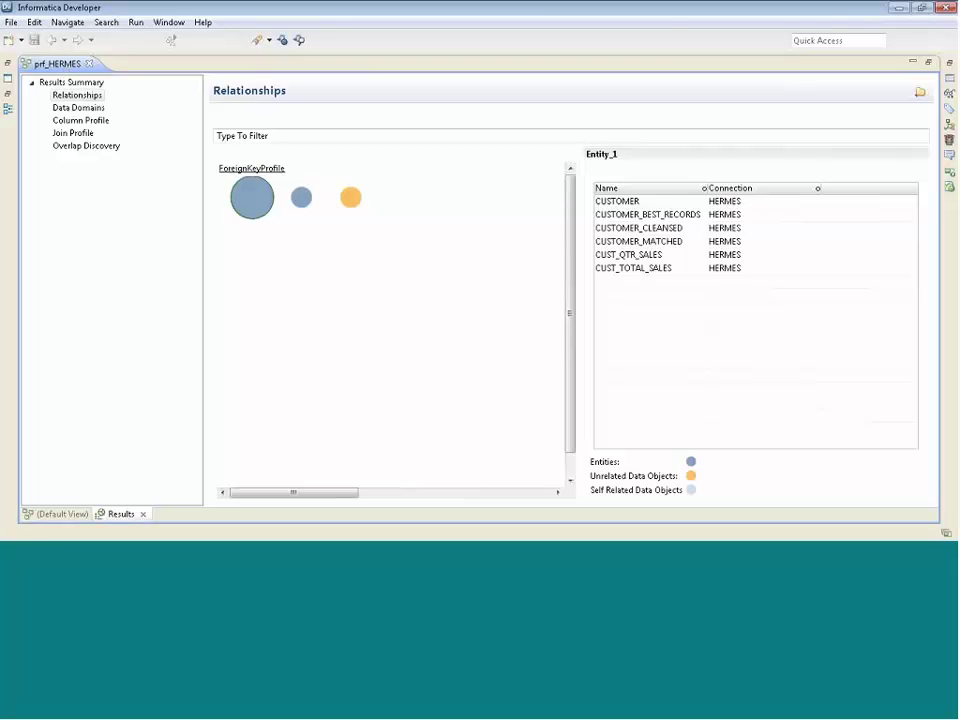
left_click(300, 199)
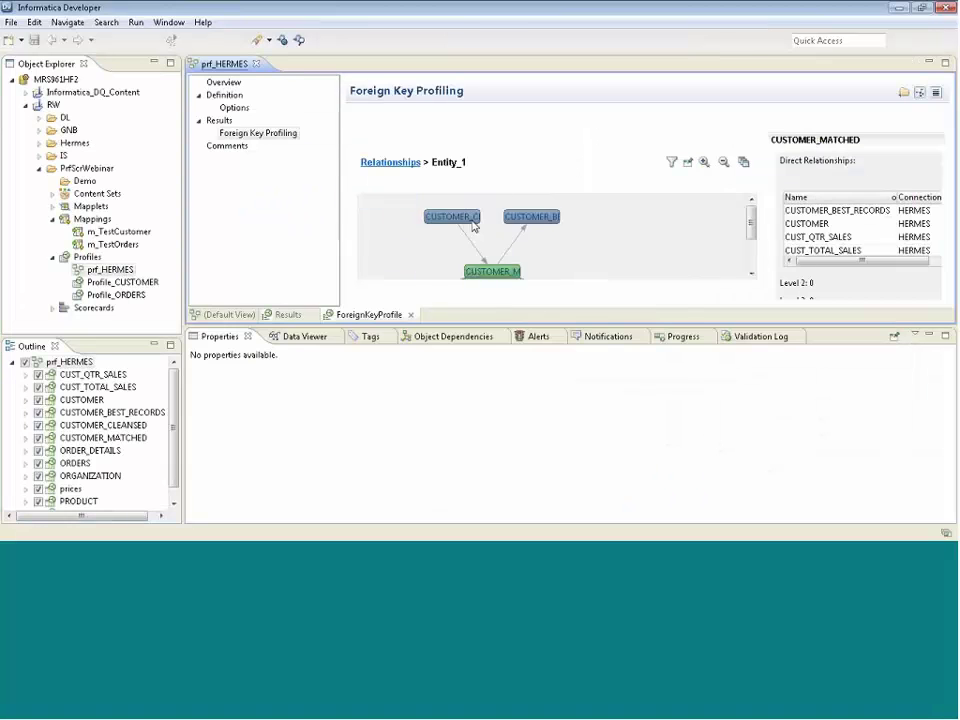
double_click(226, 64)
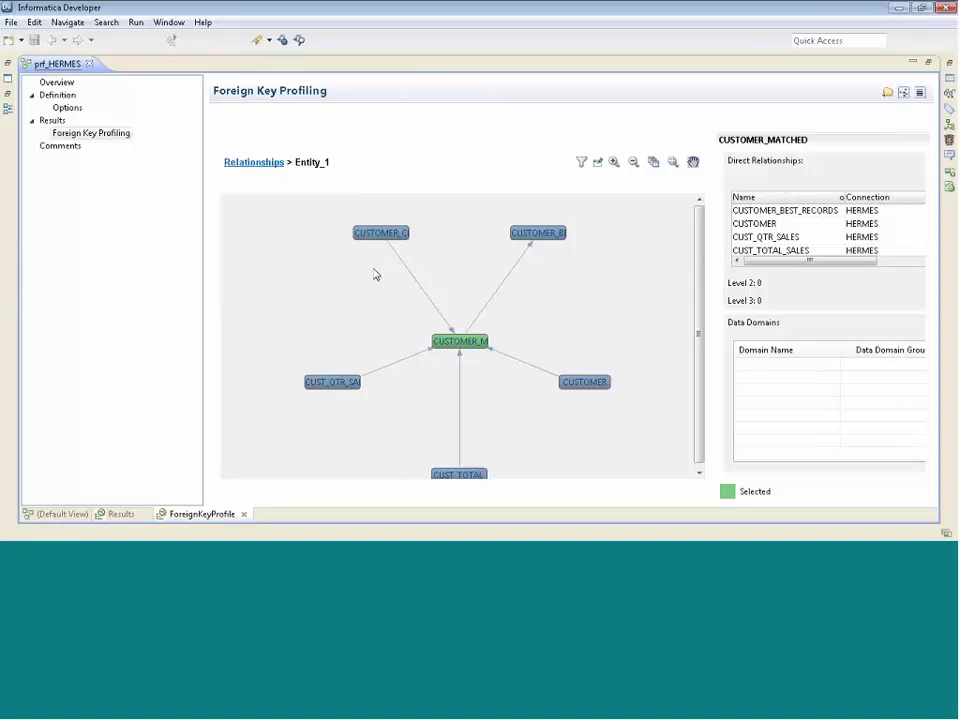
Pin CUSTOMER_BEST_RECORDS and then CUSTOMER as the focus of Entity_1's relationship diagram.
right_click(531, 238)
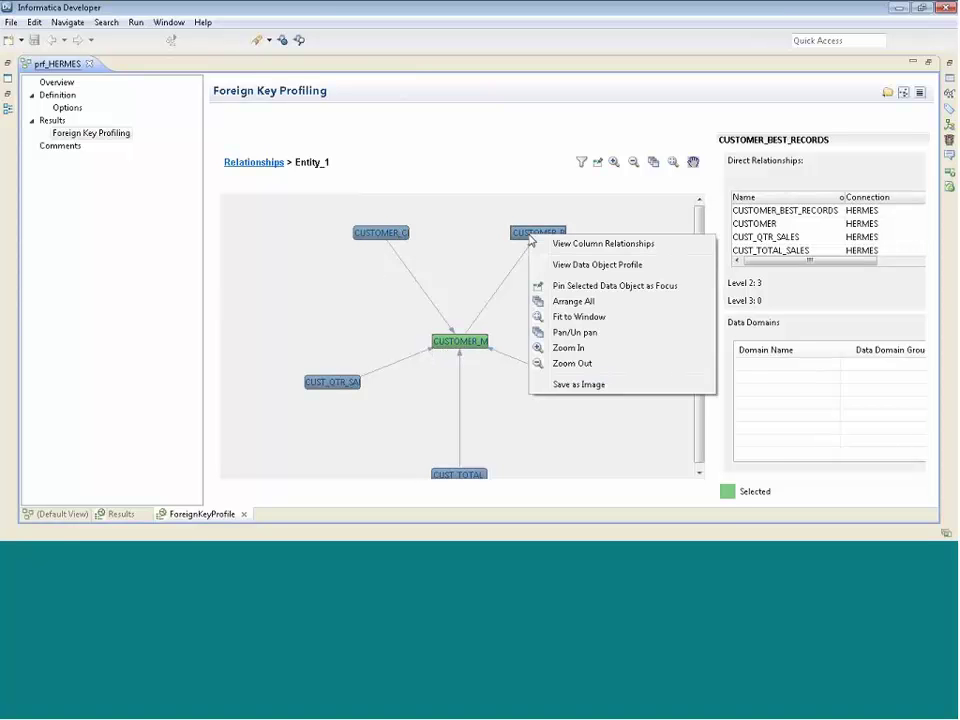
left_click(563, 287)
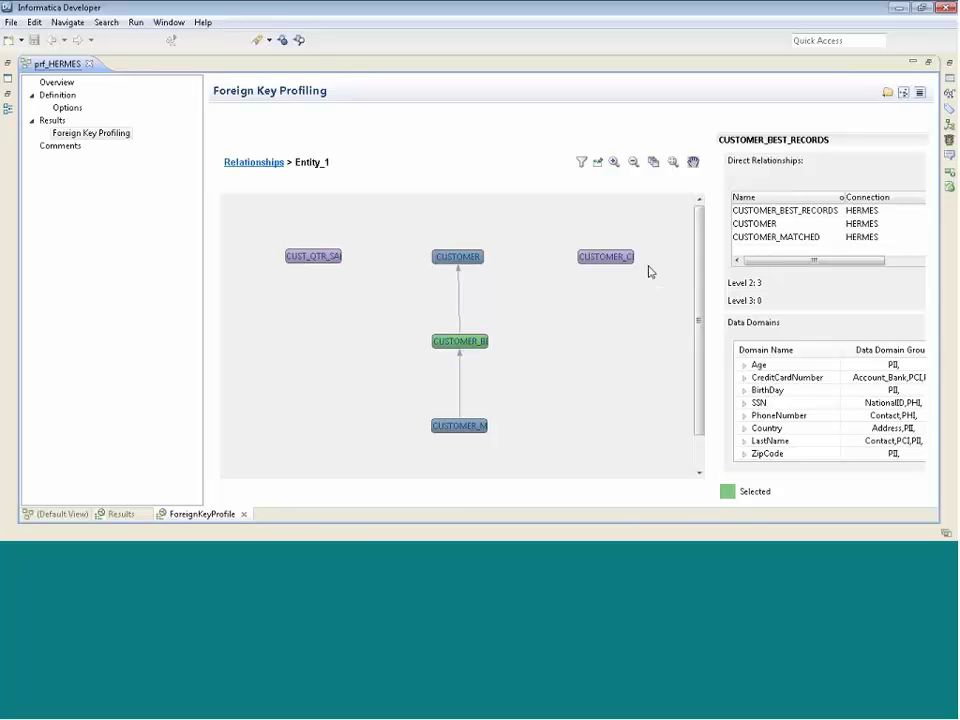
left_click(456, 257)
right_click(456, 257)
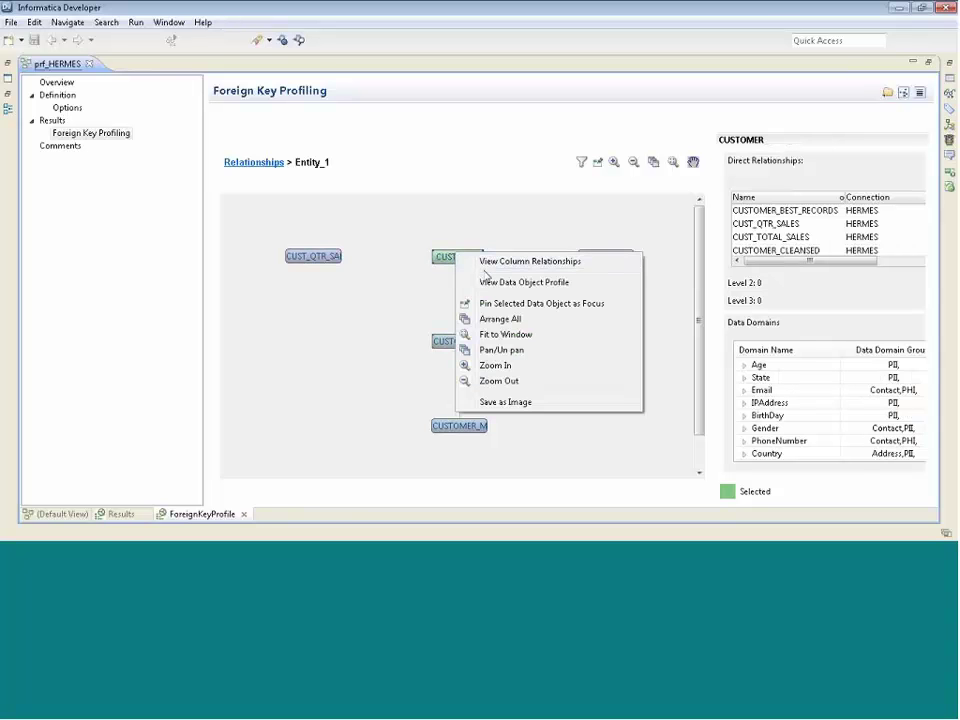
left_click(488, 304)
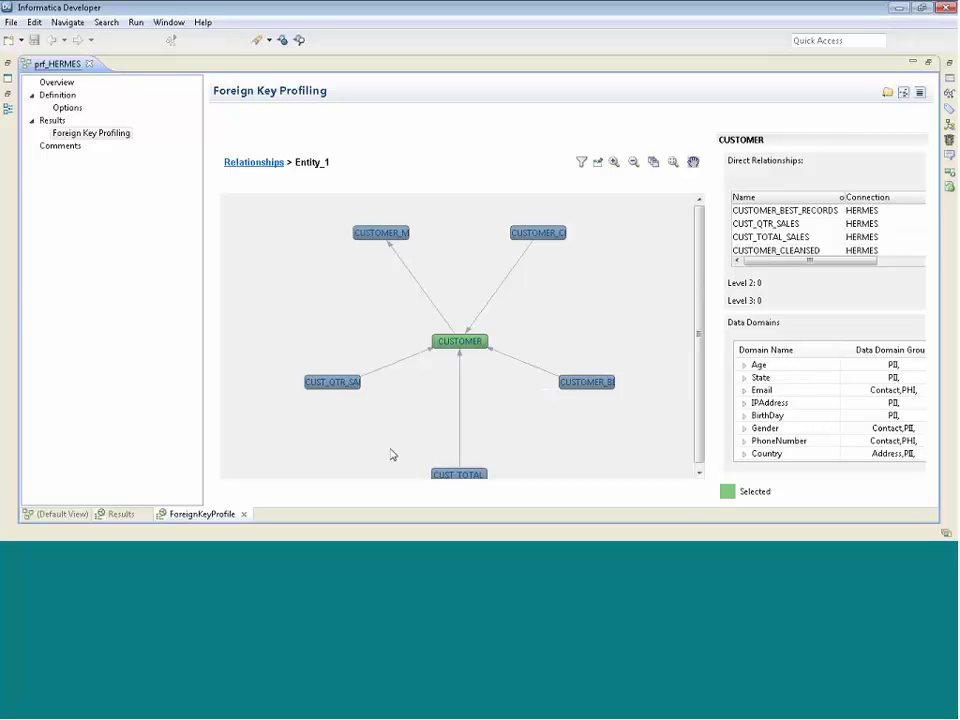
Check the actions offered for a relationship of CUSTOMER, and view the foreign key profile's inference options in the restored view.
right_click(508, 280)
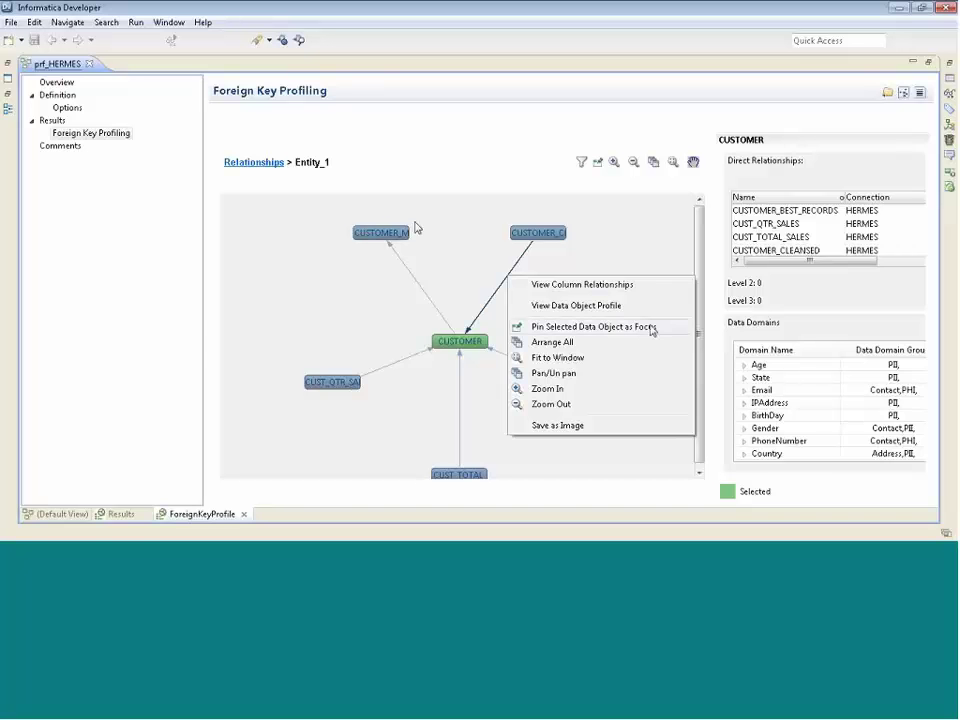
double_click(60, 66)
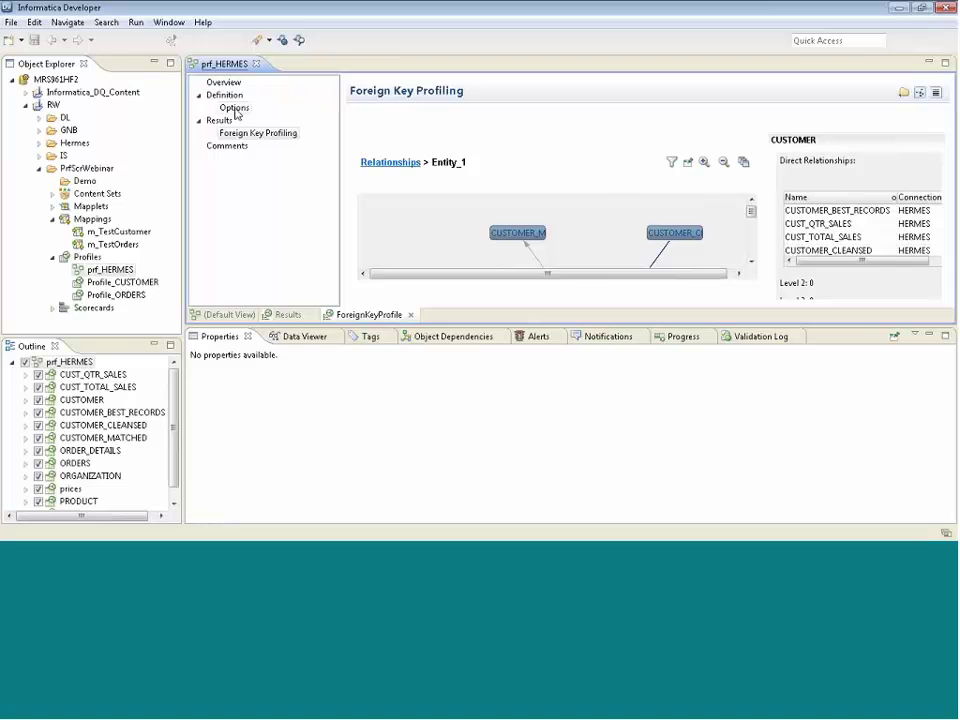
left_click(232, 108)
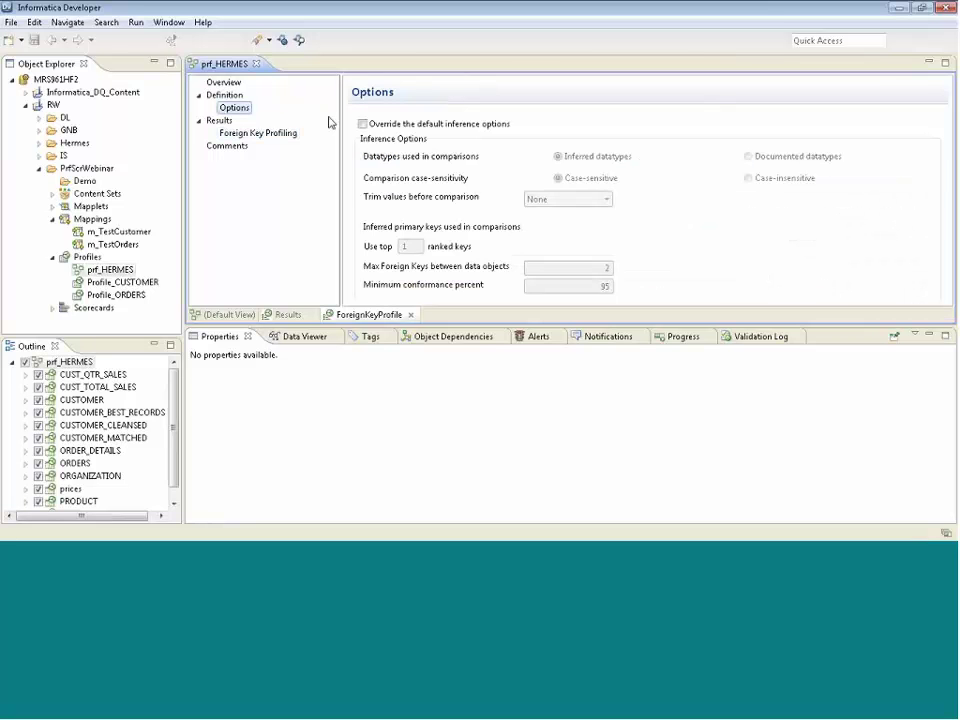
View the columns found for the Country data domain in prf_HERMES's results, maximized and with their full names readable.
left_click(285, 314)
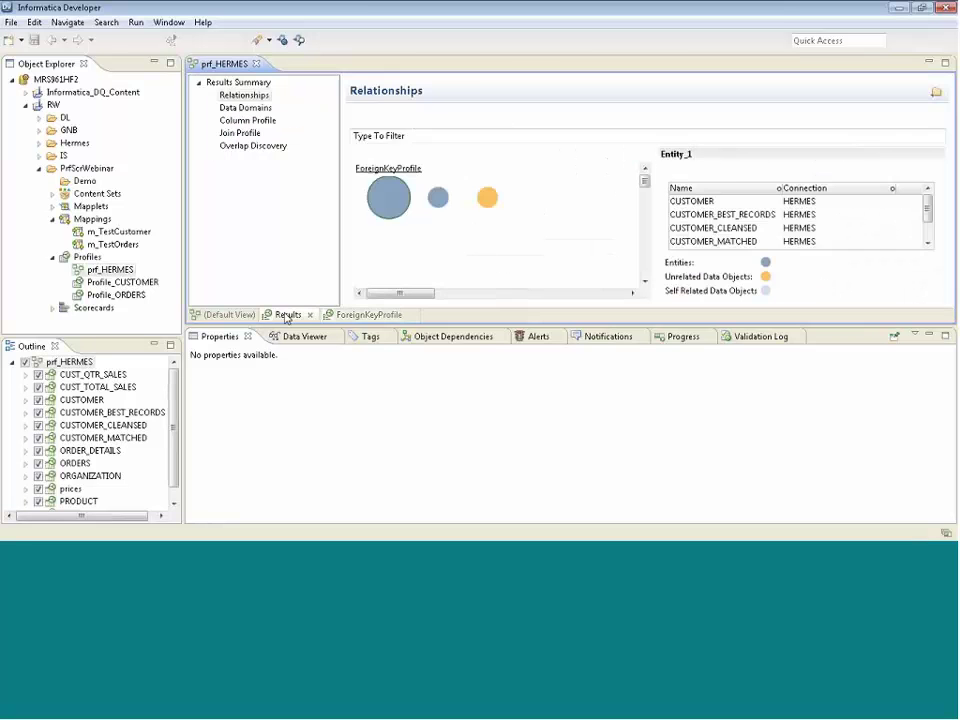
left_click(242, 109)
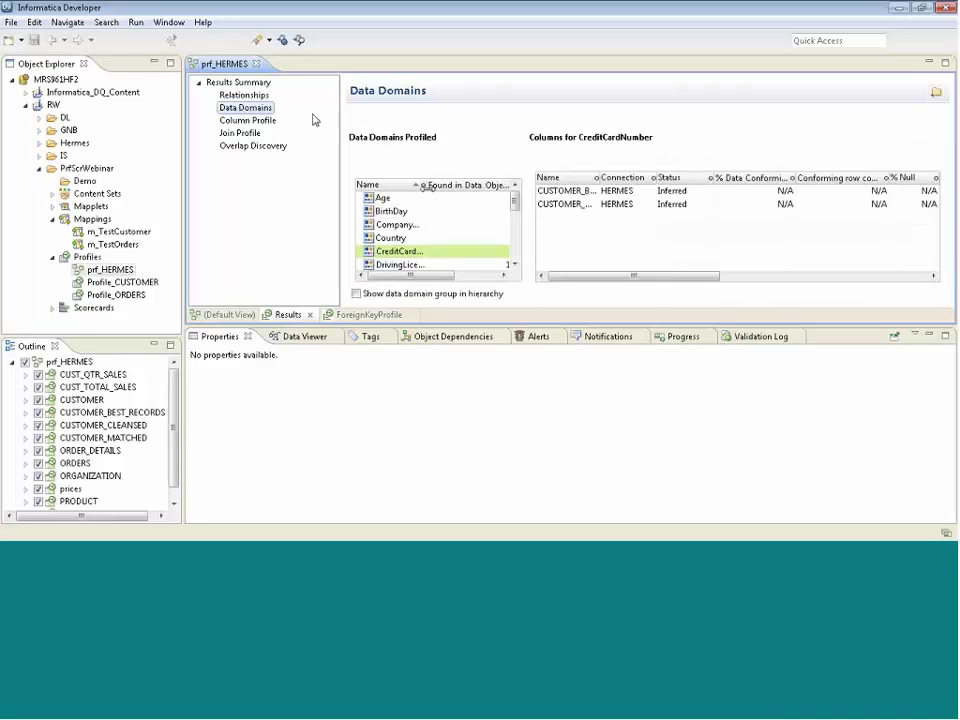
double_click(224, 63)
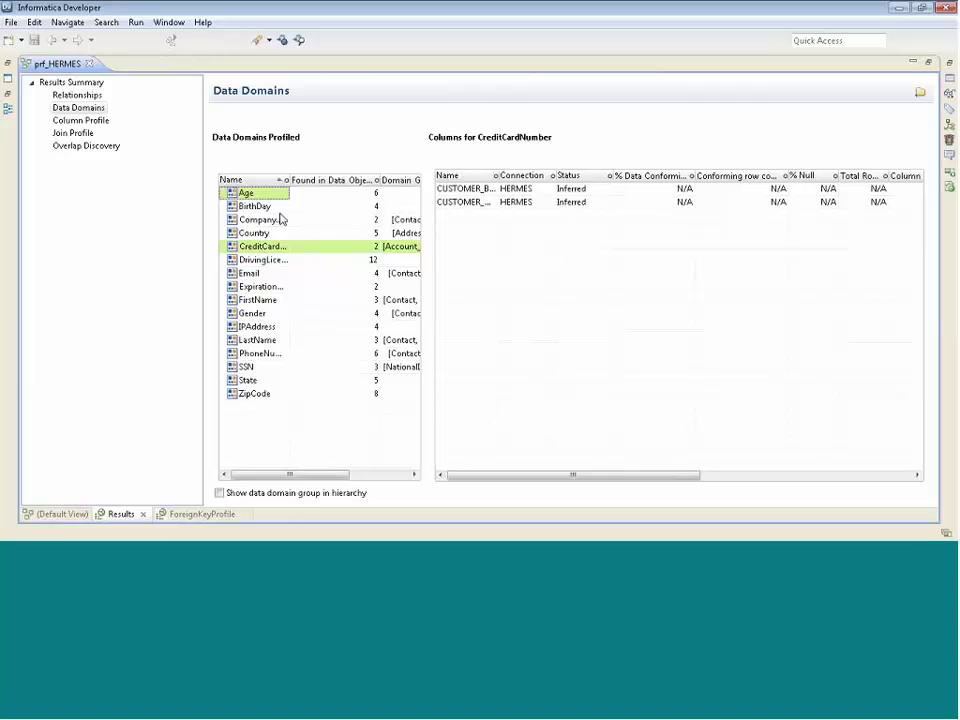
left_click(246, 236)
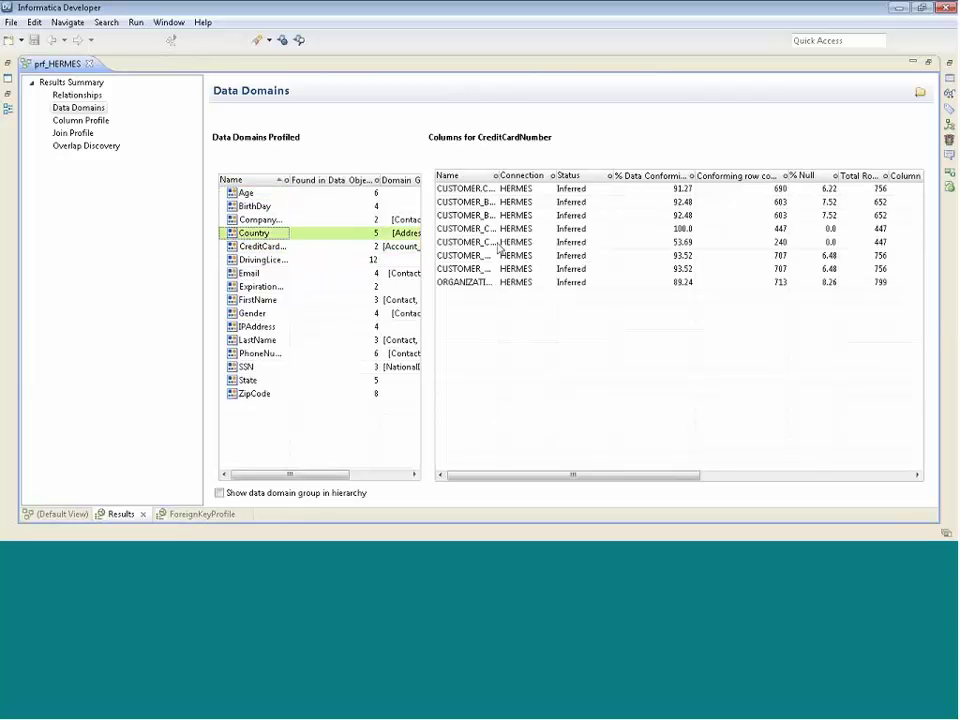
left_click_drag(556, 174, 640, 166)
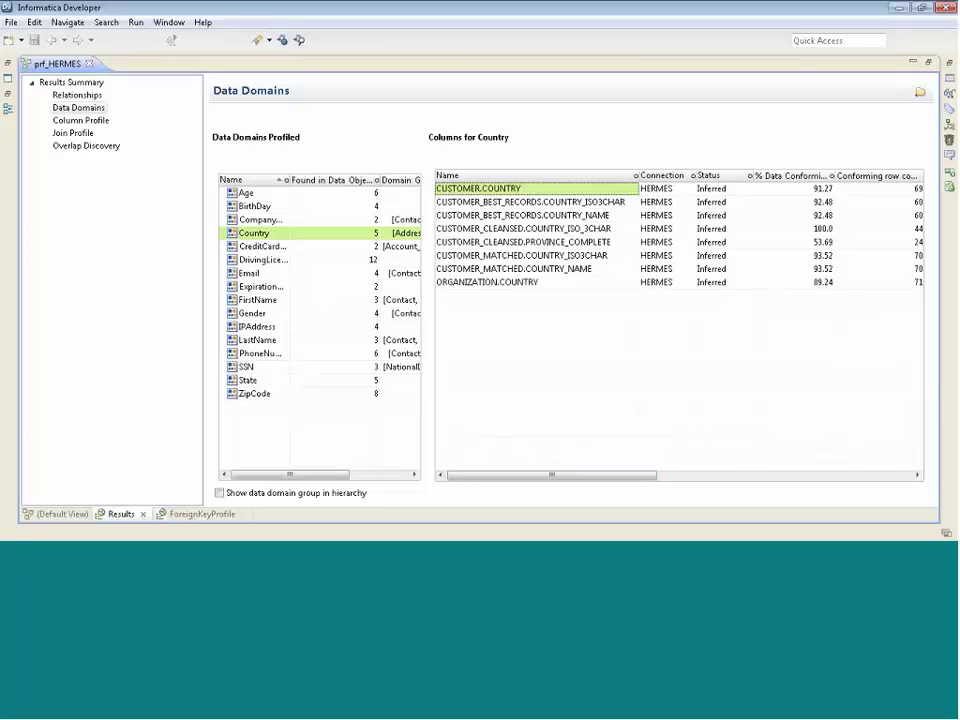
Review the actions available for the inferred Country column CUSTOMER.COUNTRY without applying any, and restore the editor's normal size.
right_click(710, 192)
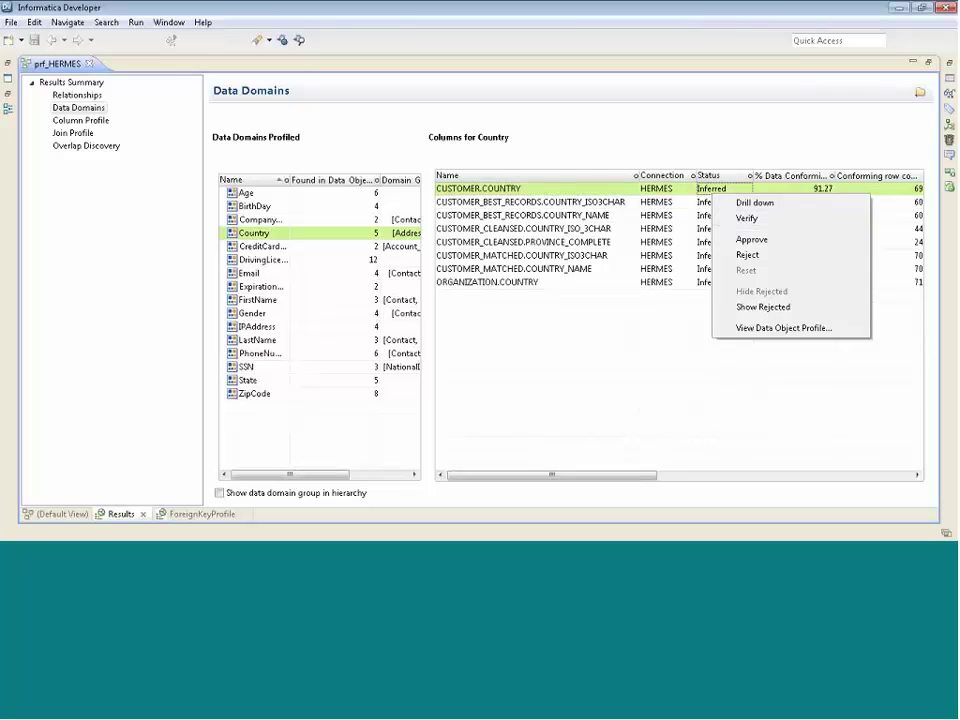
left_click(615, 328)
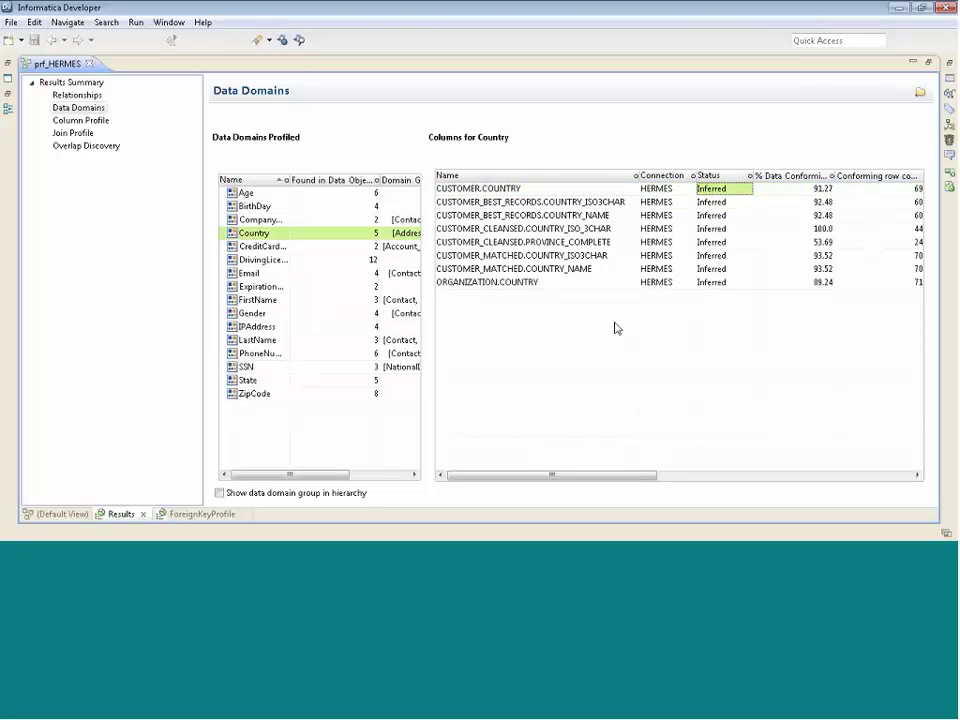
right_click(615, 190)
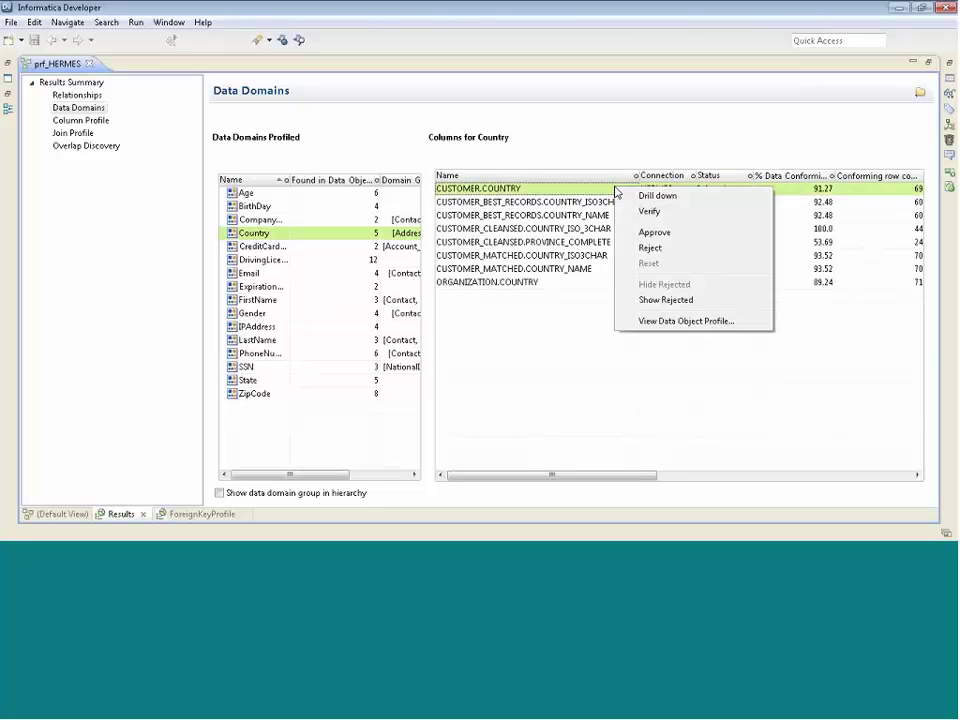
left_click(544, 313)
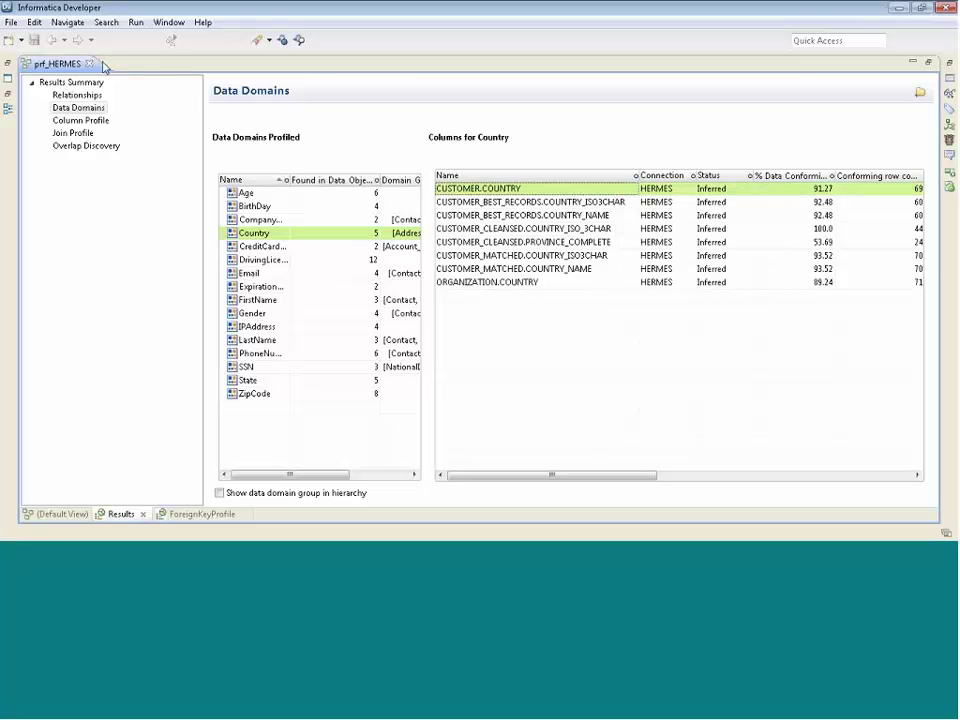
double_click(64, 64)
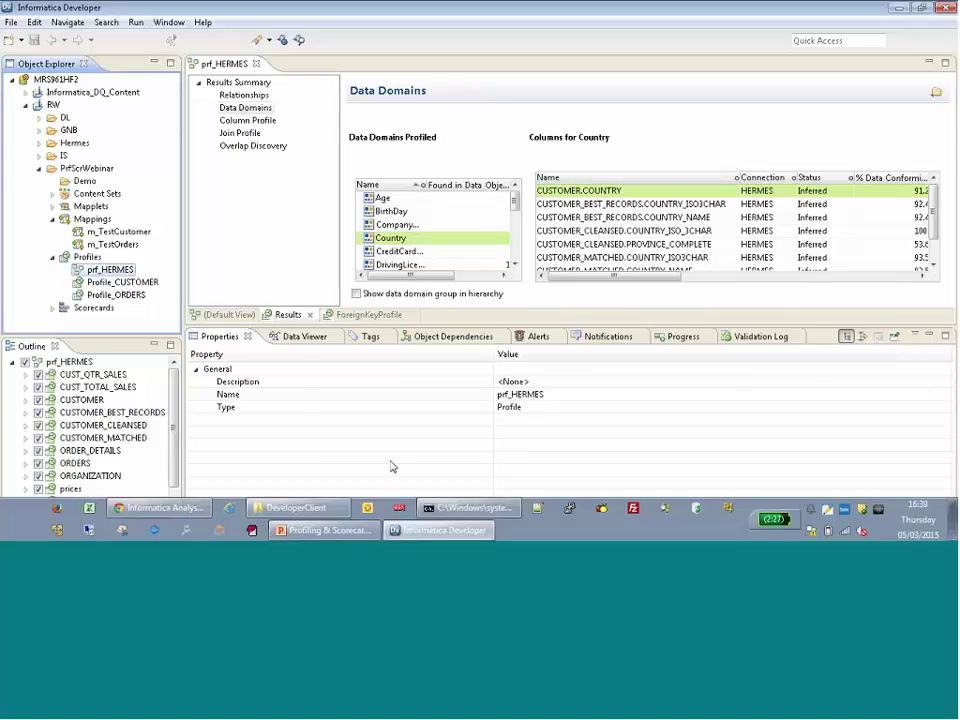
Switch to Informatica Analyst and open the scr_CUSTOMERS scorecard from the library's scorecards to view its metrics.
key("super")
left_click(196, 511)
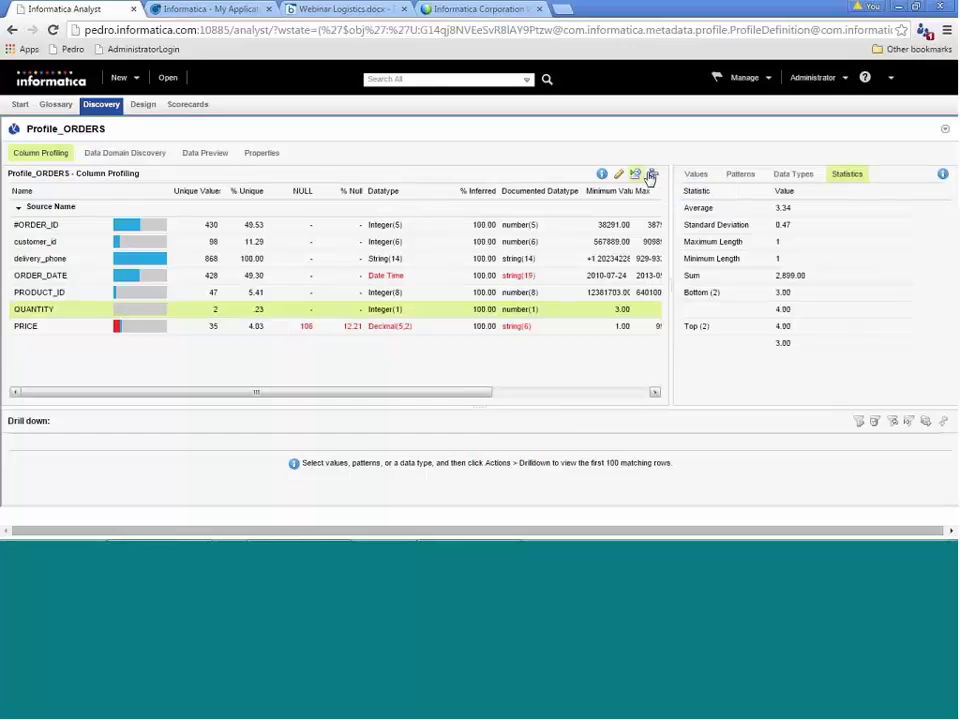
left_click(170, 80)
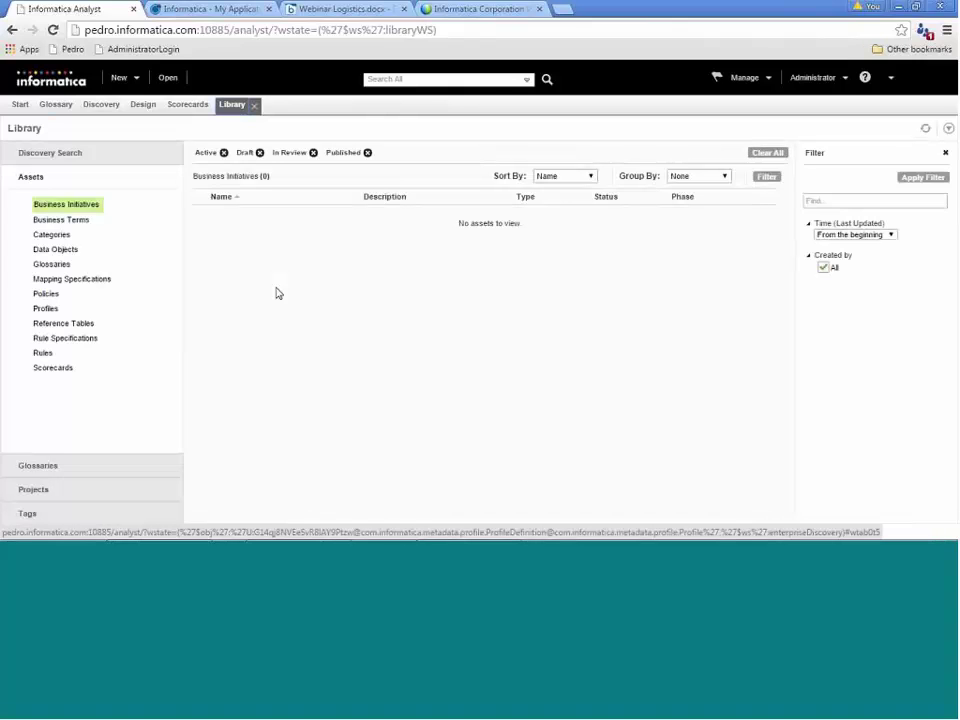
left_click(50, 370)
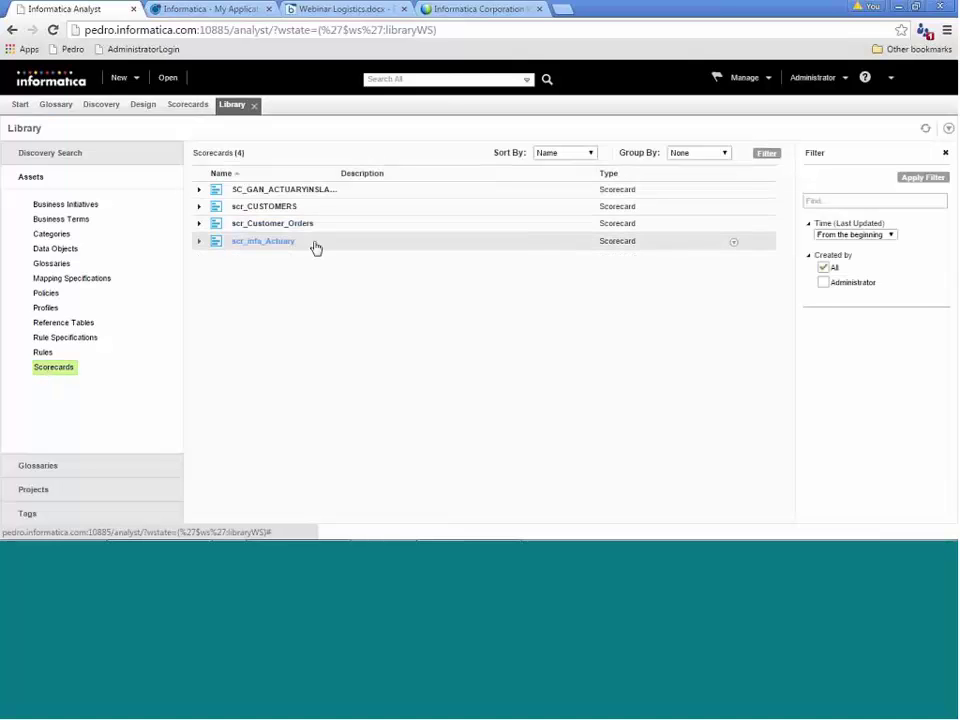
left_click(270, 209)
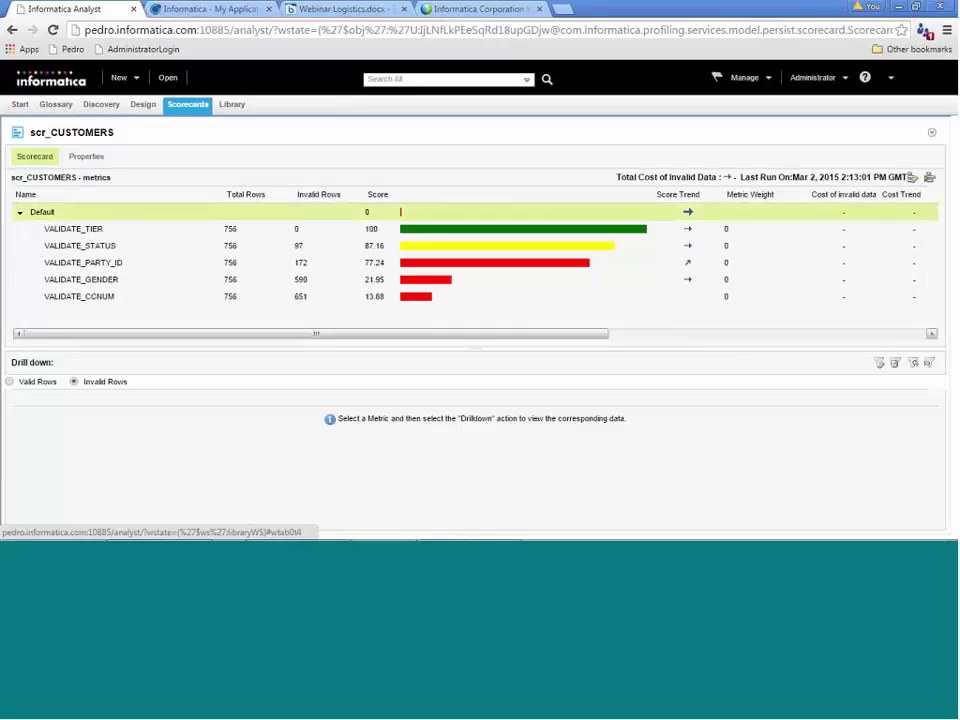
left_click(62, 246)
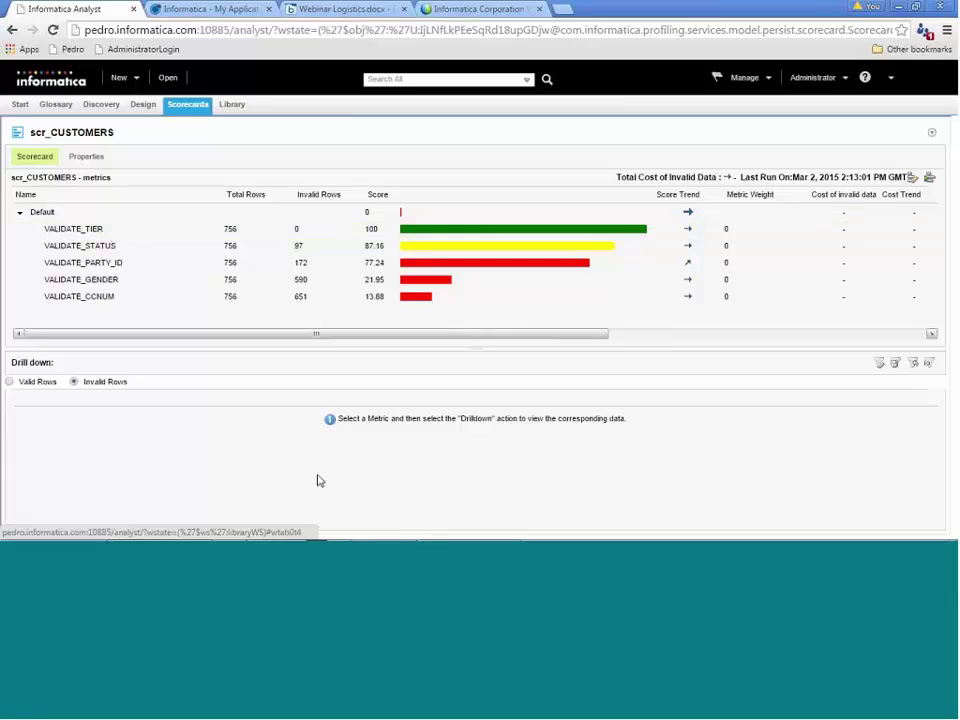
Switch to Informatica Developer and open the rule_ValidateTier mapplet in the PrfScrWebinar project folder.
mouse_move(364, 538)
left_click(432, 530)
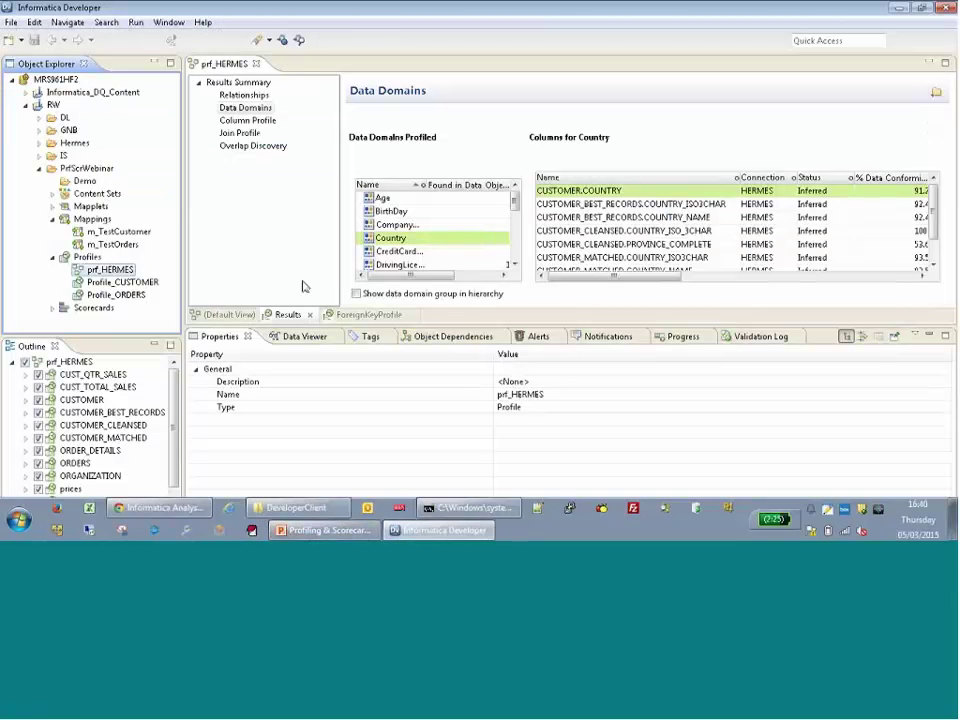
left_click(53, 206)
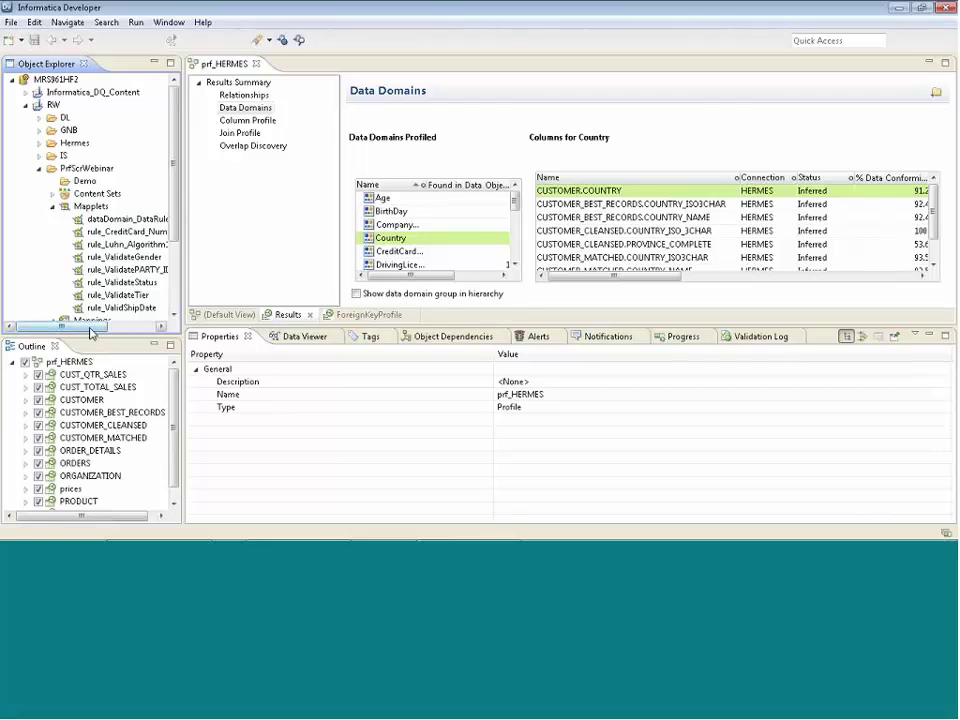
left_click_drag(89, 327, 107, 328)
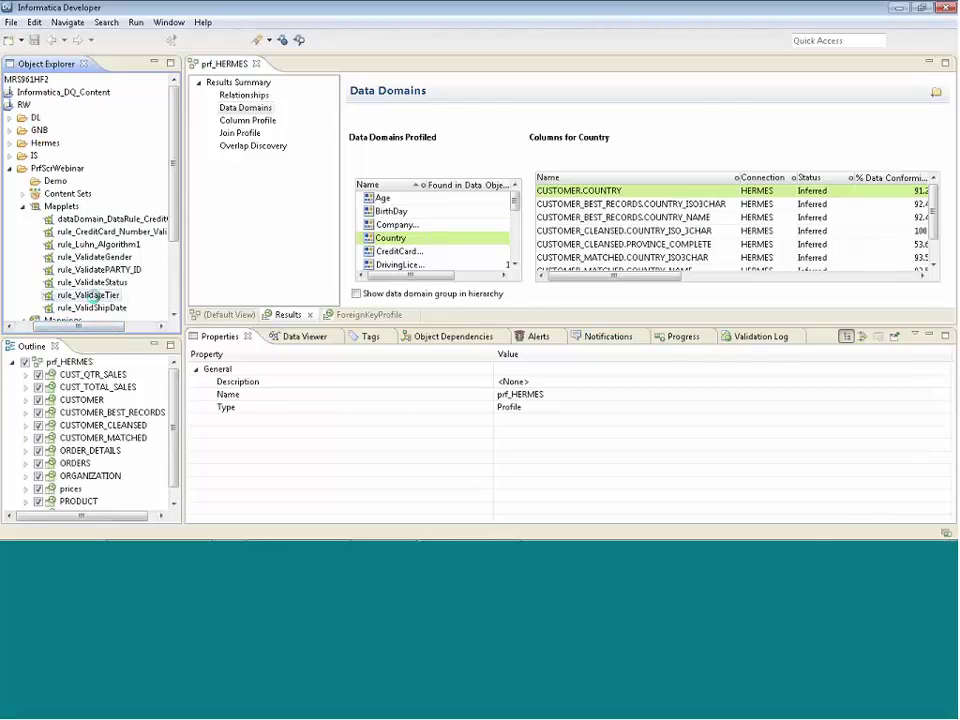
double_click(88, 295)
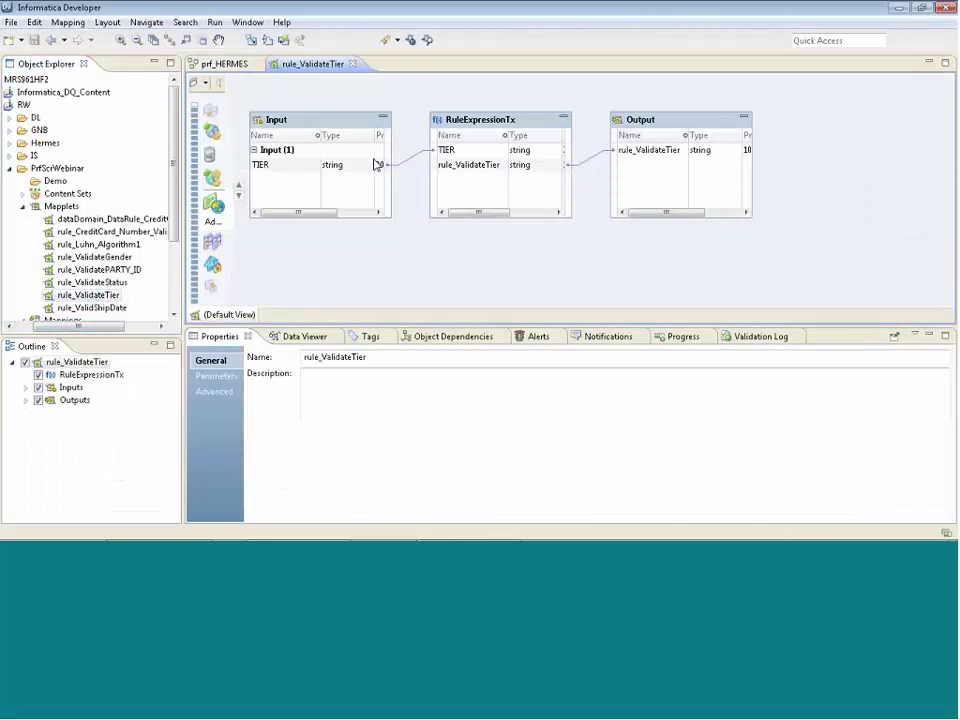
Inspect the expression of RuleExpressionTx's rule_ValidateTier output port, and close it without changes.
left_click(514, 120)
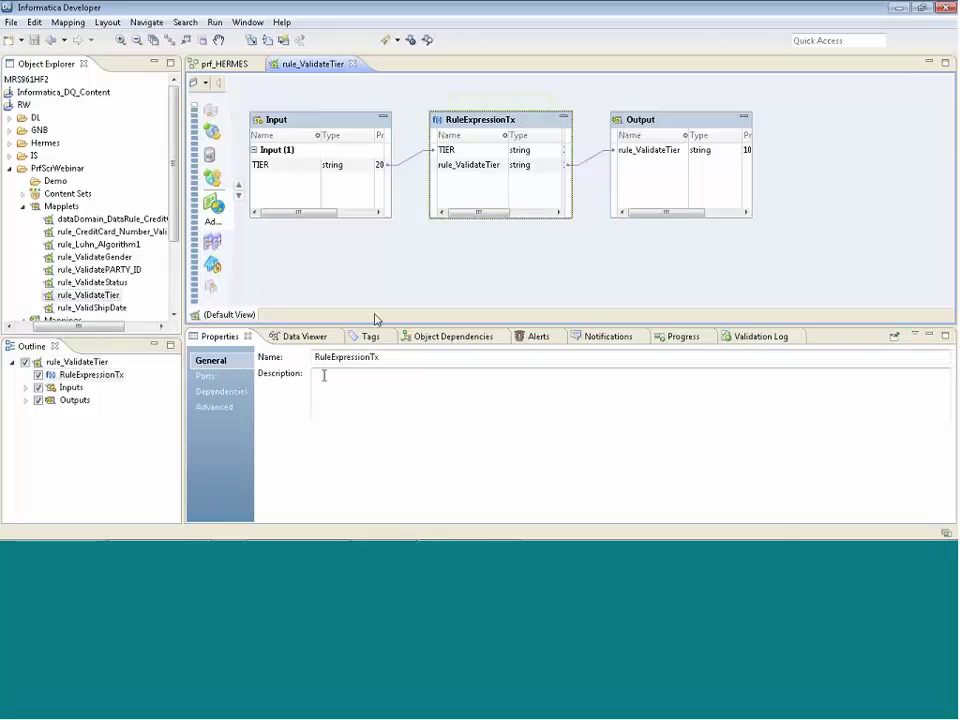
left_click(212, 376)
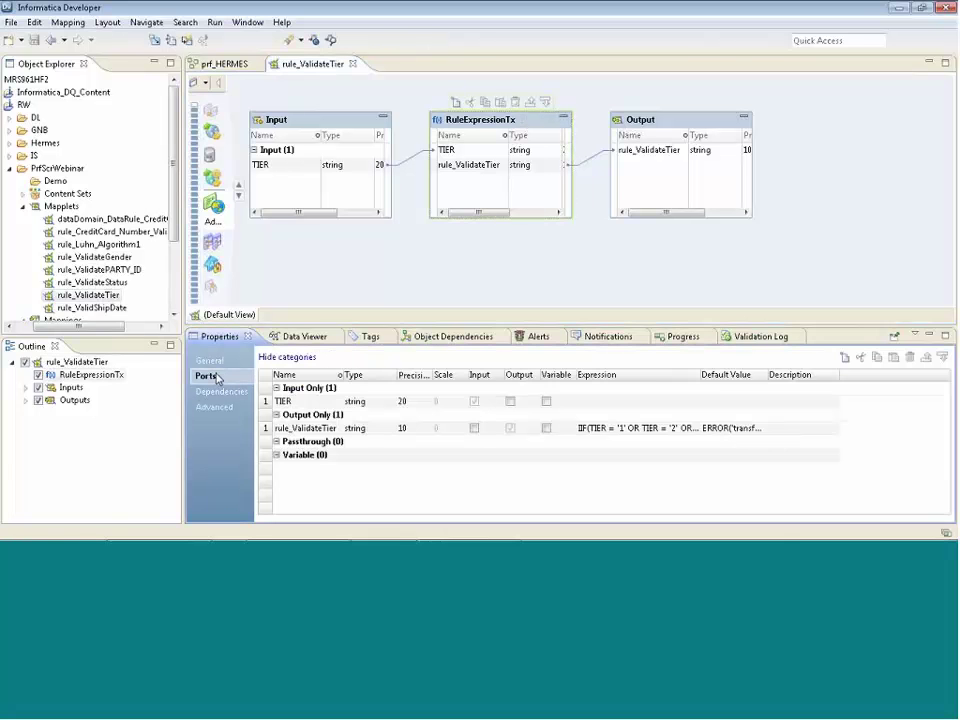
left_click(690, 428)
left_click(695, 428)
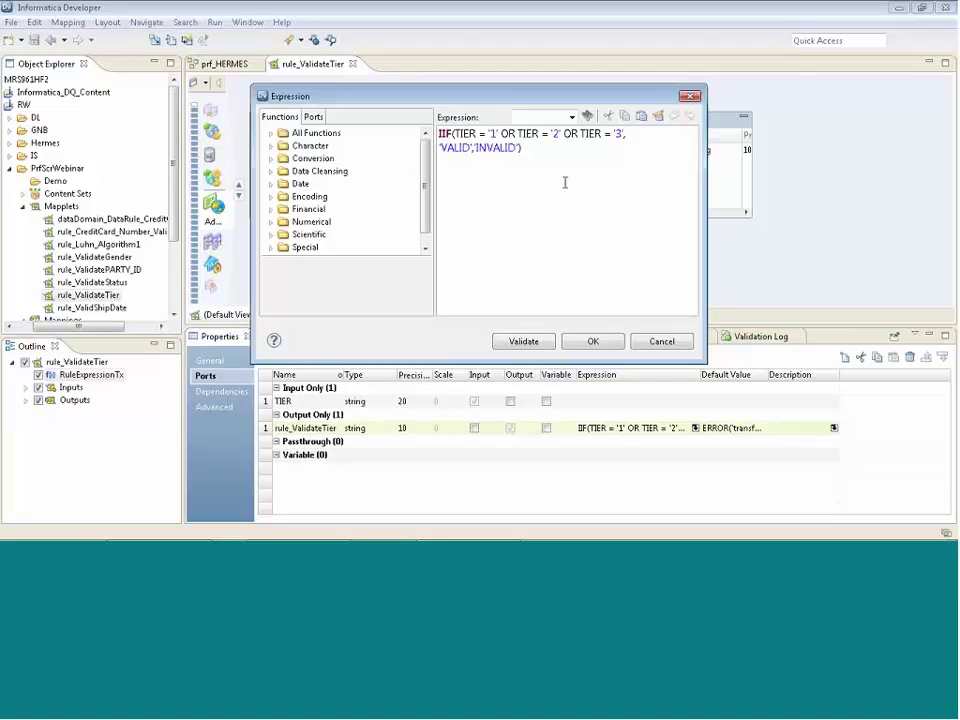
left_click(652, 343)
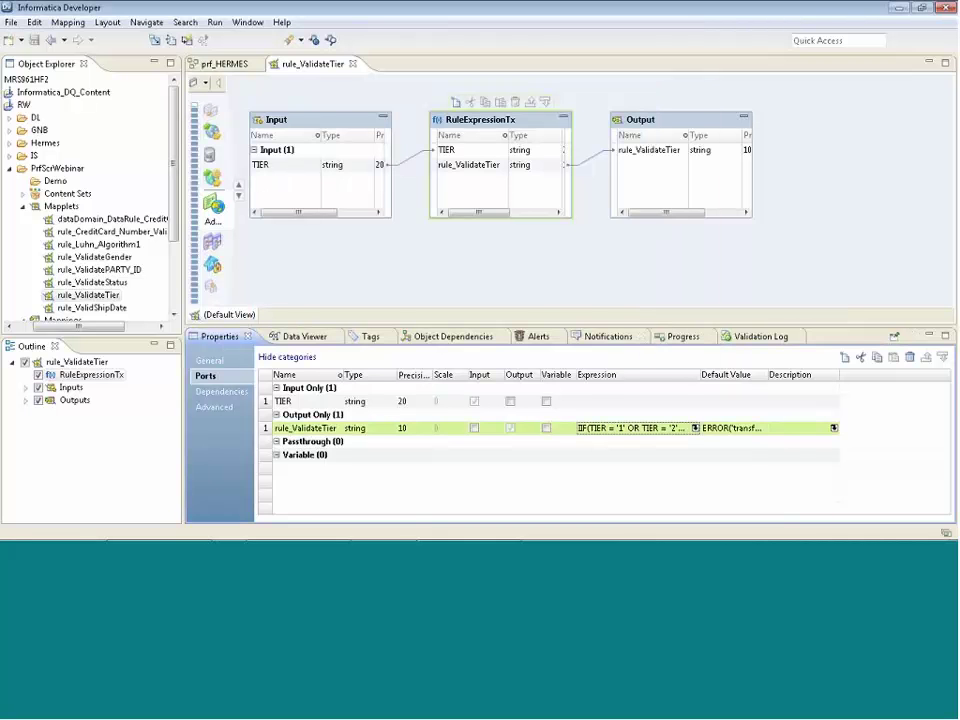
mouse_move(432, 539)
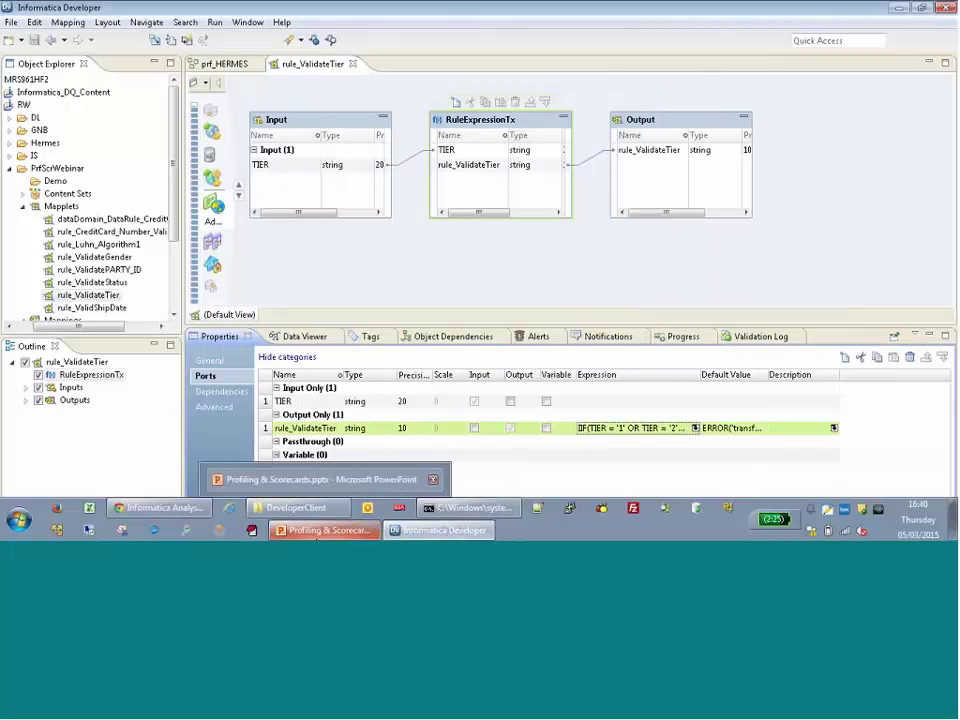
Switch to Informatica Analyst, view the trend chart of the VALIDATE_TIER metric in scr_CUSTOMERS, and close it.
left_click(372, 530)
left_click(392, 530)
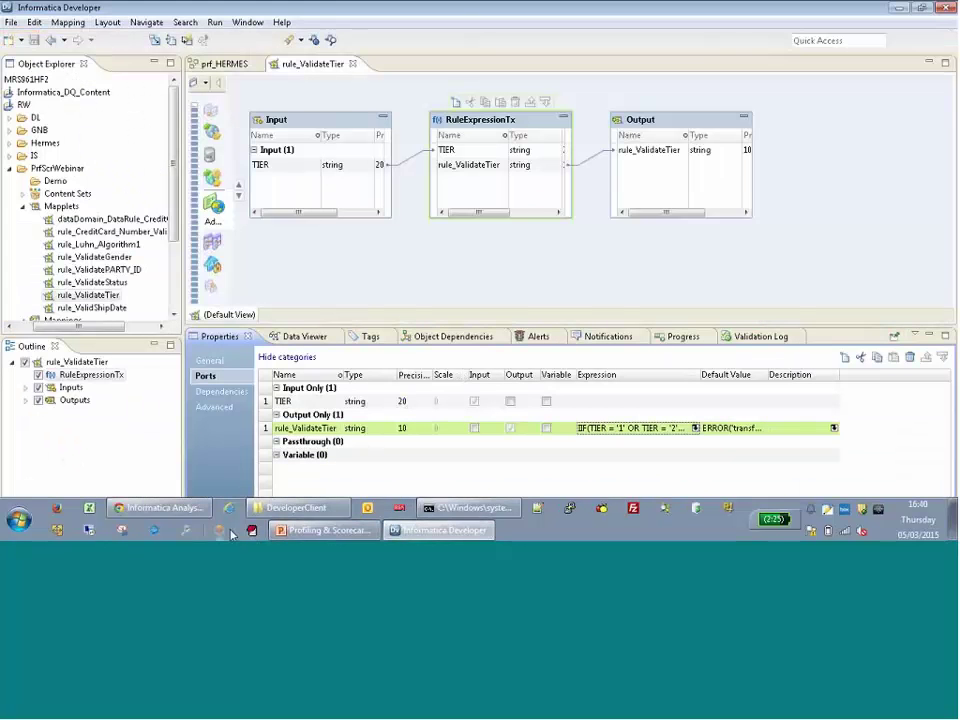
left_click(197, 509)
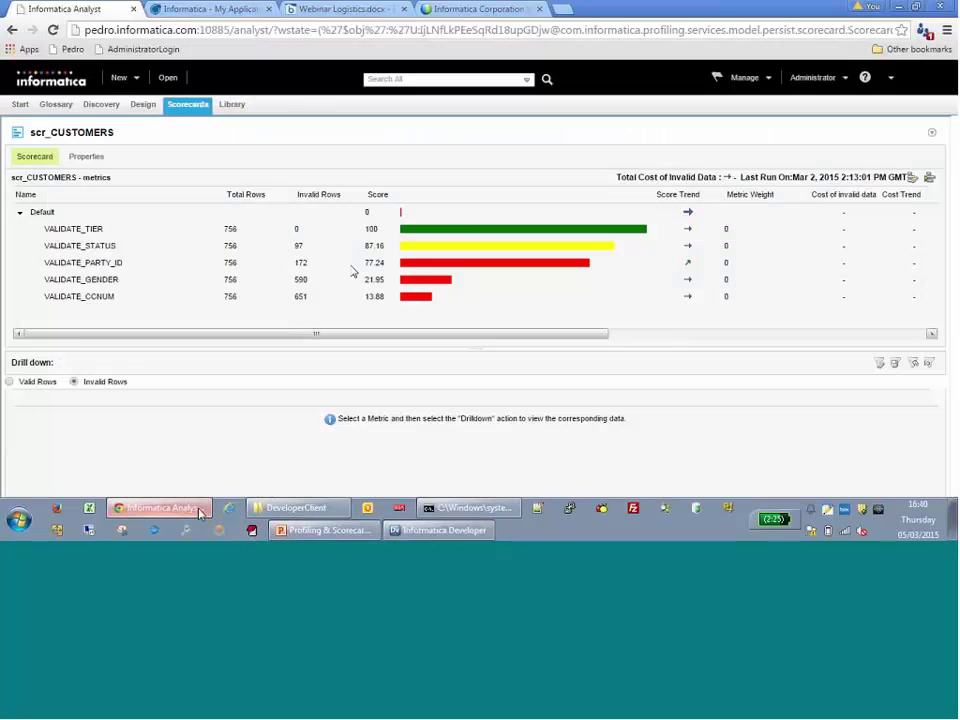
right_click(339, 231)
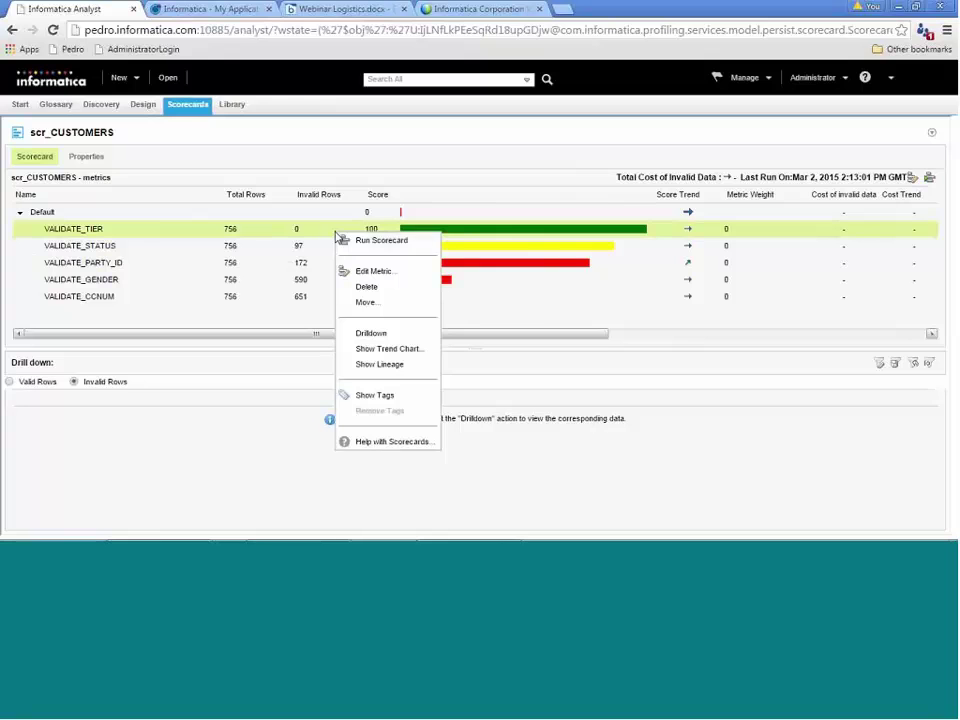
mouse_move(374, 275)
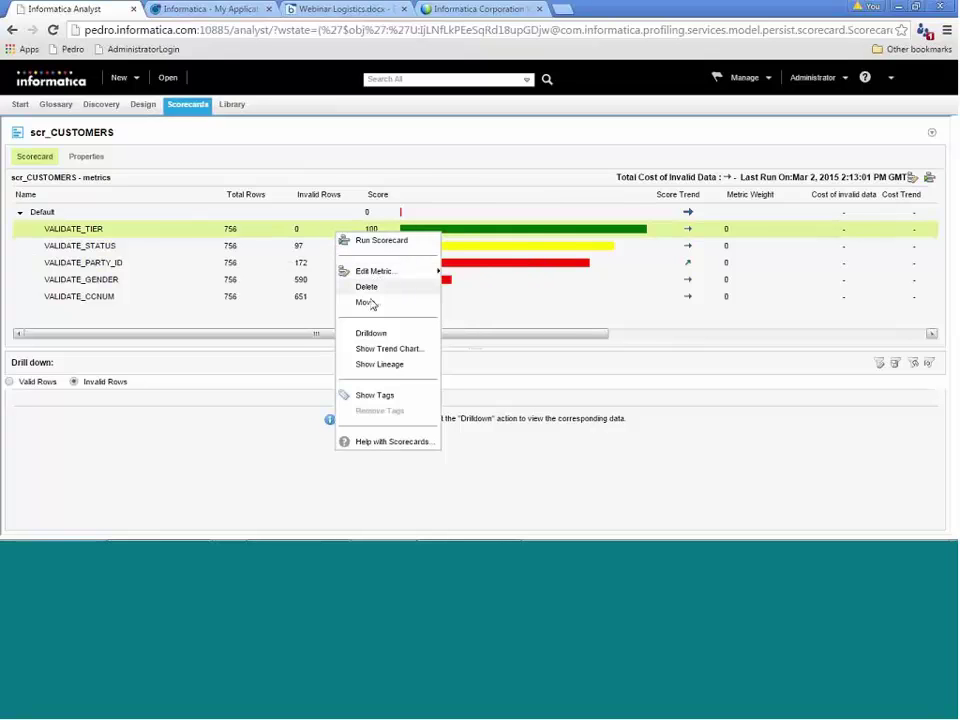
left_click(377, 354)
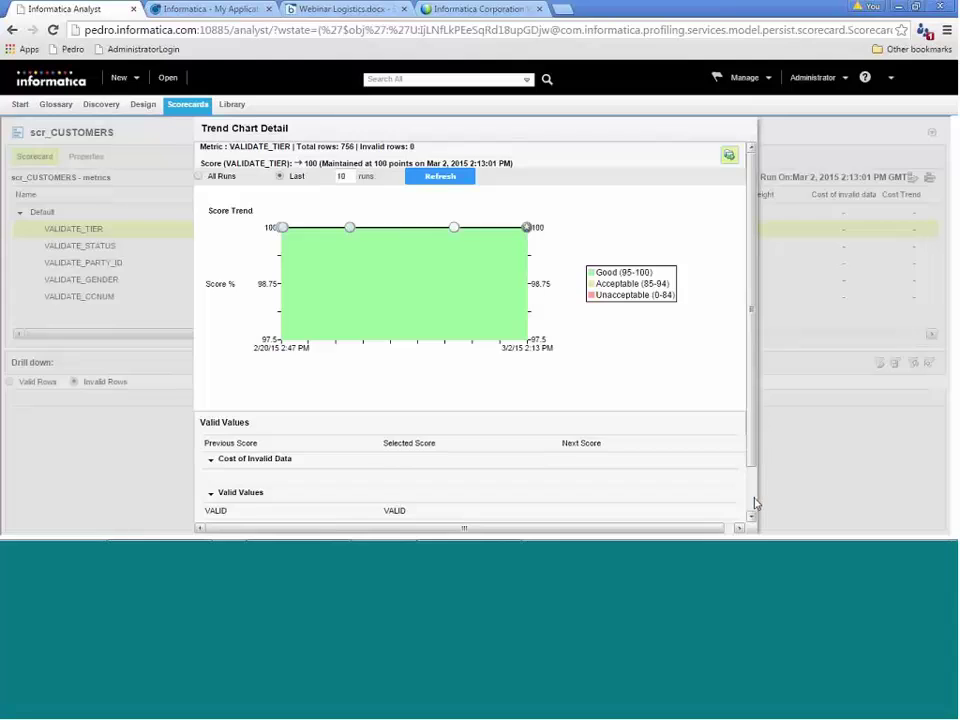
scroll(754, 504, "down", 2)
left_click(722, 508)
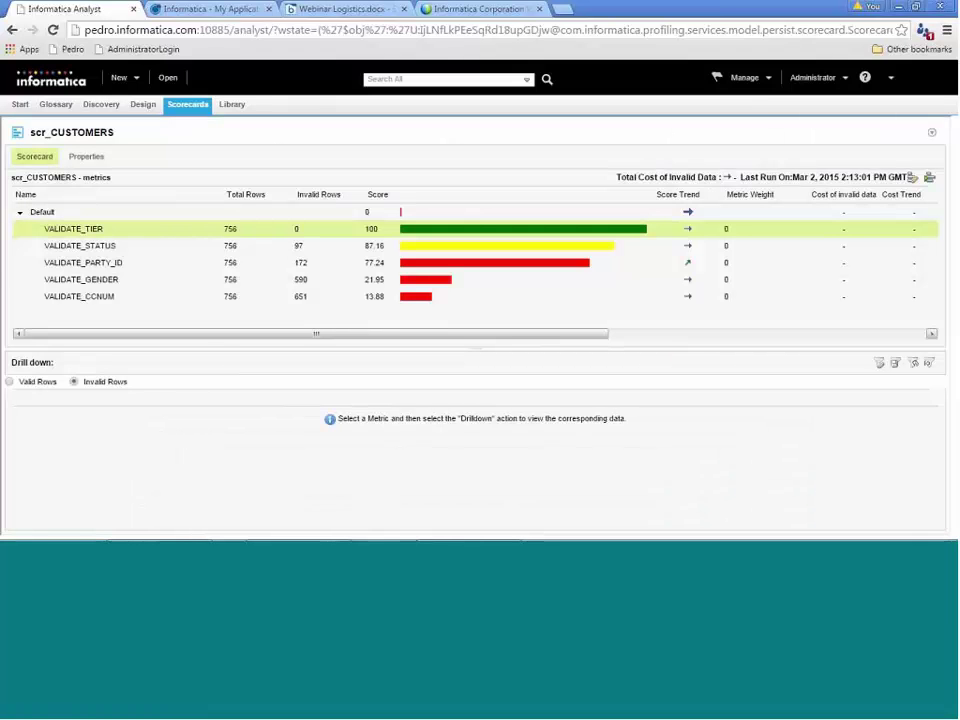
View the trend chart of the VALIDATE_PARTY_ID metric, inspect an earlier run's score point, and close the chart.
right_click(110, 268)
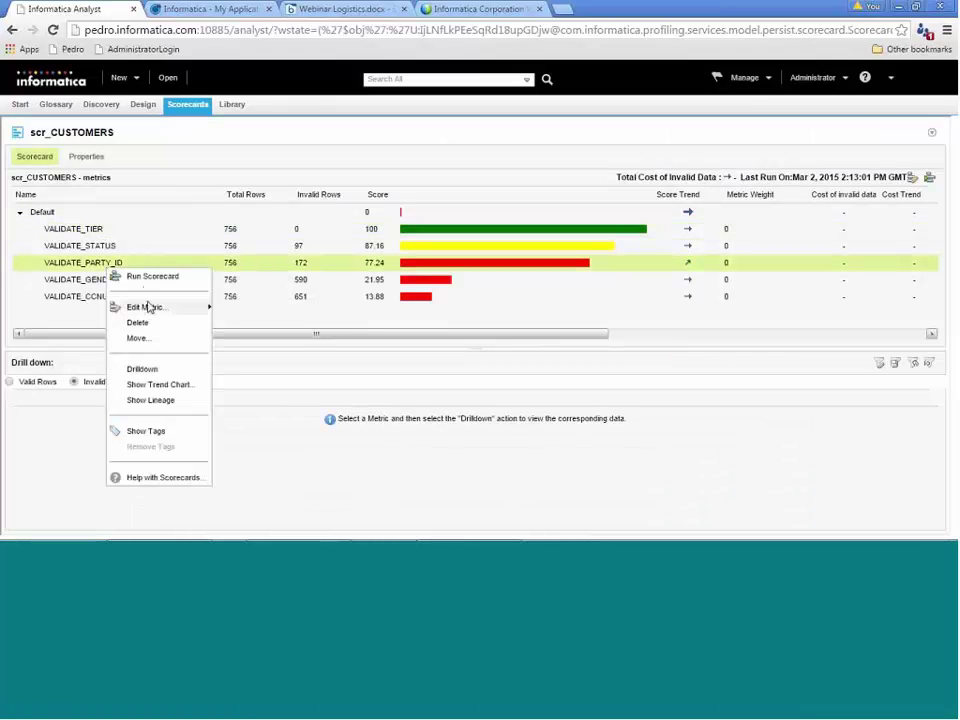
left_click(472, 300)
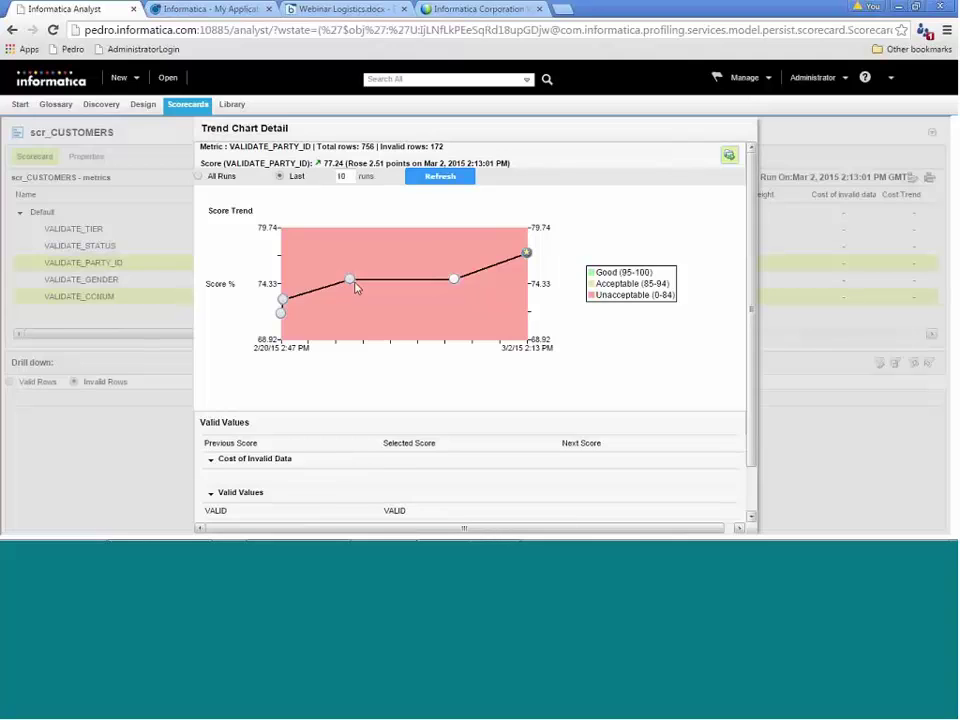
left_click(352, 282)
scroll(748, 505, "down", 2)
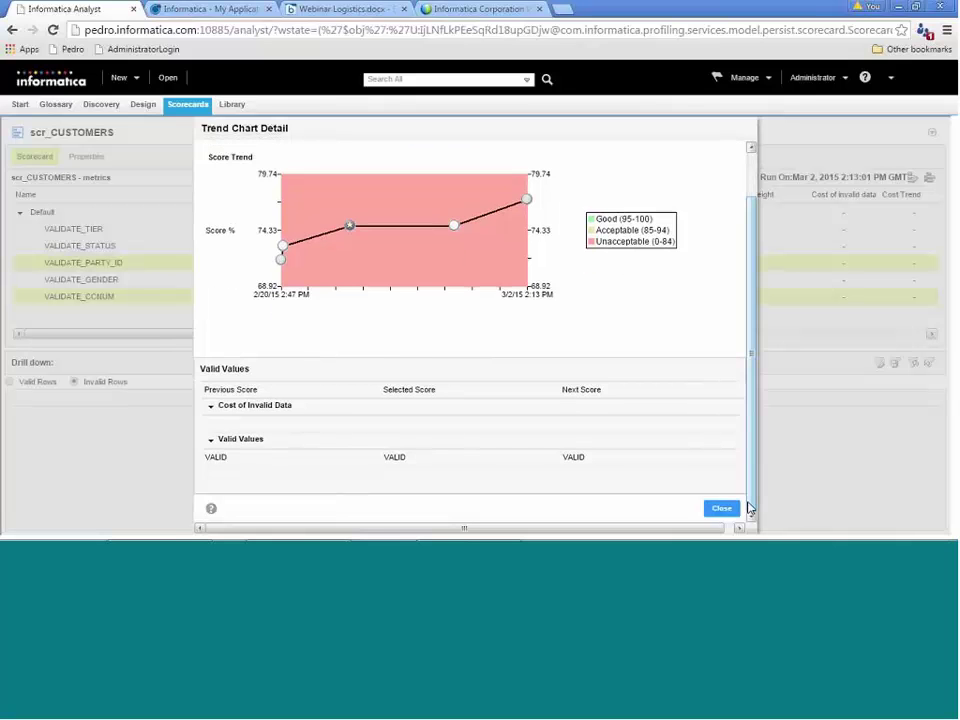
left_click(721, 508)
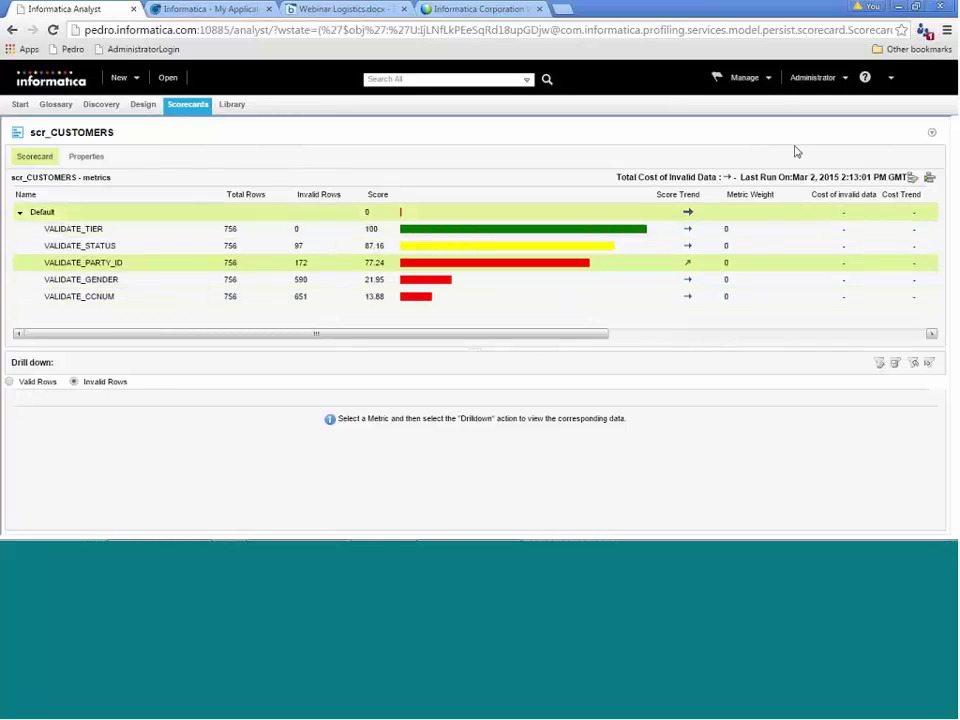
Set the VALIDATE_PARTY_ID thresholds to Good from 80% and Unacceptable up to 70%, then save and run the scorecard.
left_click(911, 180)
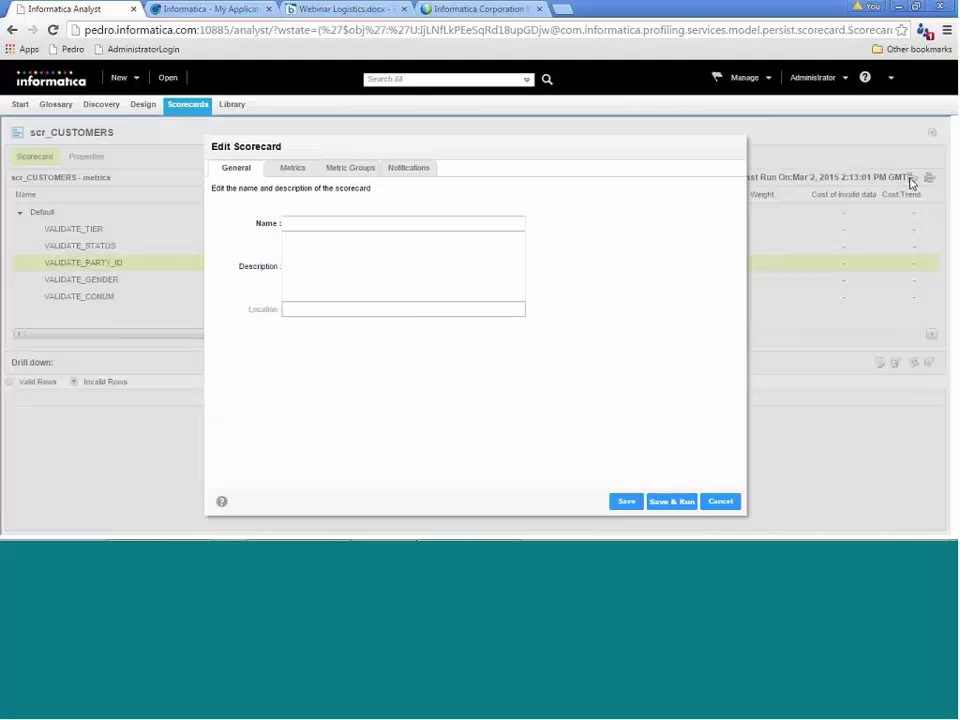
left_click(296, 172)
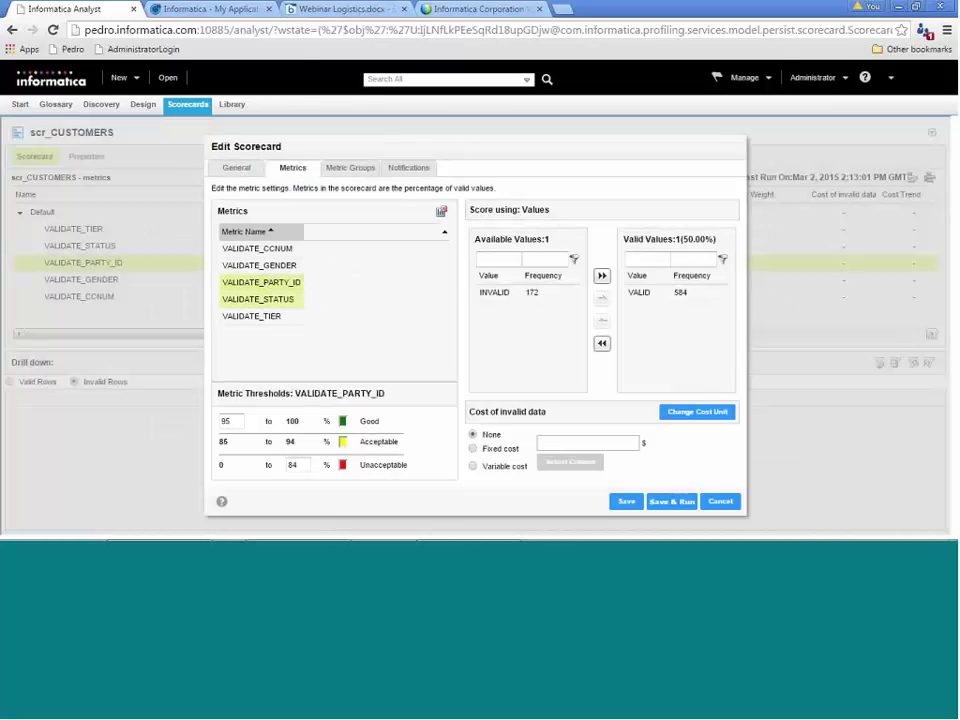
left_click_drag(236, 421, 216, 421)
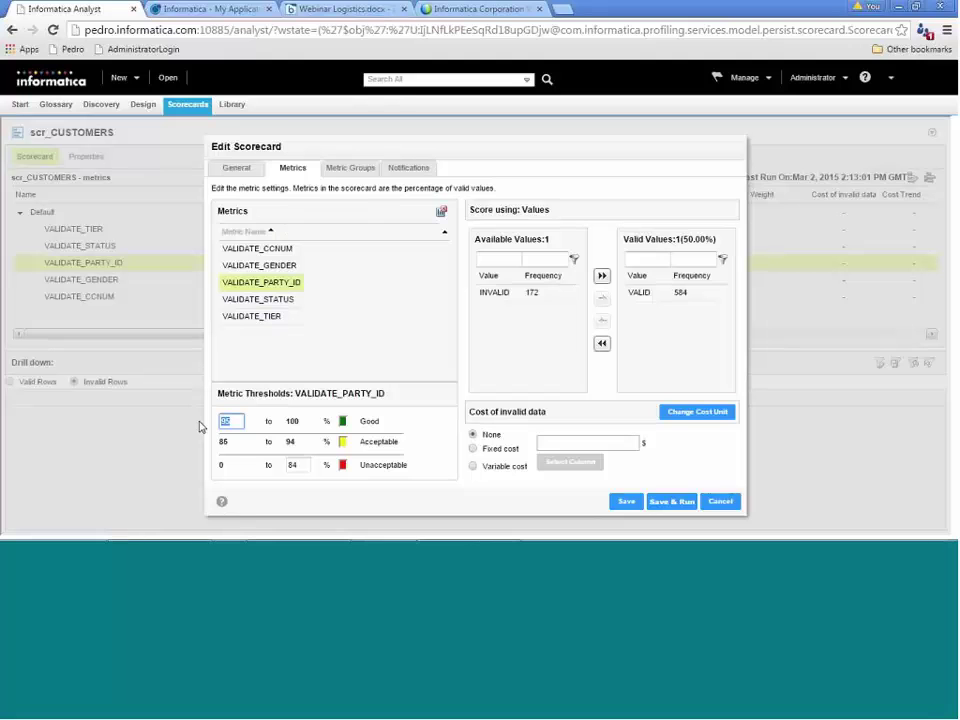
type("80")
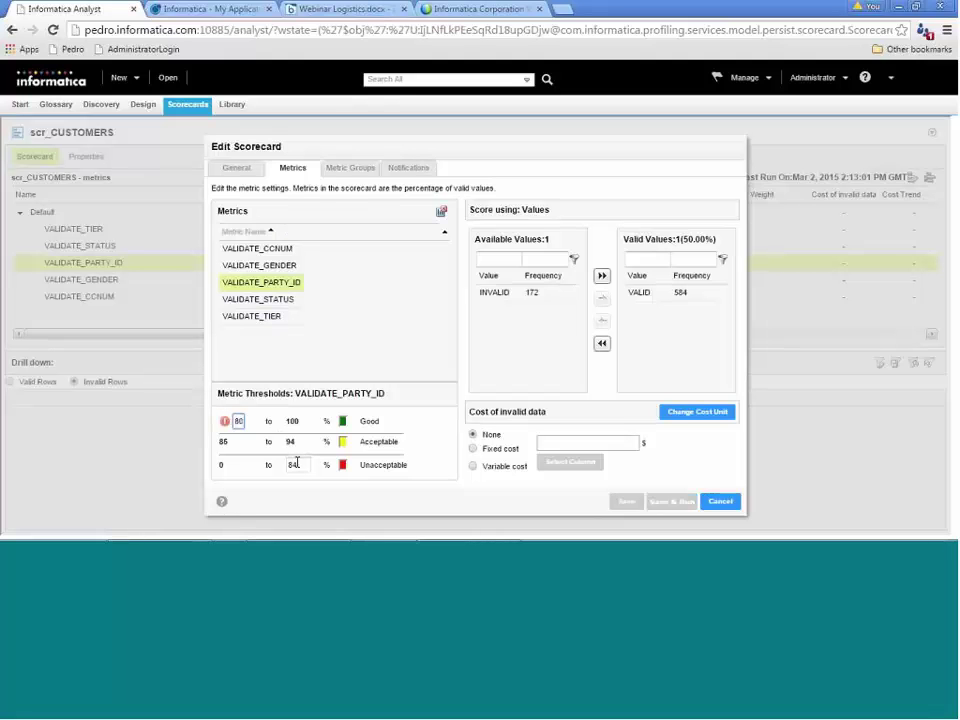
left_click(302, 466)
key("BackSpace")
key("BackSpace")
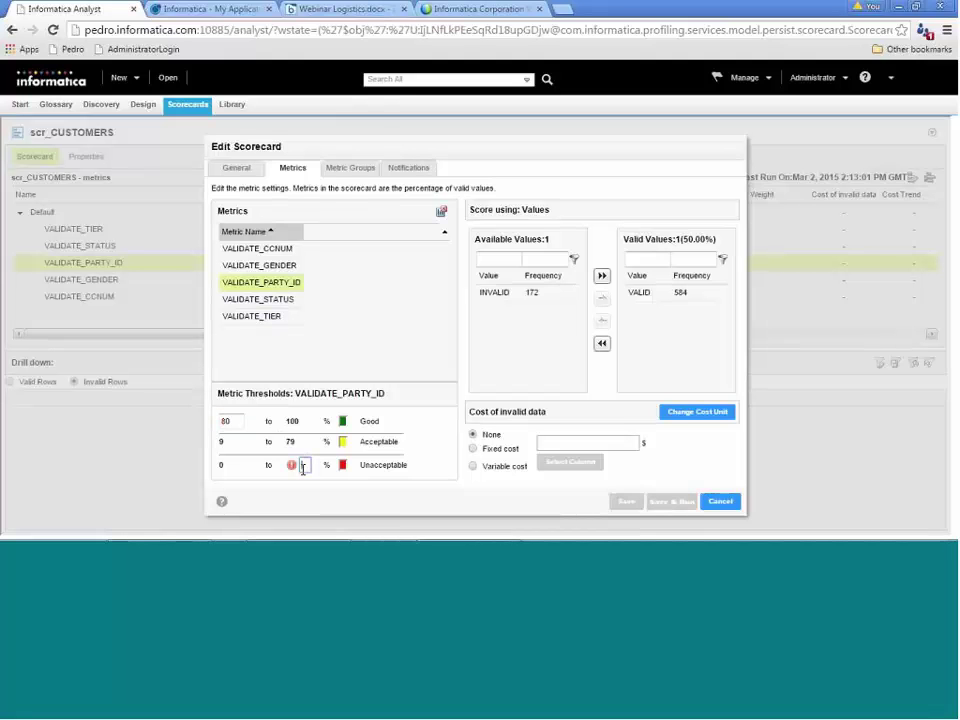
type("70")
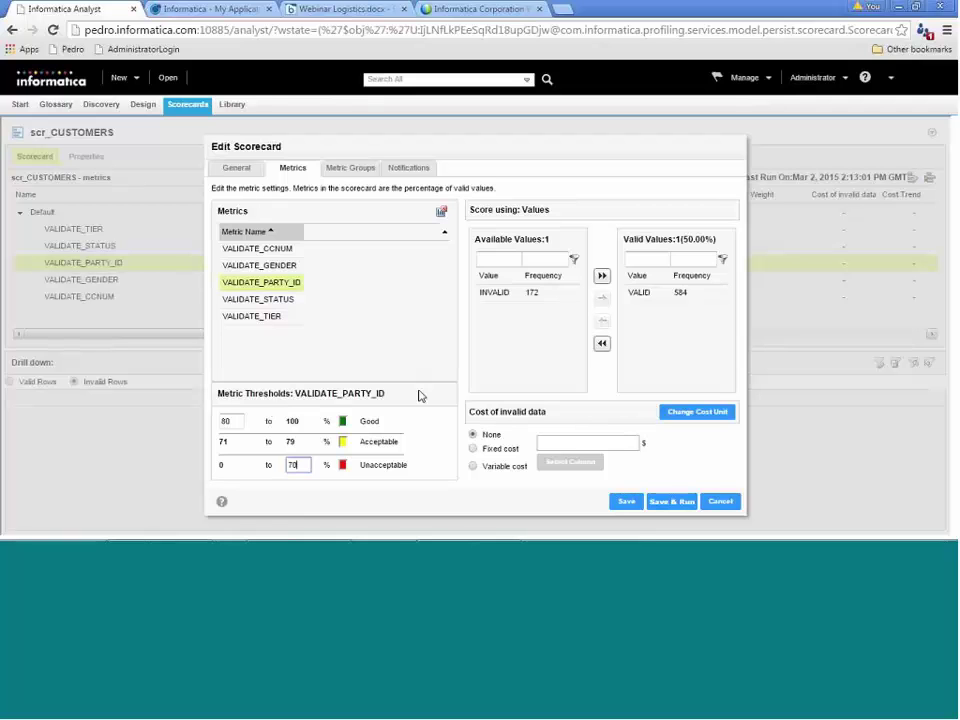
left_click(653, 502)
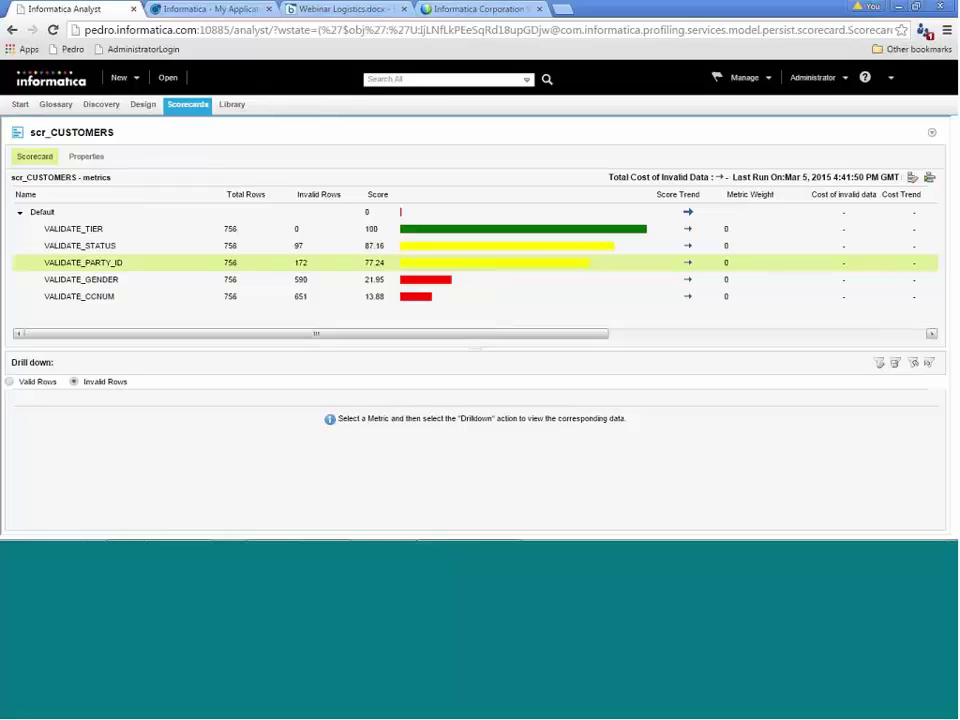
Review the scorecard's metric group settings and the options available with notifications enabled, and cancel without saving.
left_click(914, 180)
left_click(357, 170)
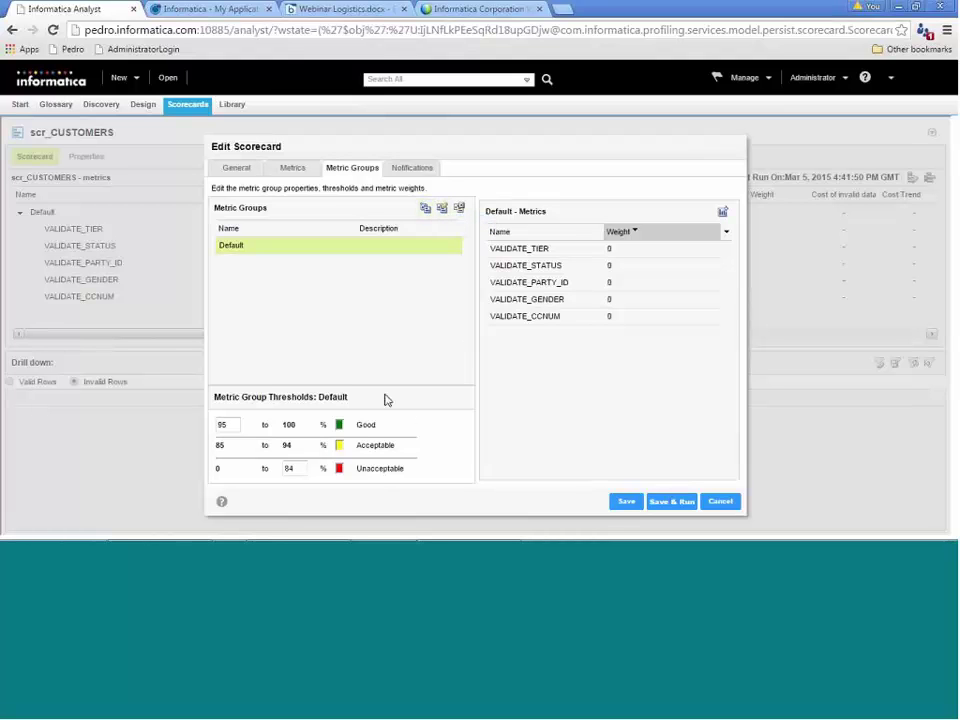
left_click(398, 172)
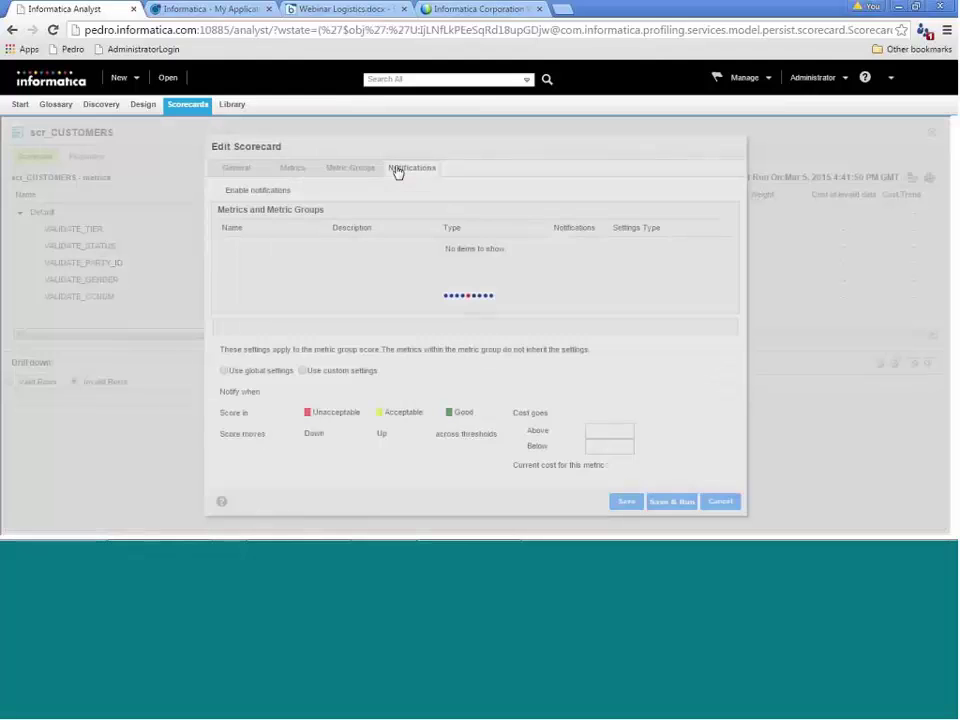
left_click(232, 192)
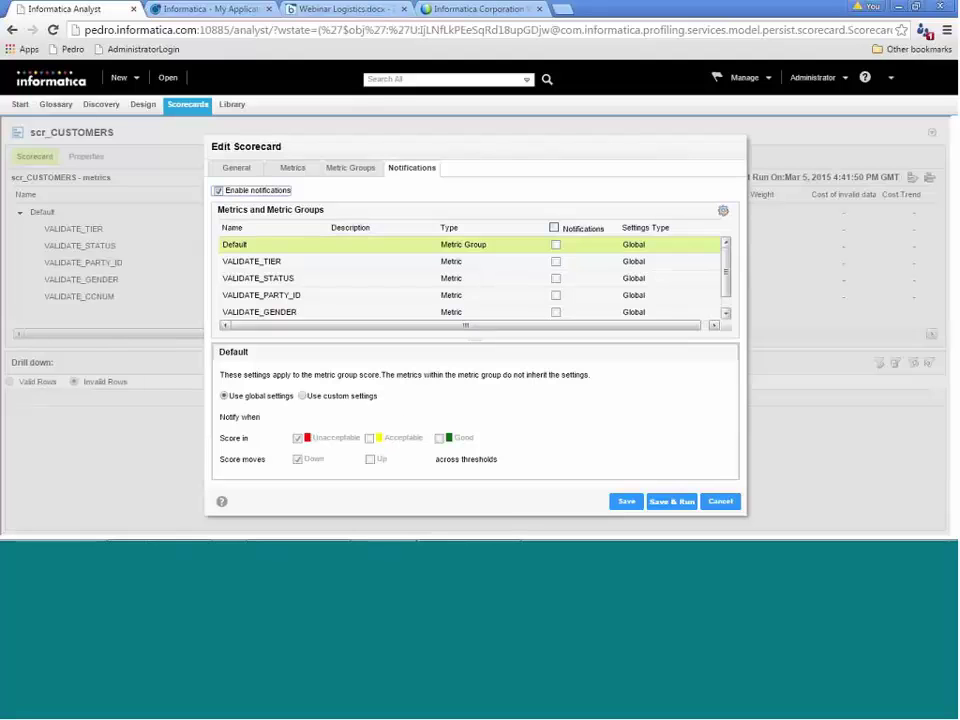
left_click(722, 502)
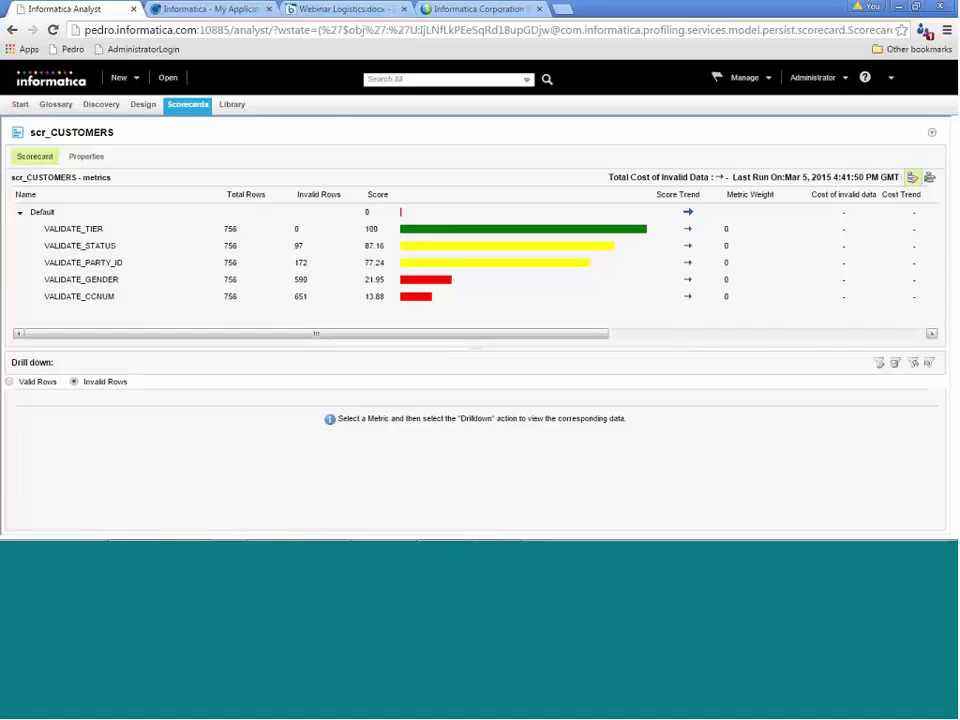
Switch to Informatica Developer and start a relational data object in PrfScrWebinar's Demo folder, using the PWH961HF2 connection.
mouse_move(463, 491)
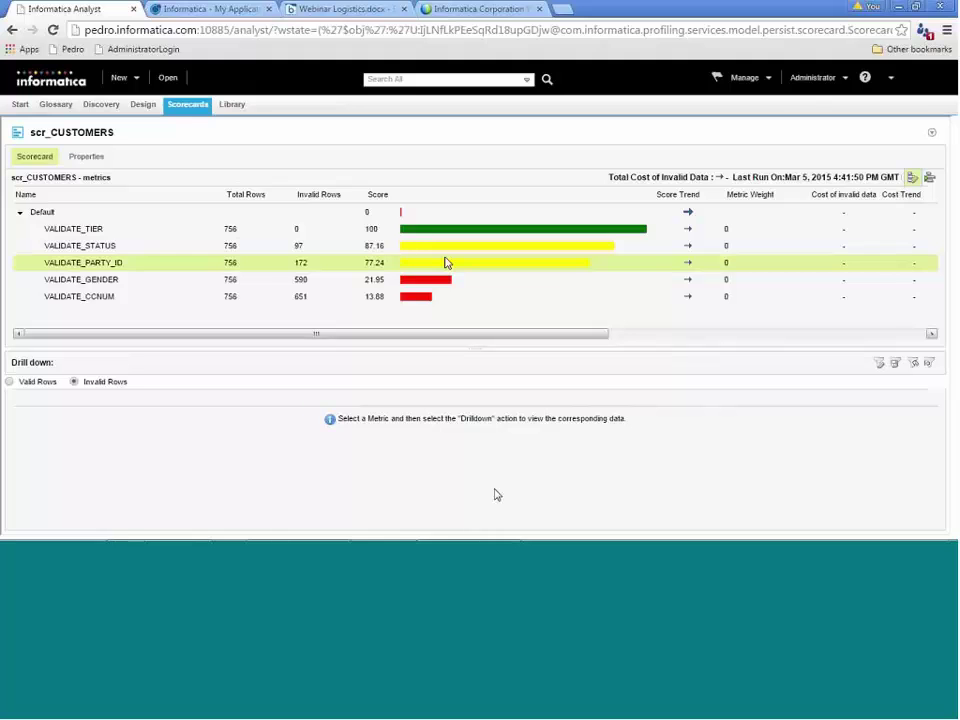
left_click(450, 531)
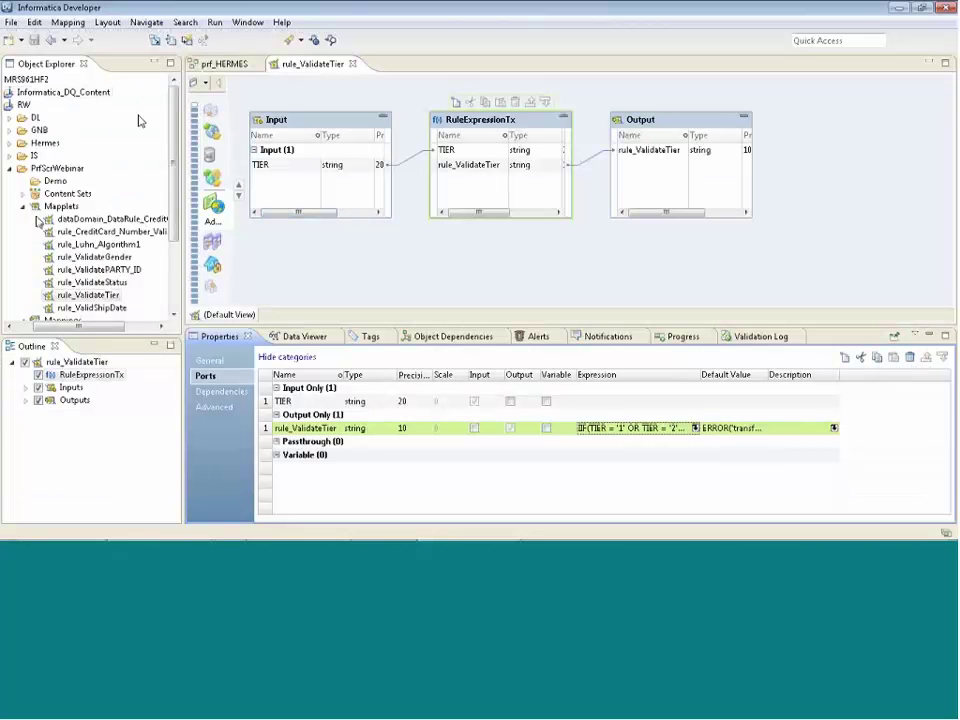
right_click(51, 181)
mouse_move(86, 190)
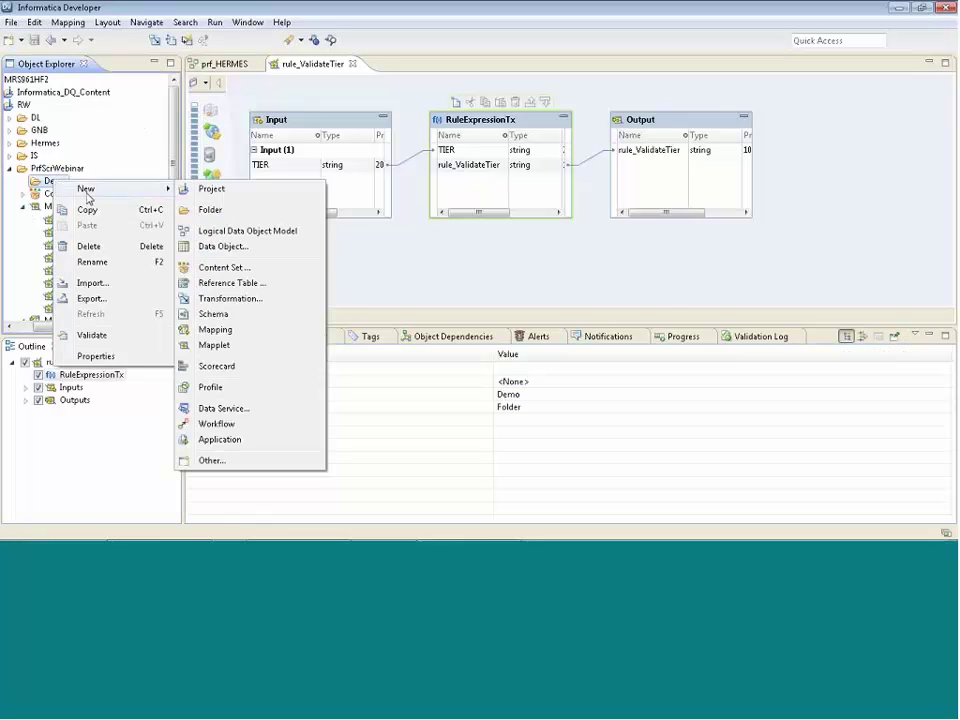
left_click(228, 250)
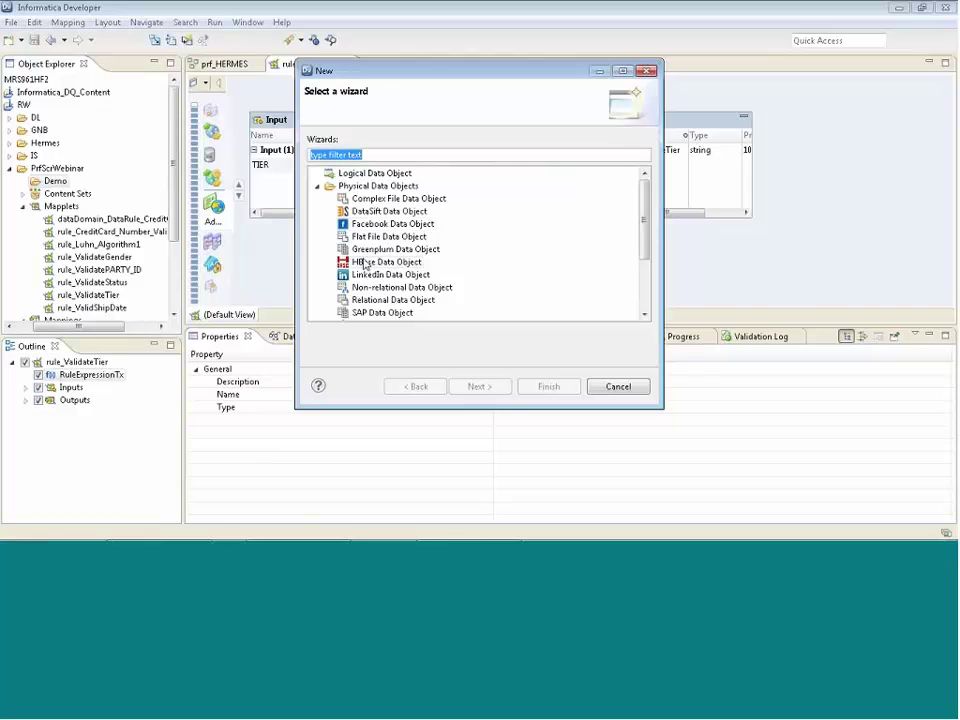
left_click(384, 302)
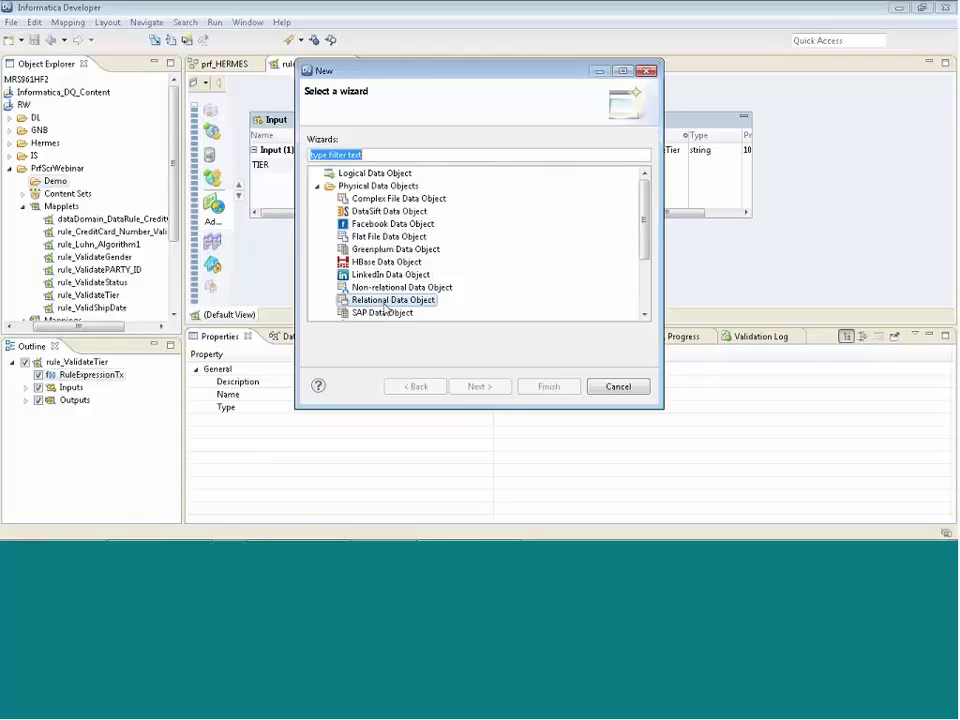
left_click(478, 386)
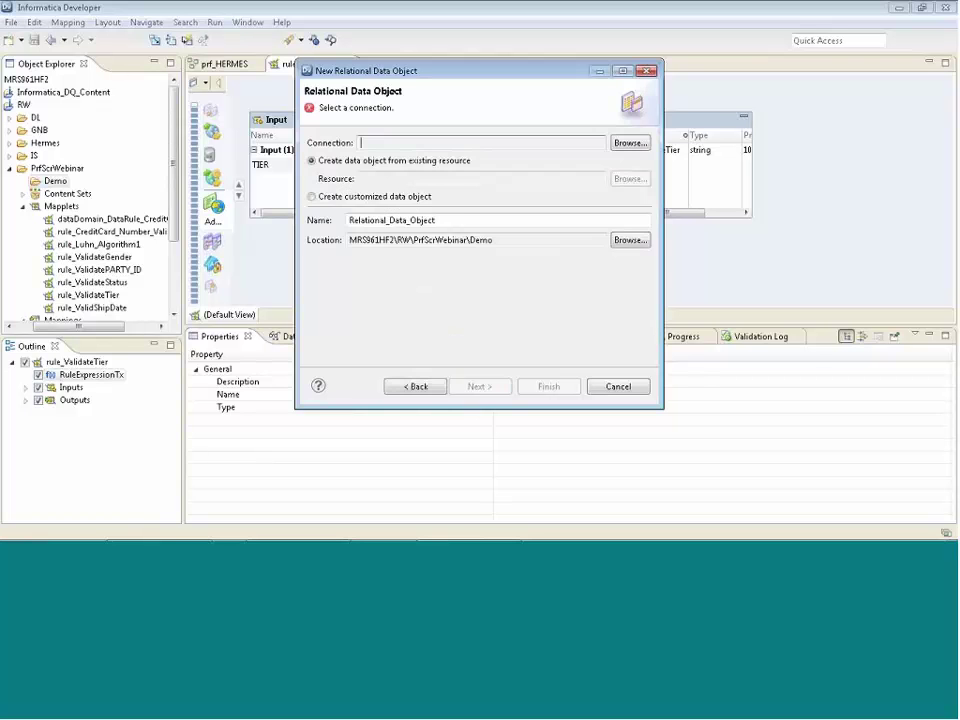
left_click(630, 143)
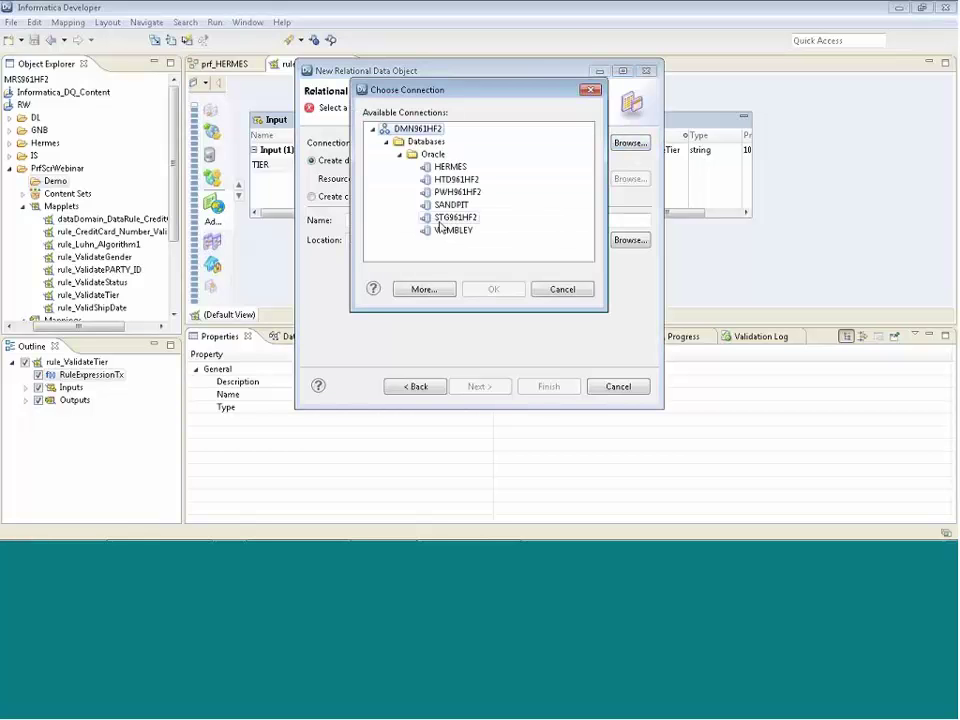
left_click(451, 192)
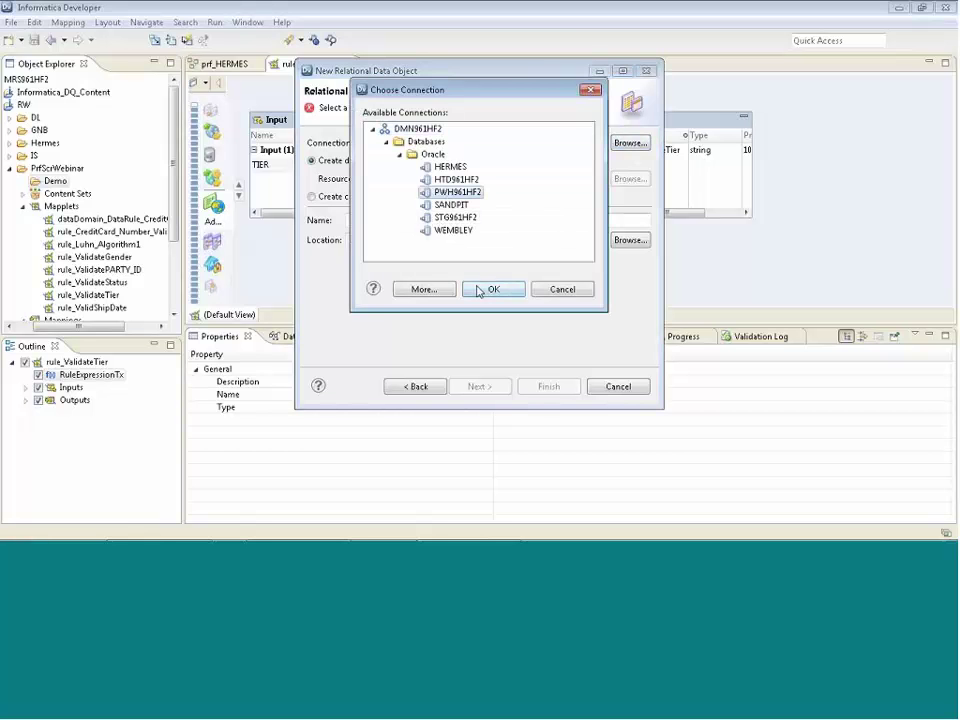
left_click(491, 288)
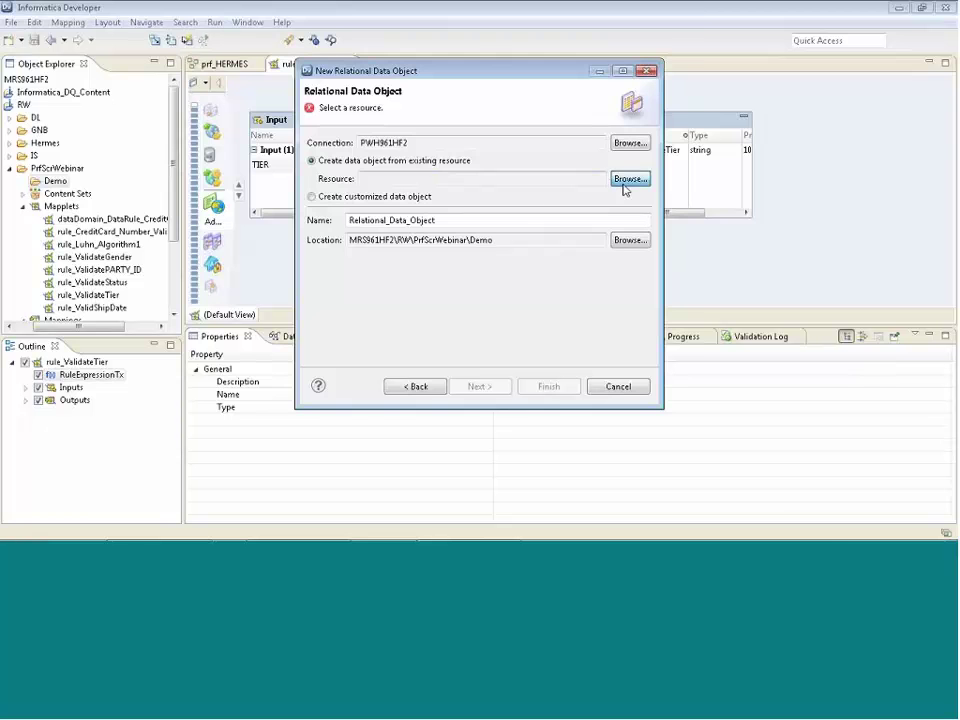
Select the profiling warehouse view IDPV_PROFILE_RESULTS_TRENDING as the existing resource and finish creating the relational data object.
left_click(629, 179)
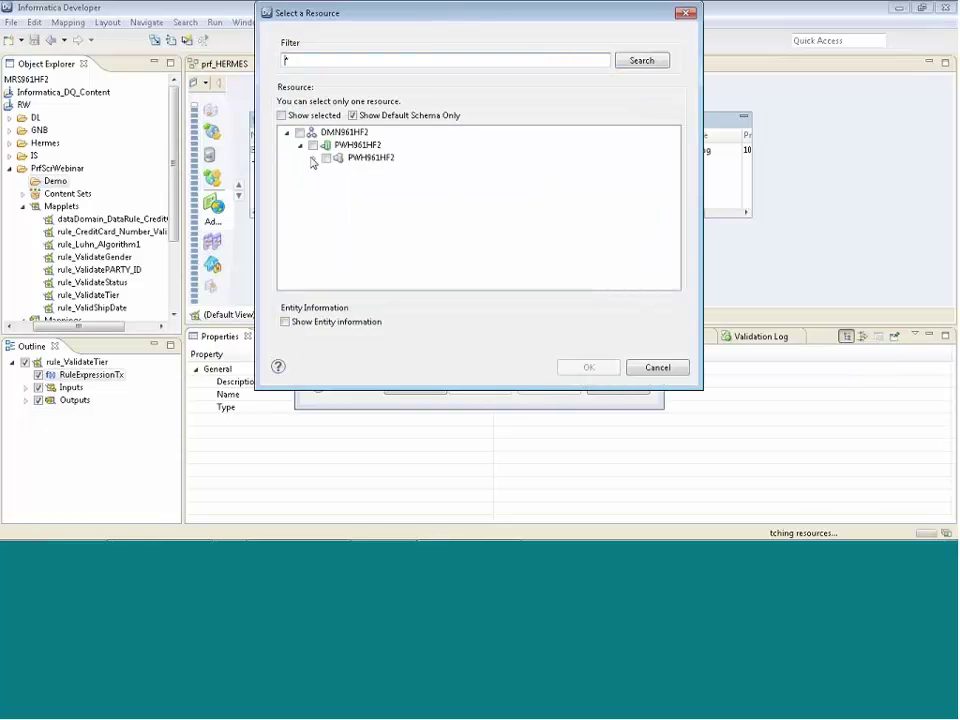
left_click(326, 183)
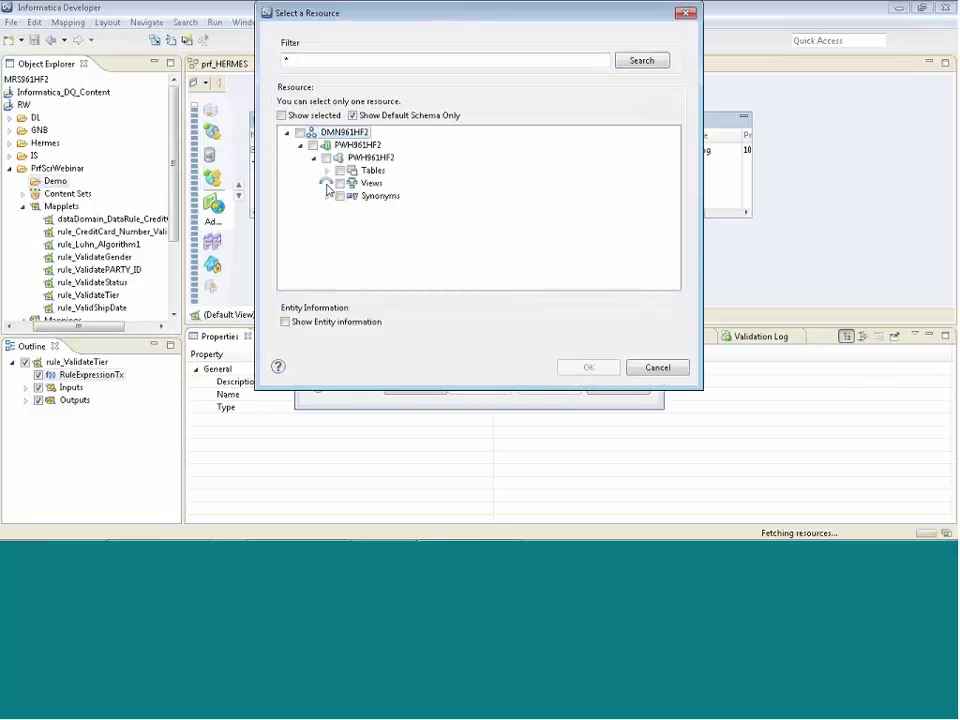
left_click_drag(675, 190, 678, 262)
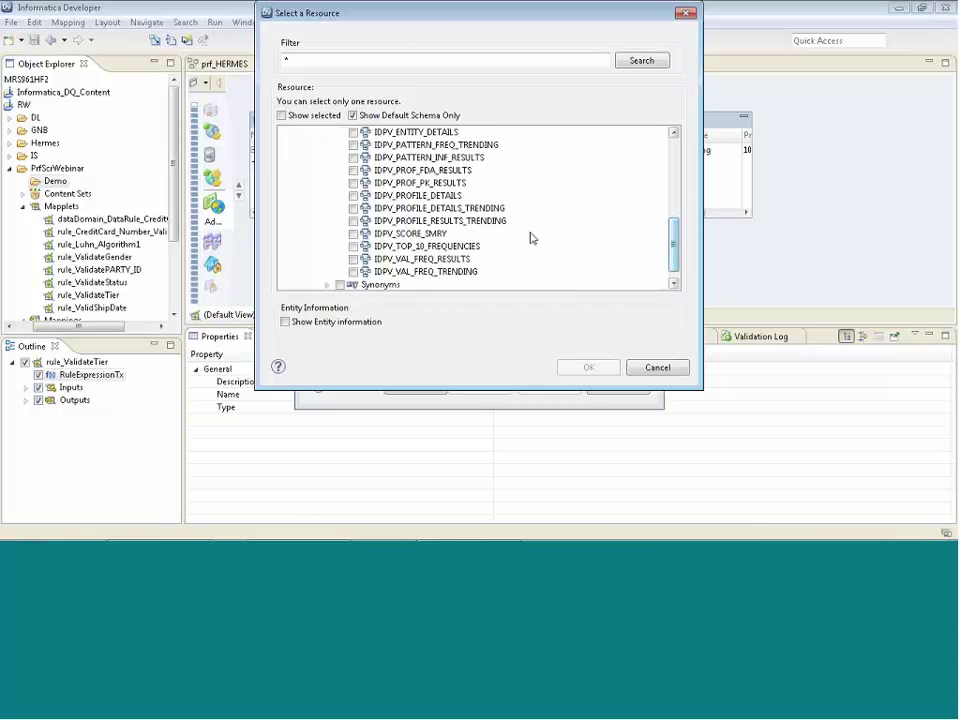
left_click(470, 221)
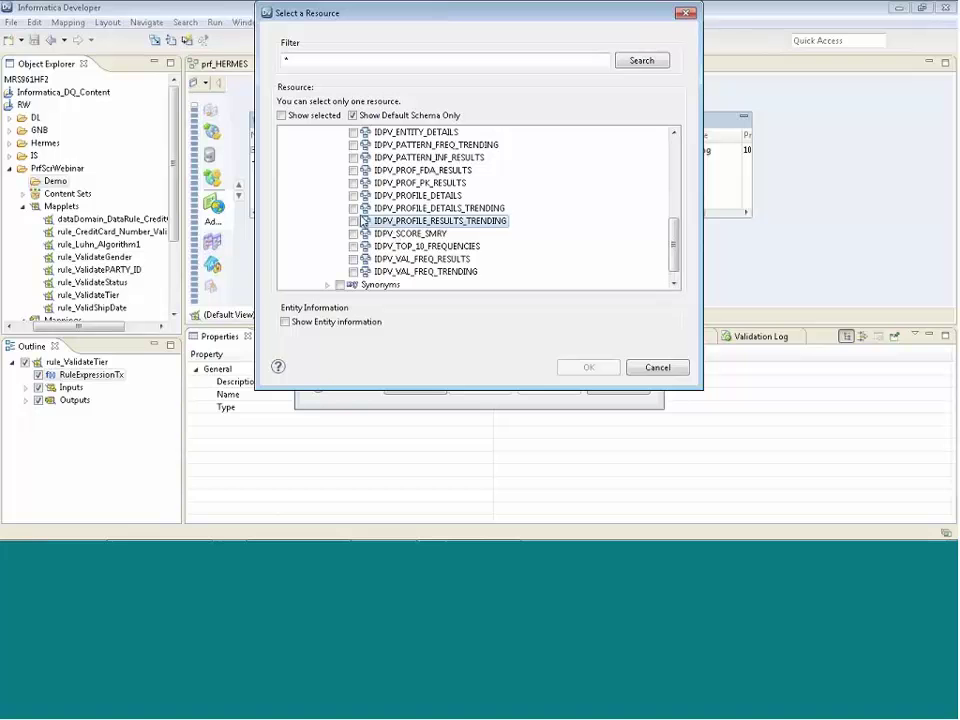
left_click(353, 221)
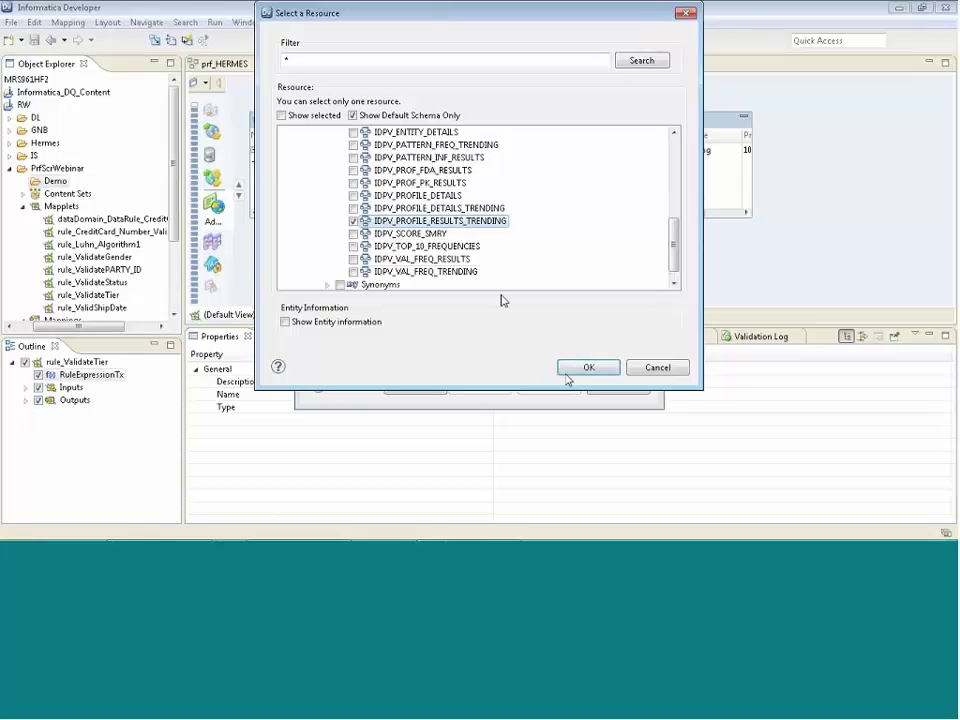
left_click(587, 368)
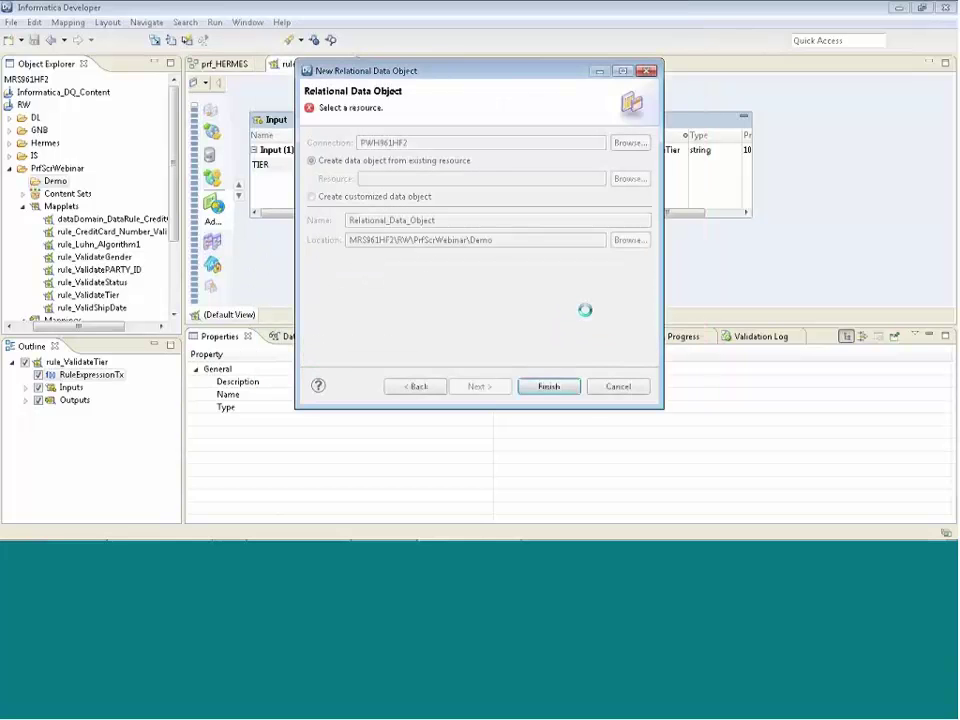
left_click(549, 386)
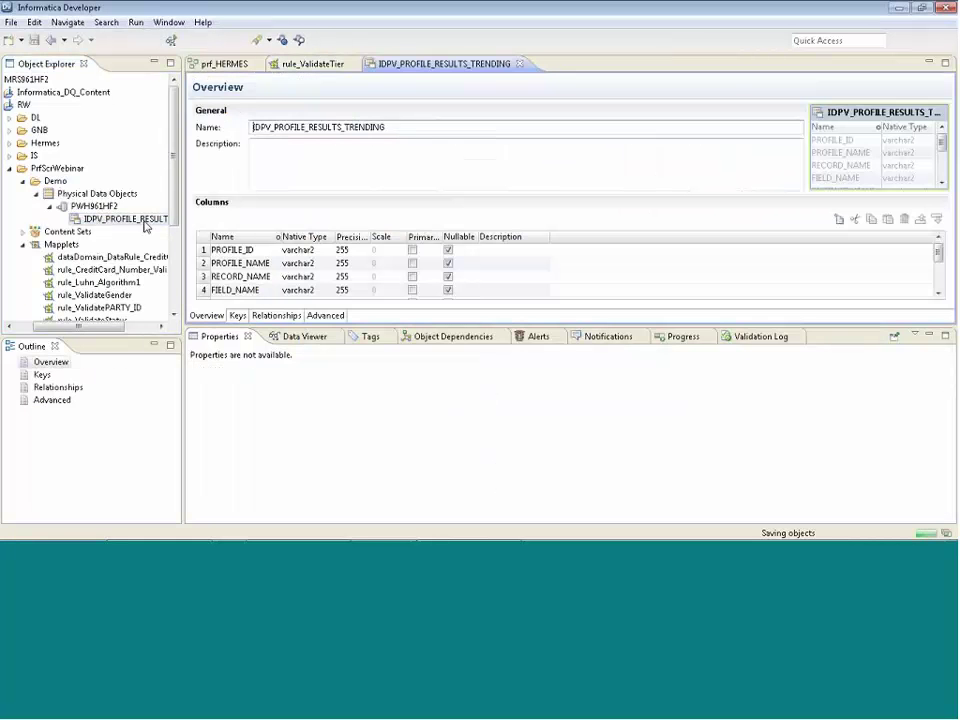
Run a data preview of the IDPV_PROFILE_RESULTS_TRENDING object and look through its rows to the end.
left_click(280, 336)
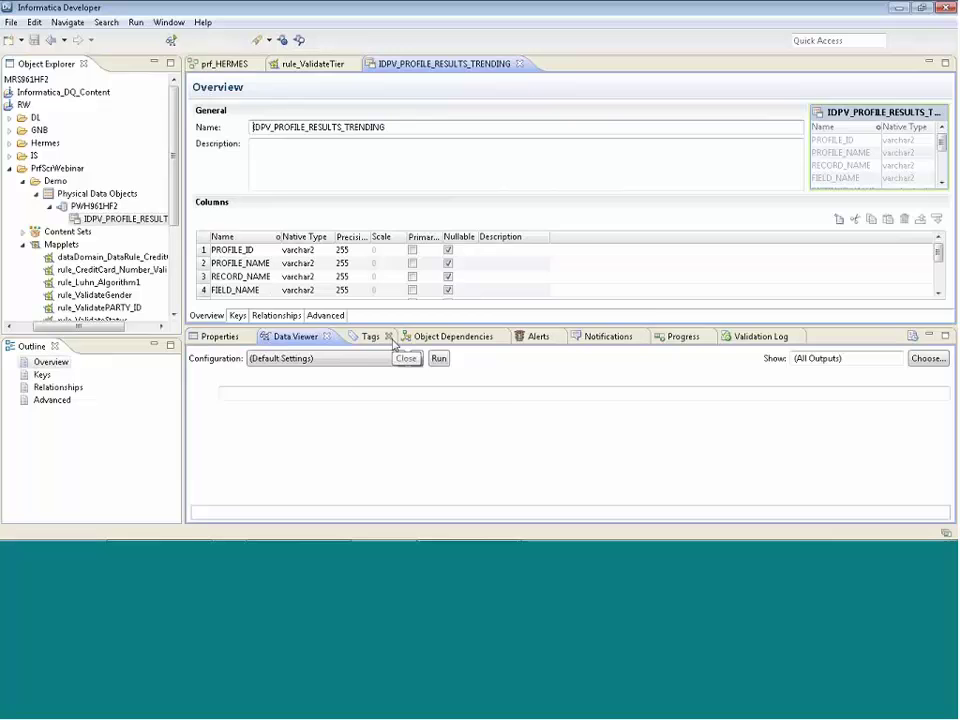
left_click(439, 360)
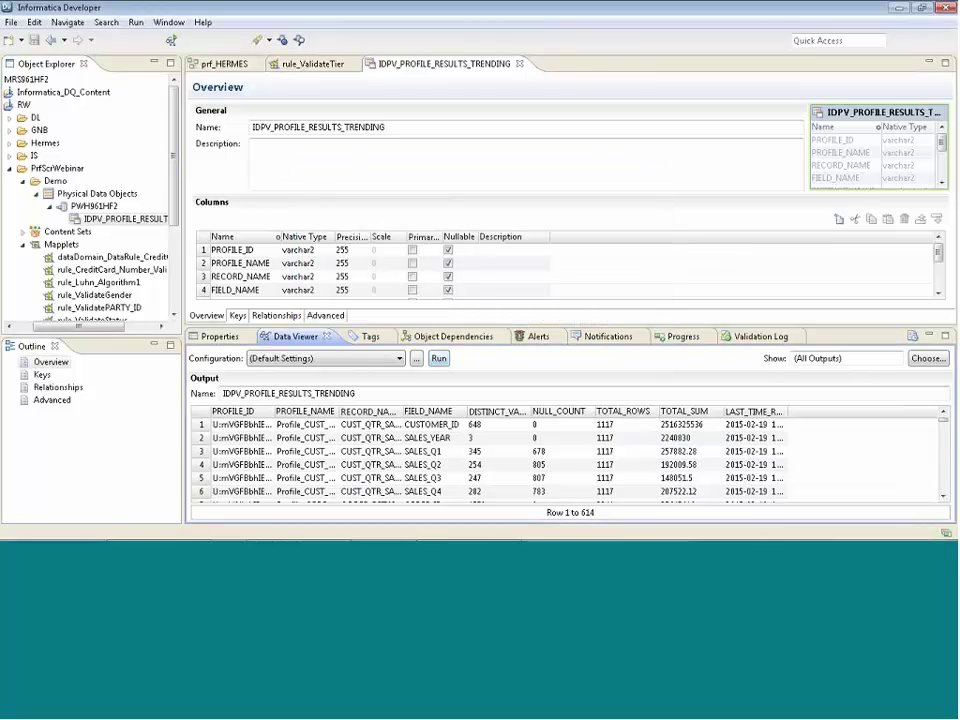
left_click_drag(944, 421, 949, 508)
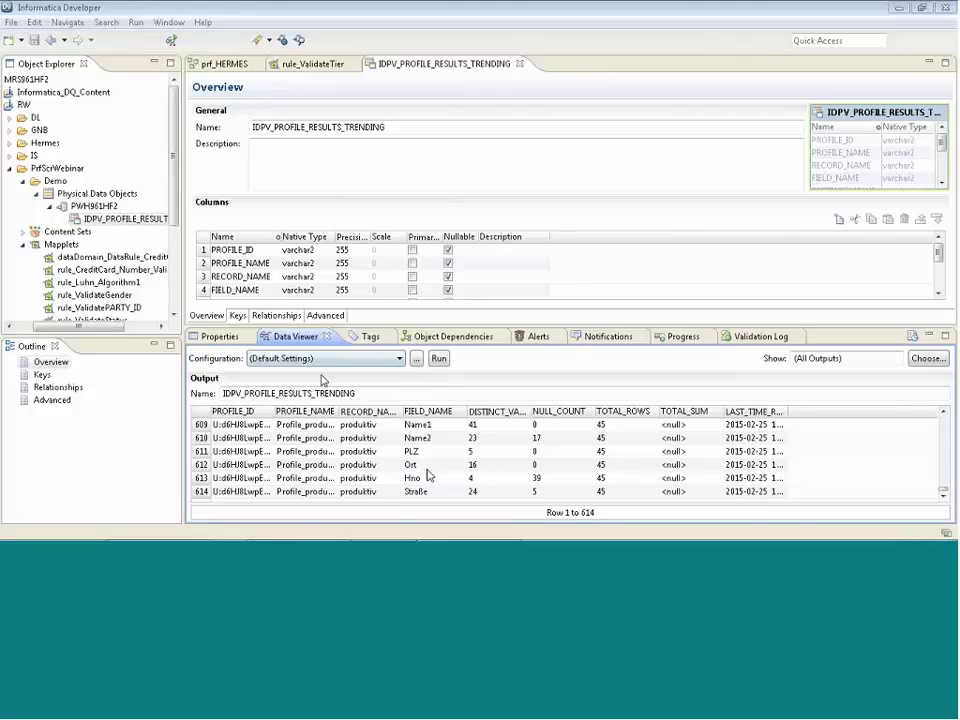
mouse_move(121, 535)
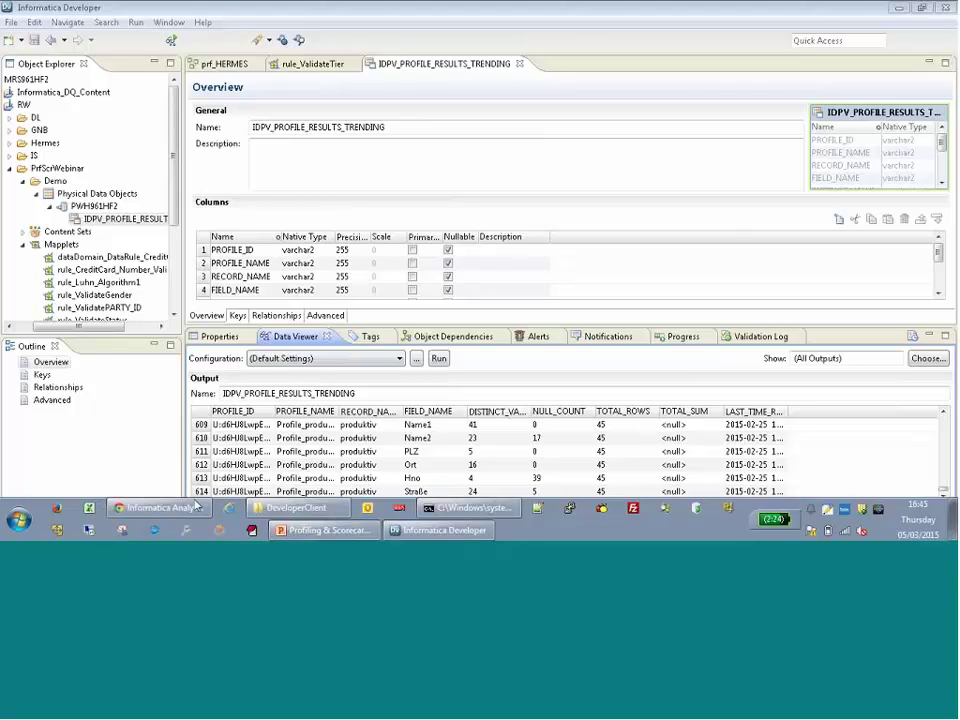
mouse_move(328, 530)
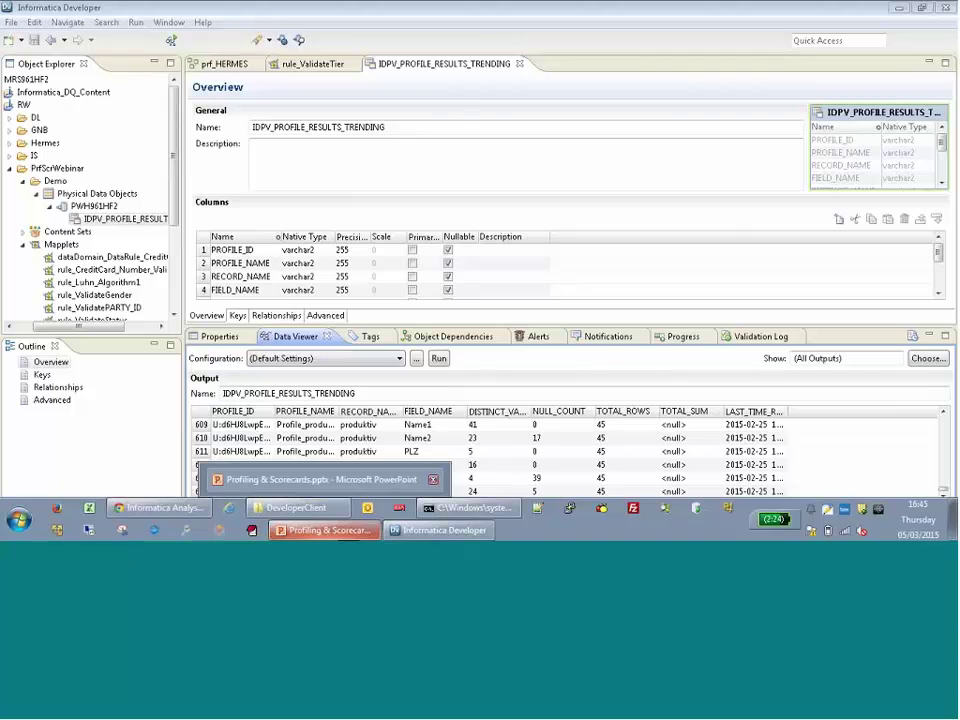
left_click(449, 532)
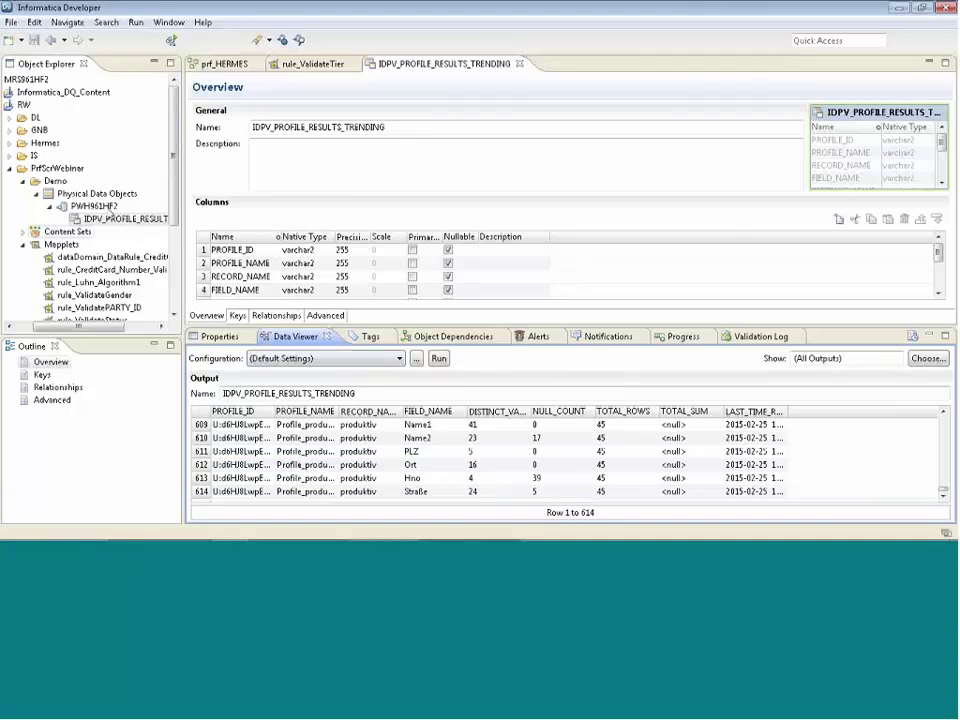
Collapse the Demo folder, open Profile_ORDERS in PrfScrWebinar, and examine its definition's drilldown options and run settings.
left_click(22, 181)
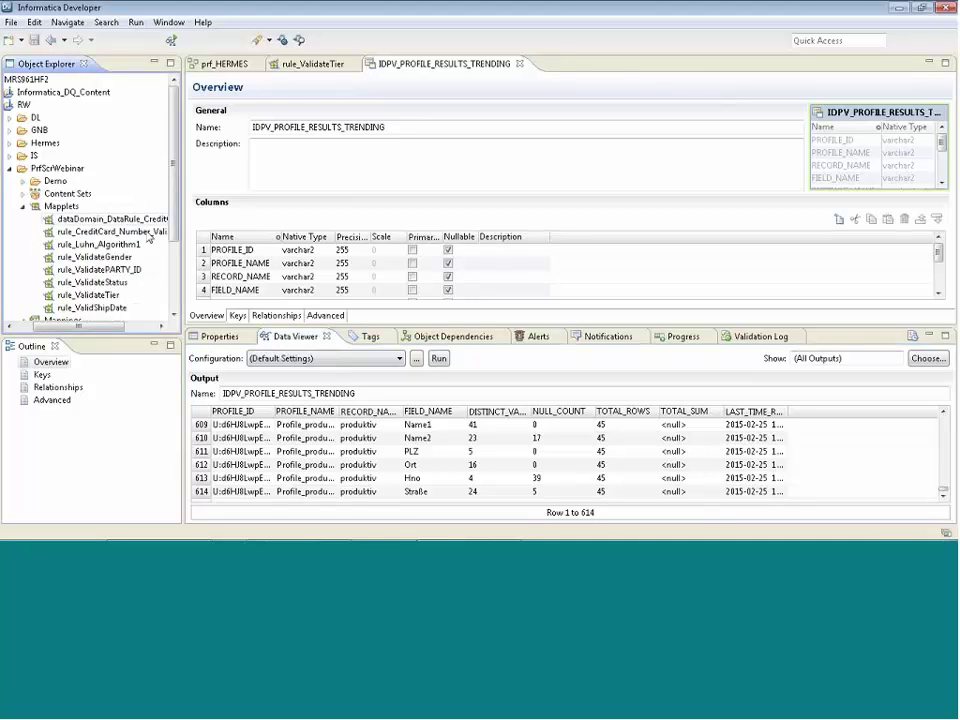
scroll(173, 318, "down", 3)
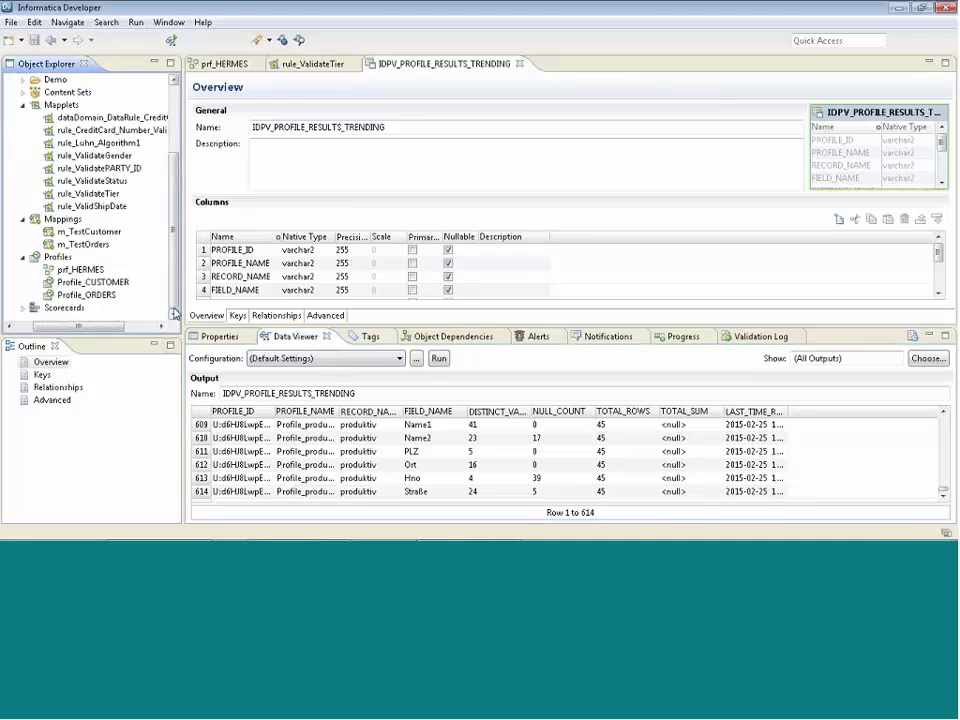
double_click(84, 295)
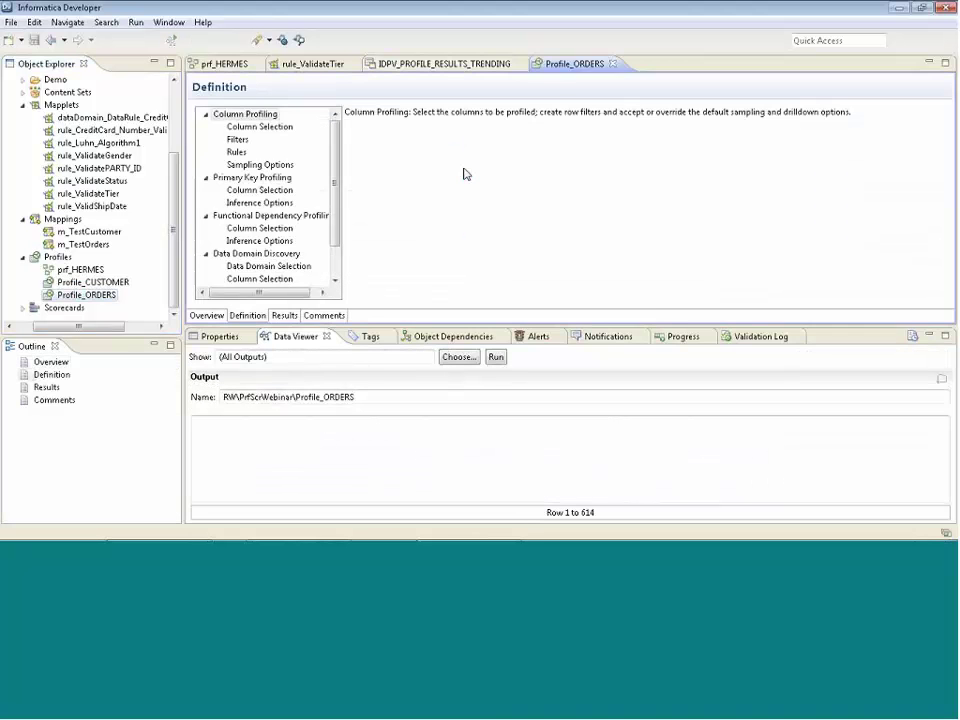
scroll(337, 262, "down", 2)
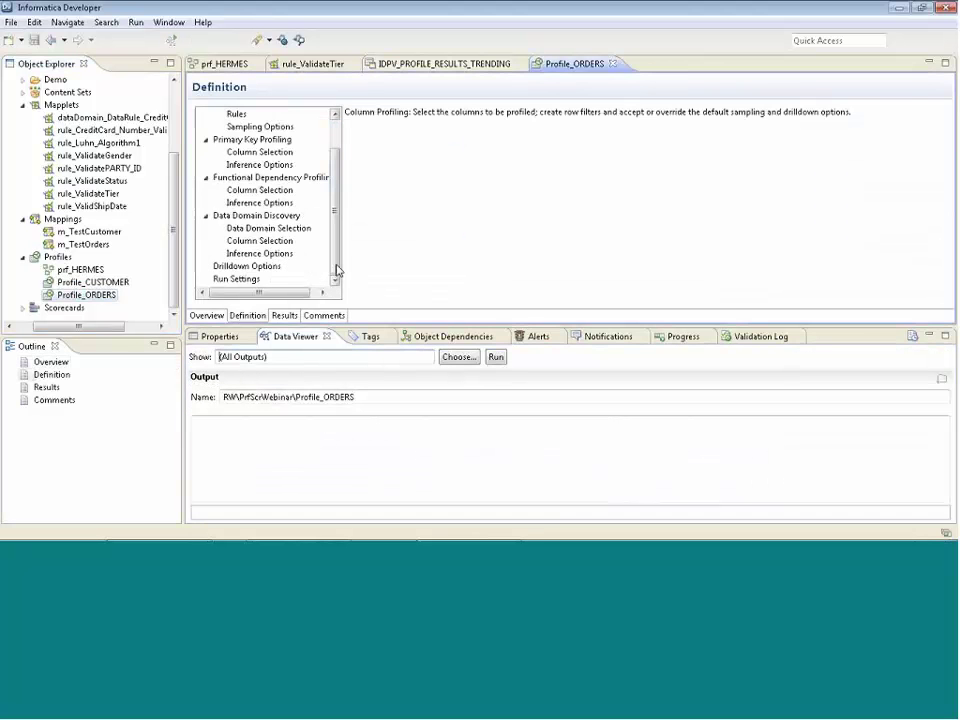
left_click(245, 266)
left_click(237, 278)
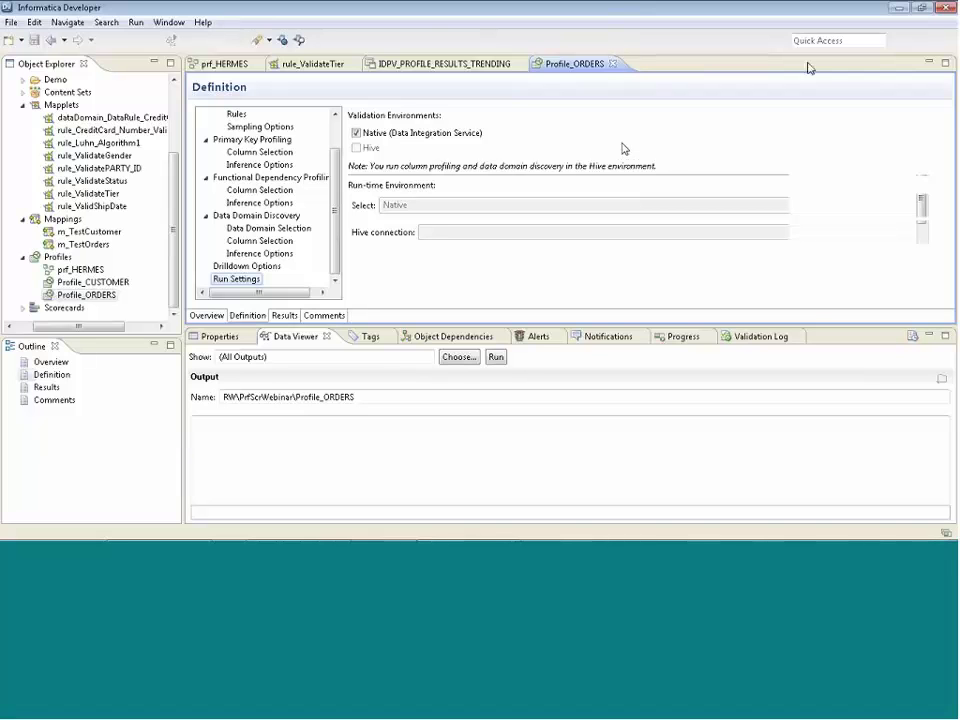
left_click(948, 149)
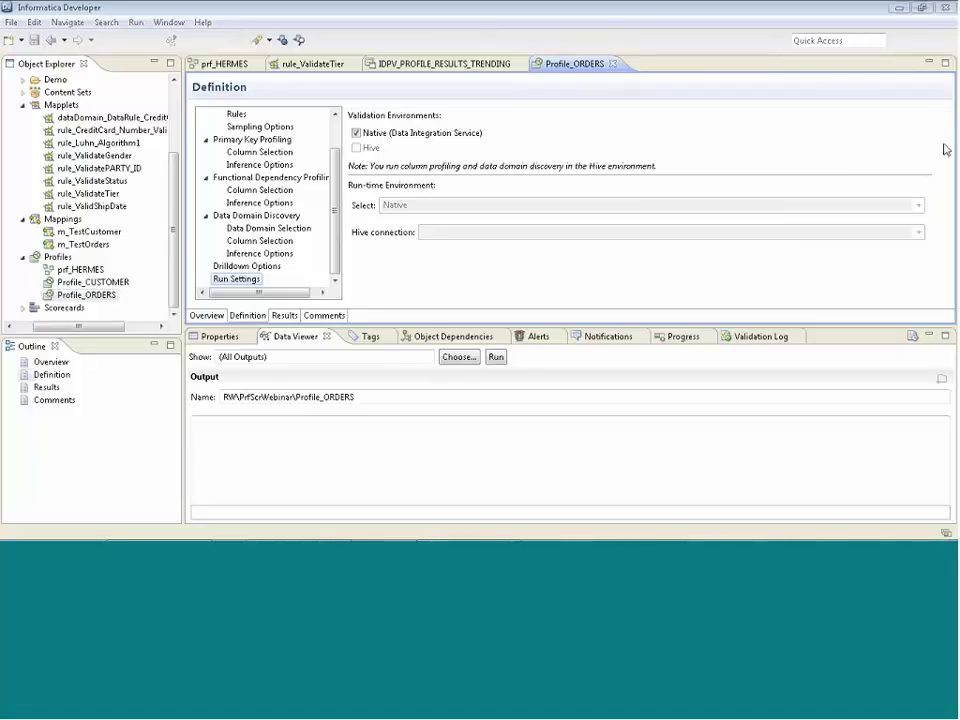
left_click(629, 112)
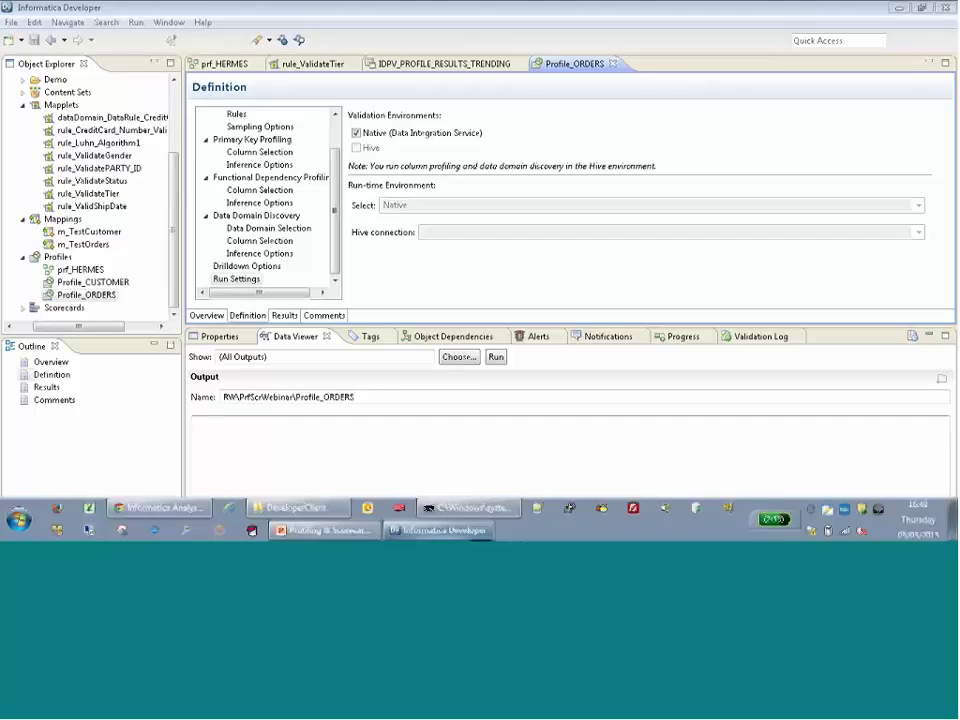
mouse_move(408, 537)
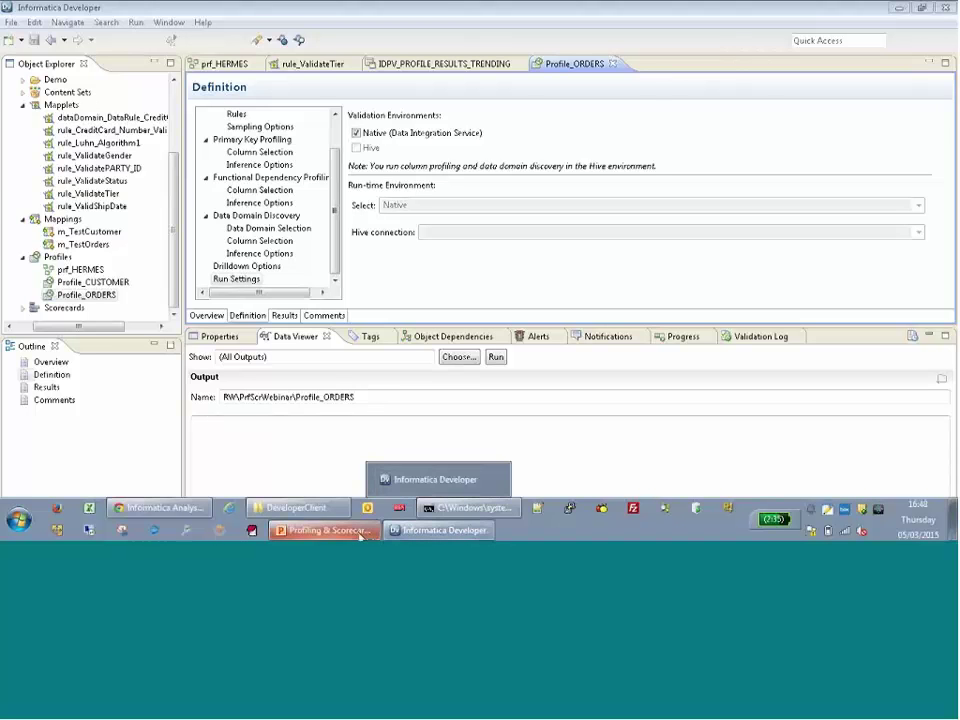